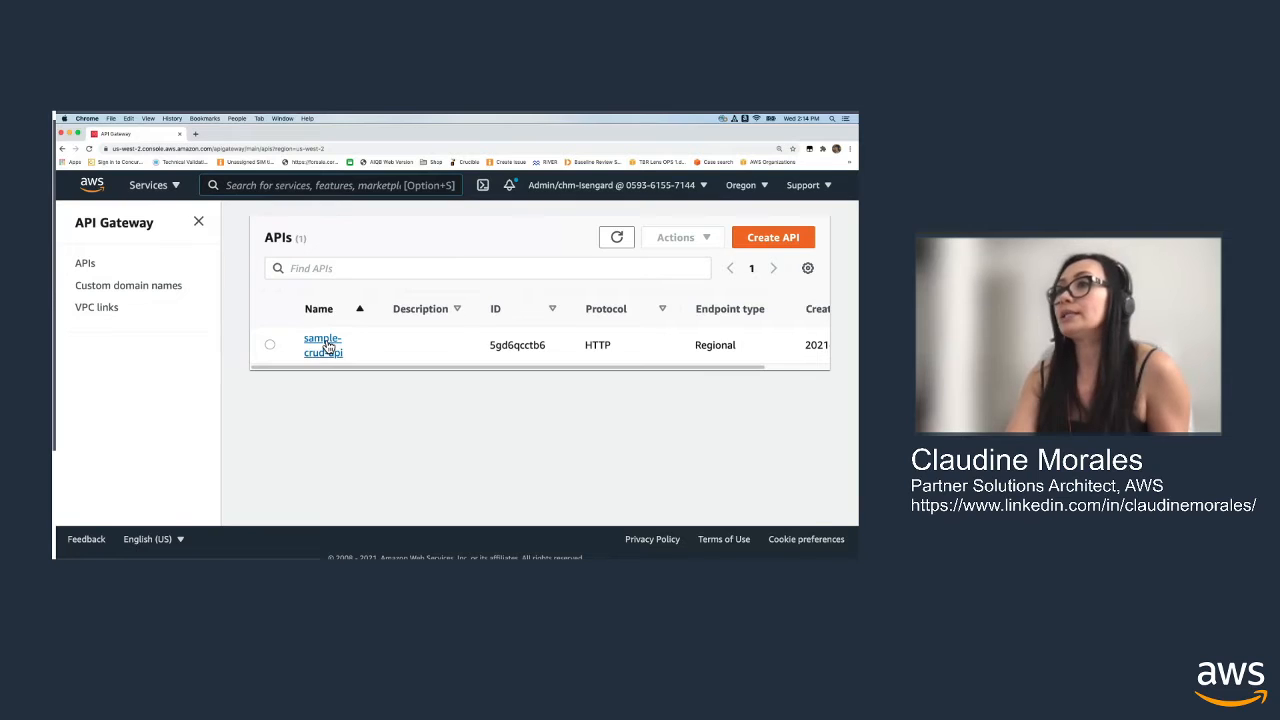
# Open the sample-crud-api details and copy the invoke URL of its $default stage
pyautogui.click(327, 346)
pyautogui.scroll(-2, 470, 320)
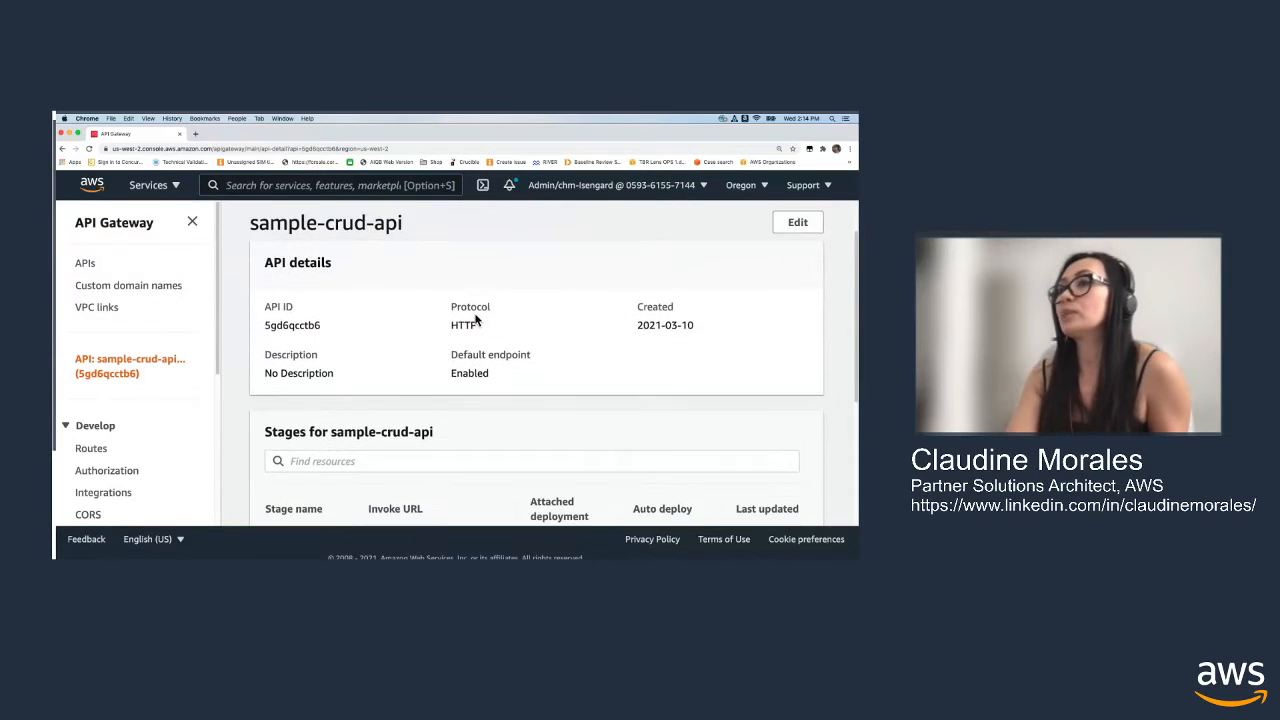
pyautogui.scroll(-2, 476, 318)
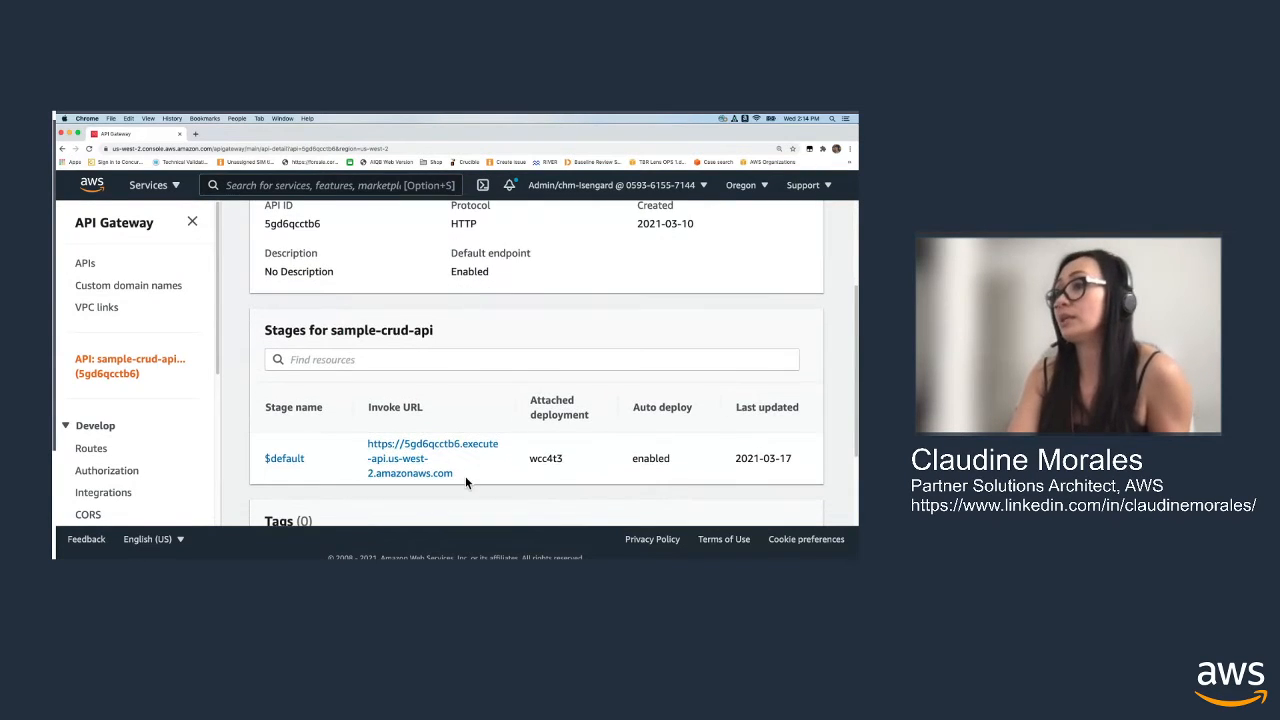
pyautogui.moveTo(464, 474); pyautogui.dragTo(387, 450)
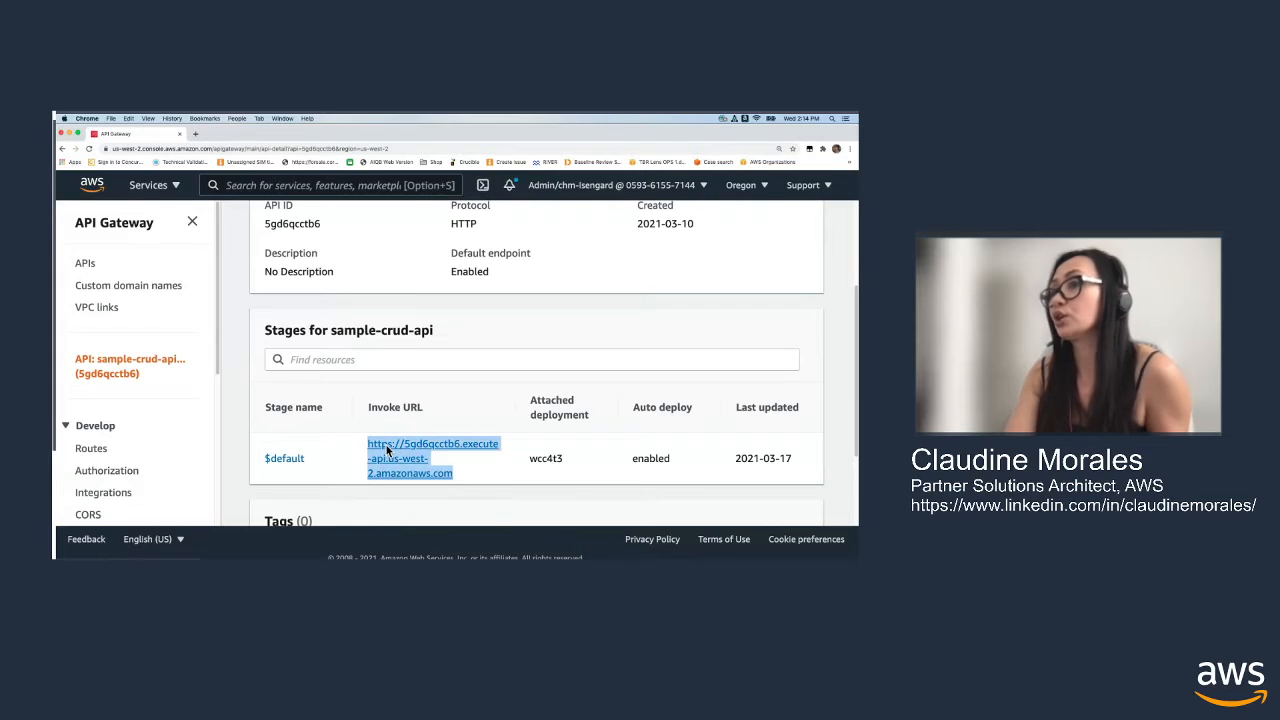
pyautogui.rightClick(387, 450)
pyautogui.click(415, 502)
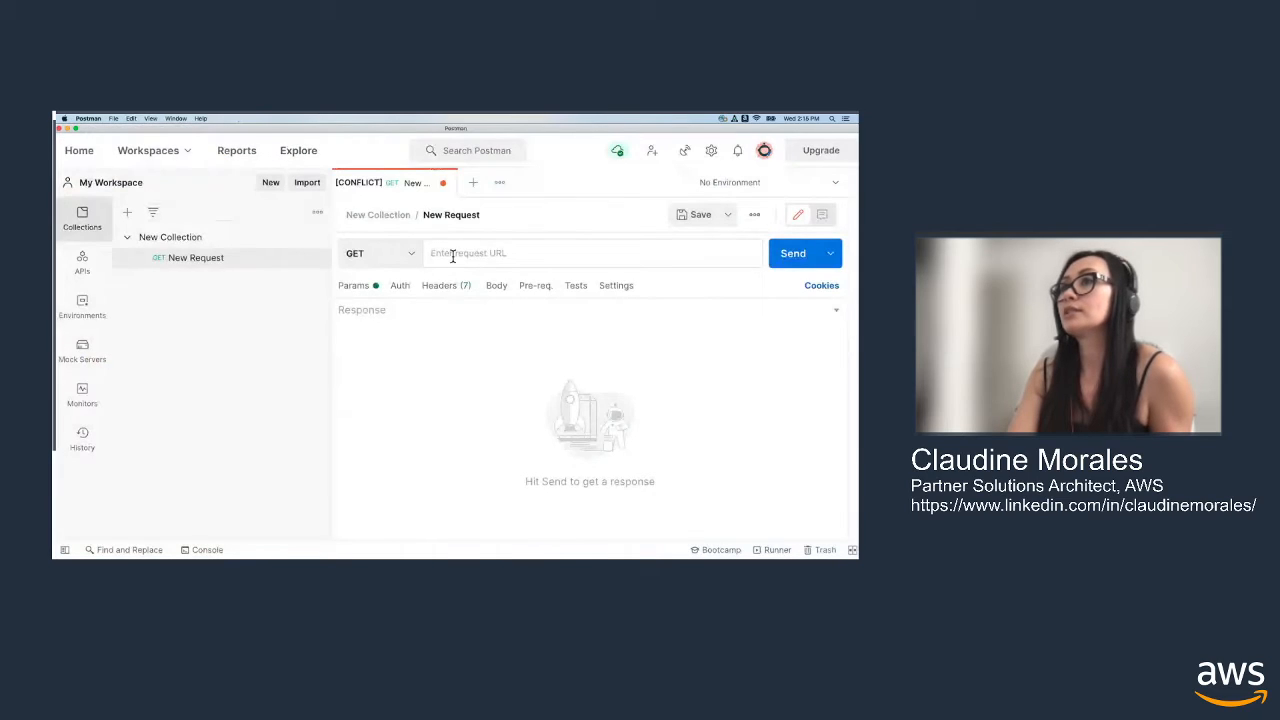
# Switch to Postman, paste the invoke URL into the GET request, append /items to it and send the request
pyautogui.rightClick(451, 252)
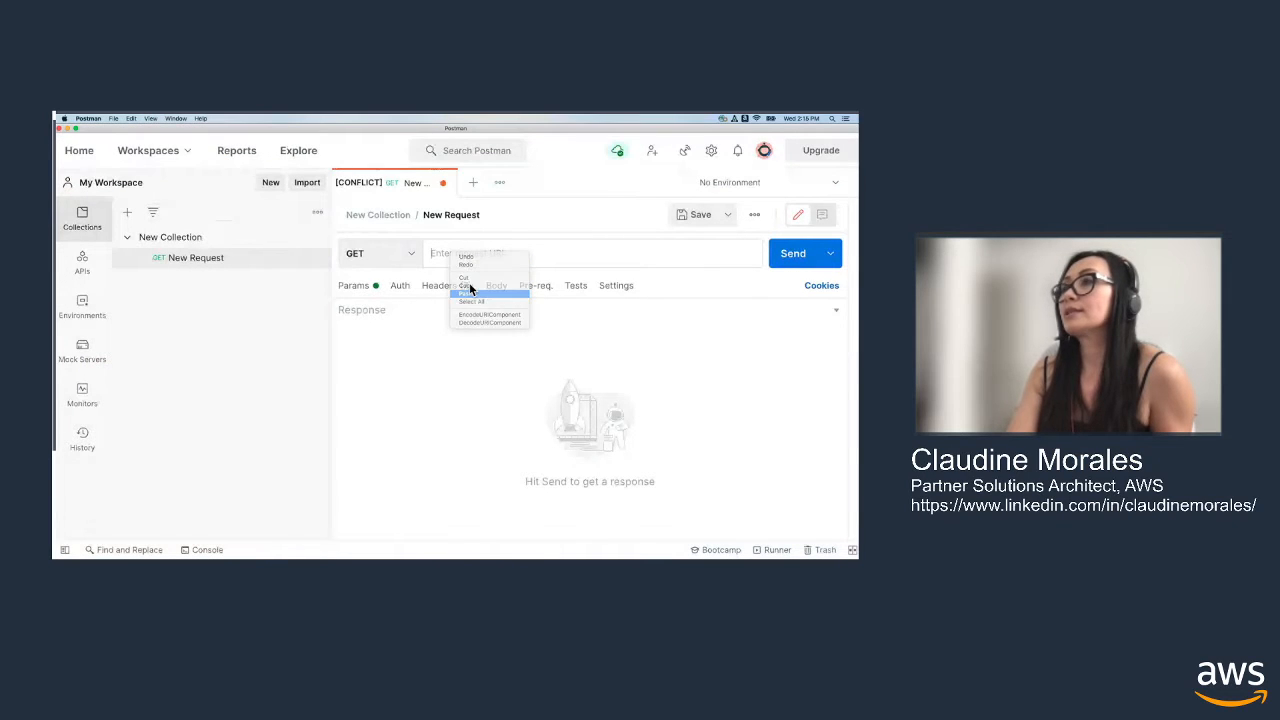
pyautogui.click(474, 294)
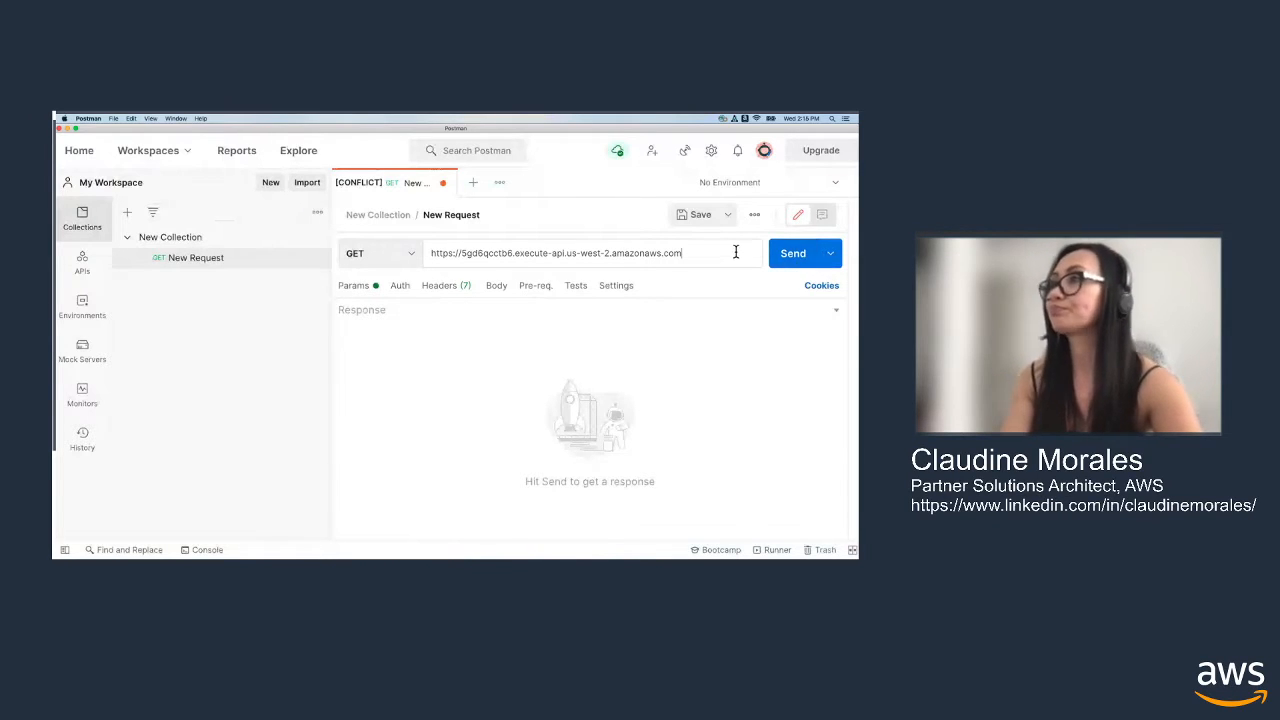
pyautogui.write('/items')
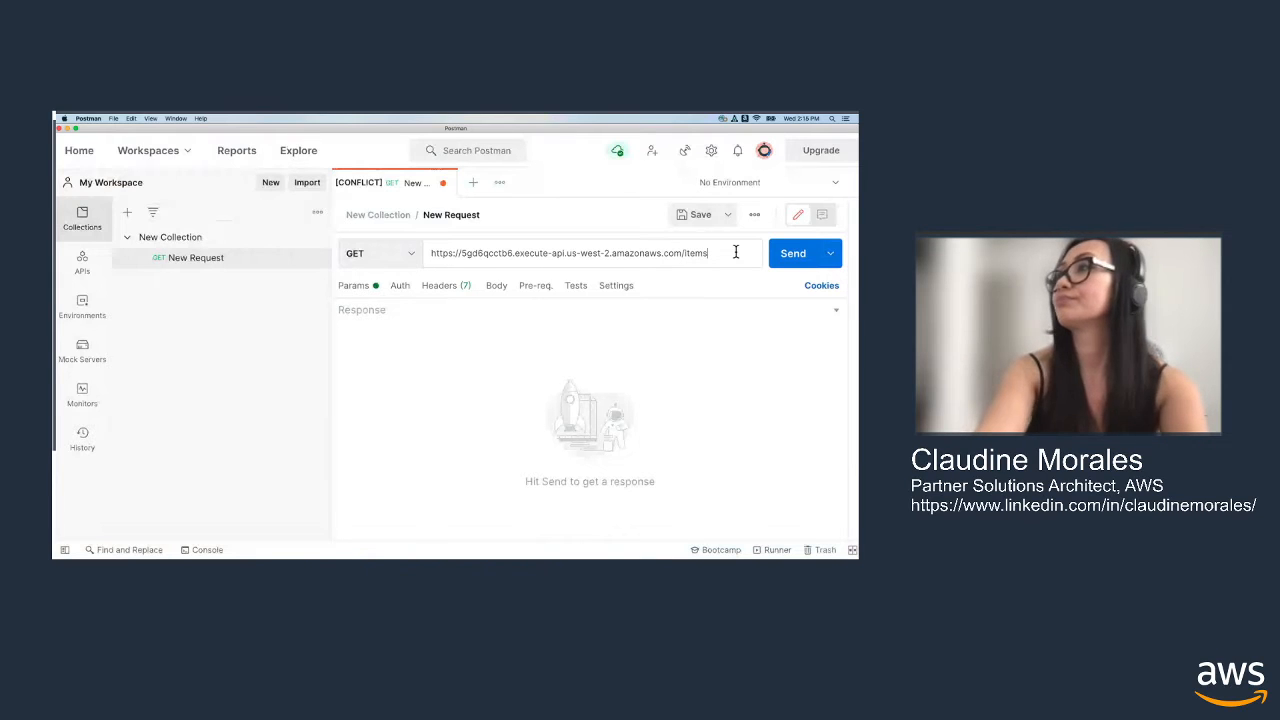
pyautogui.click(785, 256)
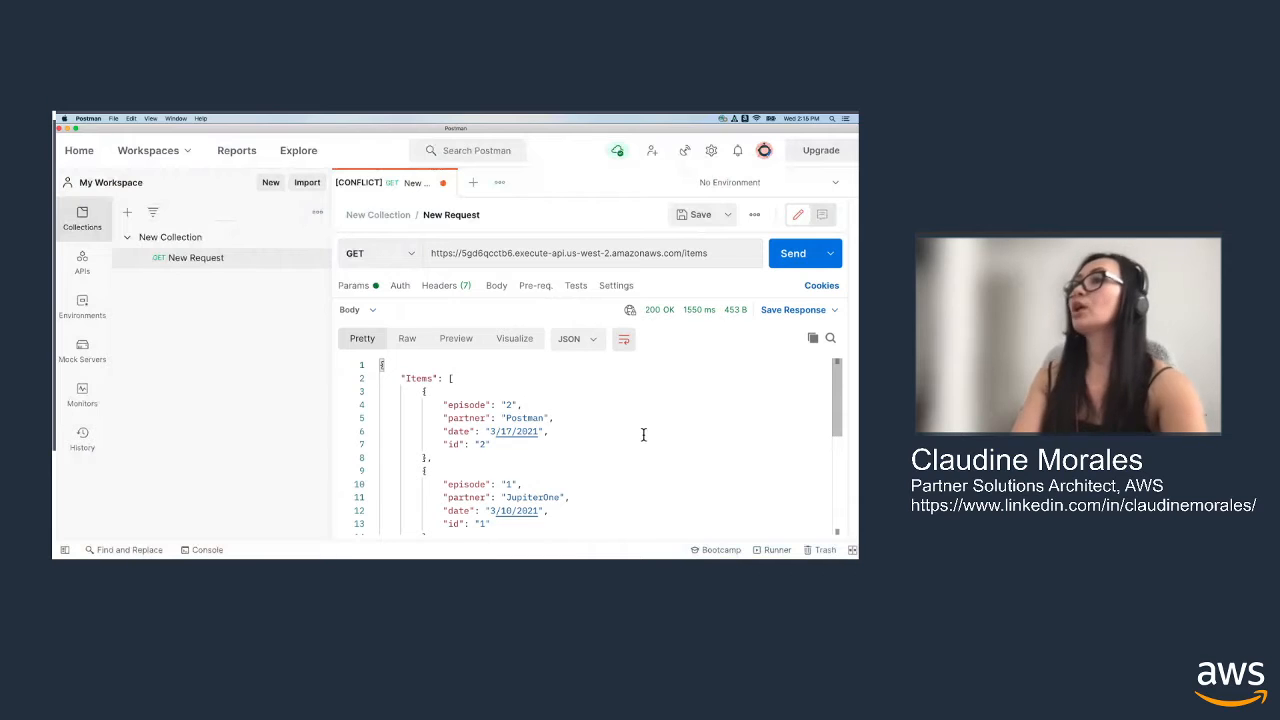
# Examine the whole JSON response of the GET request, from the first item through to the count values
pyautogui.scroll(-3, 641, 431)
pyautogui.scroll(-1, 641, 431)
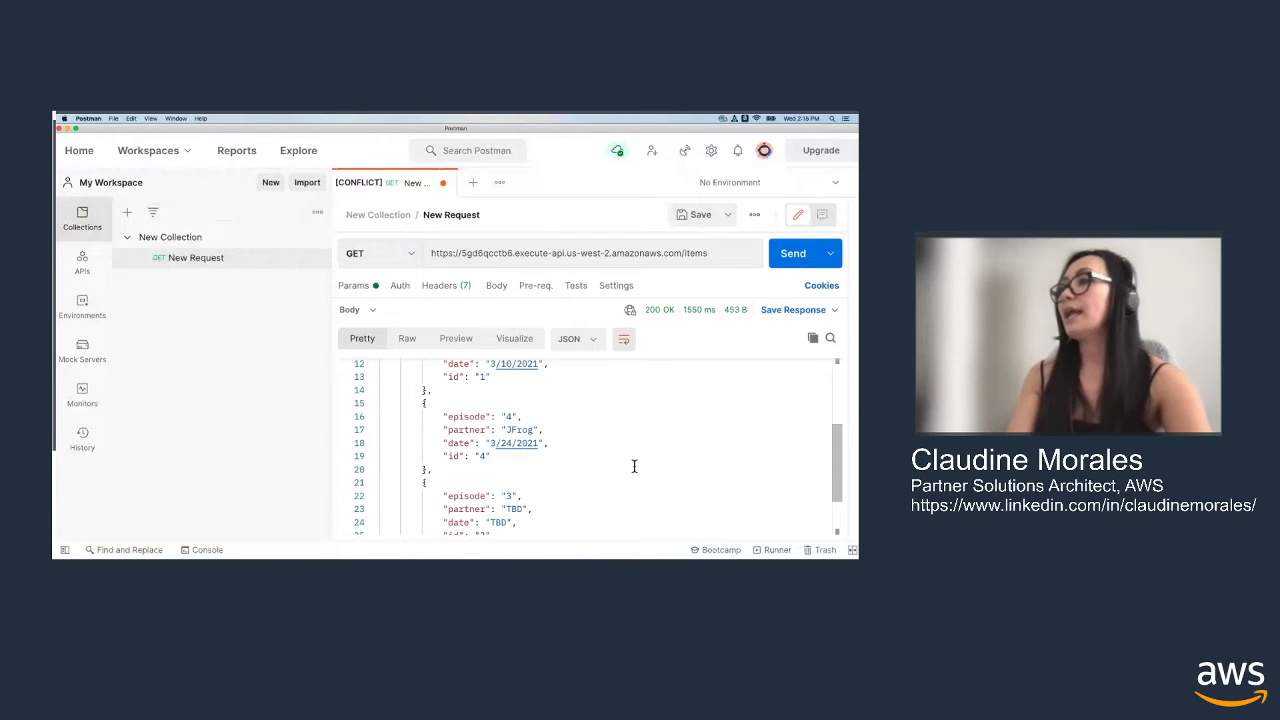
pyautogui.scroll(4, 636, 470)
pyautogui.scroll(-2, 643, 479)
pyautogui.scroll(-3, 643, 479)
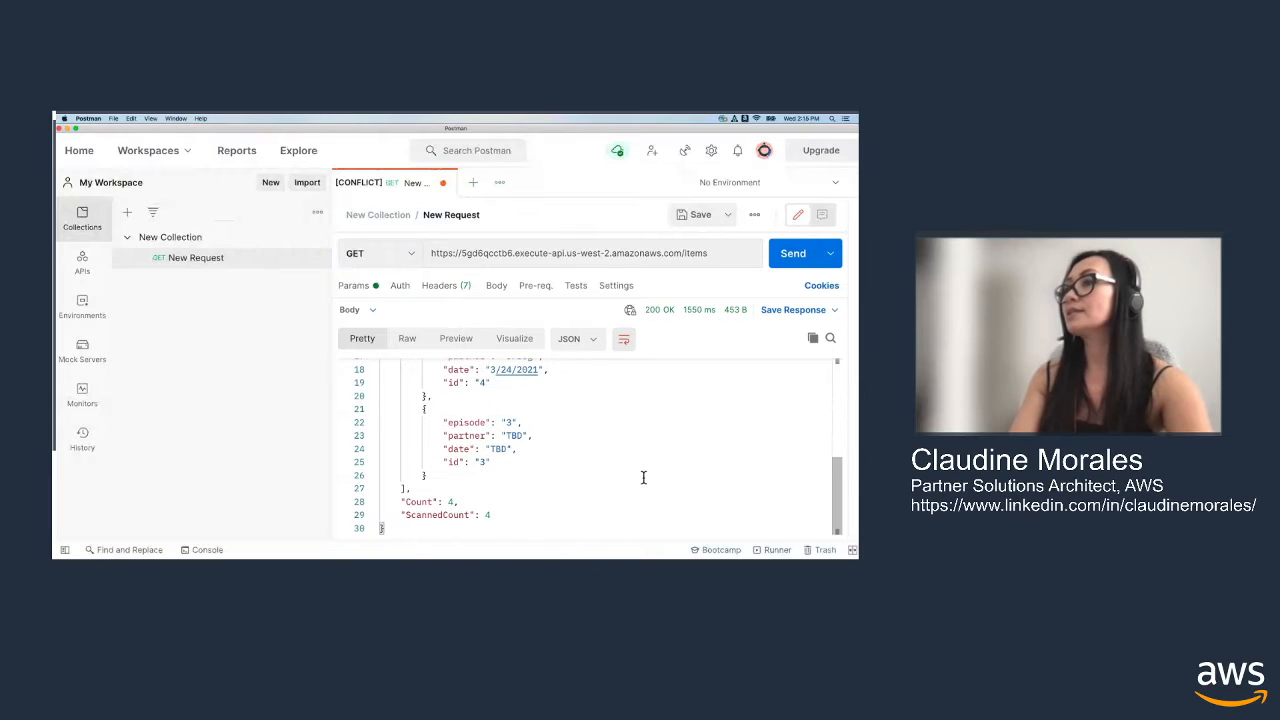
pyautogui.scroll(5, 643, 477)
pyautogui.scroll(-2, 641, 476)
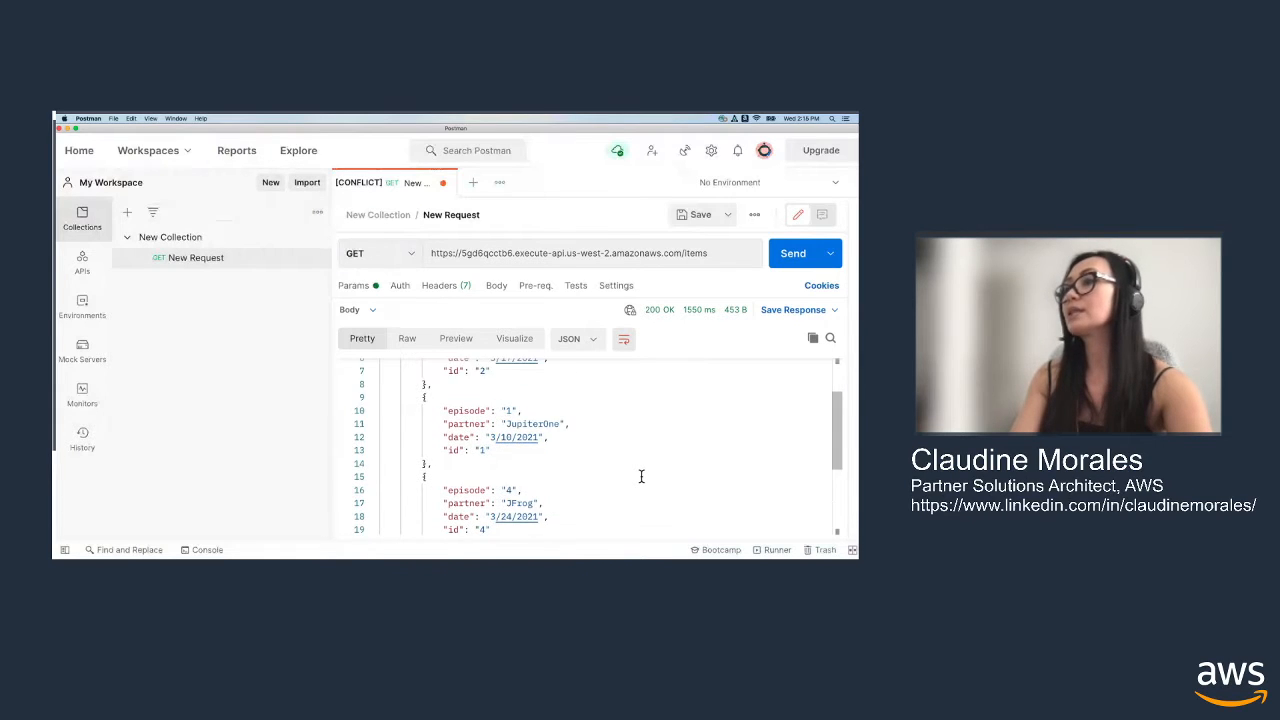
pyautogui.scroll(-3, 643, 473)
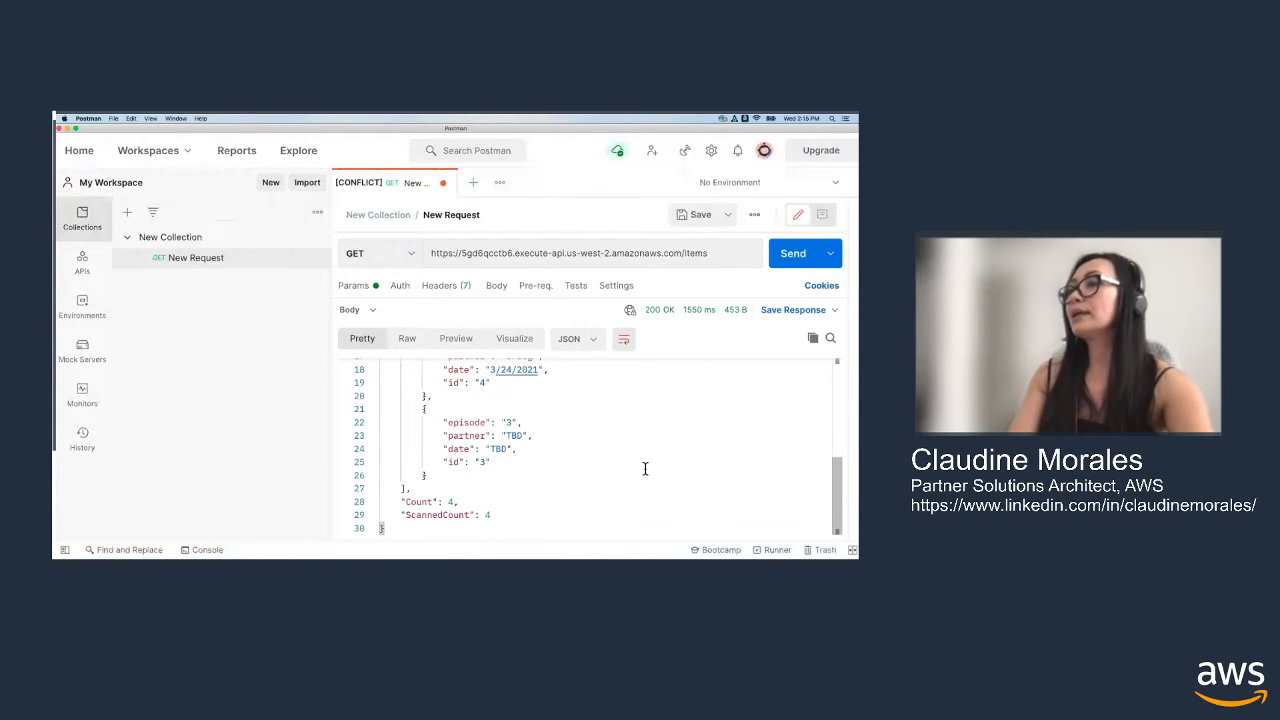
pyautogui.scroll(3, 645, 469)
pyautogui.scroll(2, 644, 469)
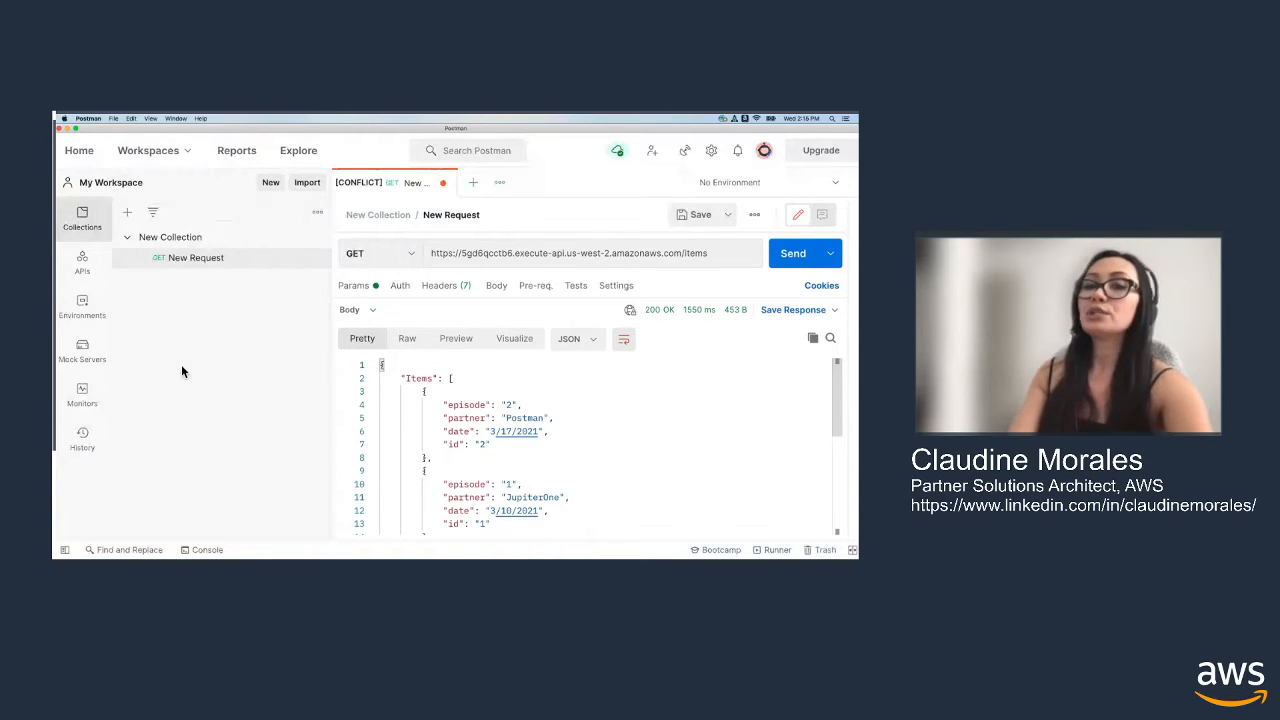
pyautogui.scroll(-5, 629, 422)
pyautogui.scroll(5, 629, 422)
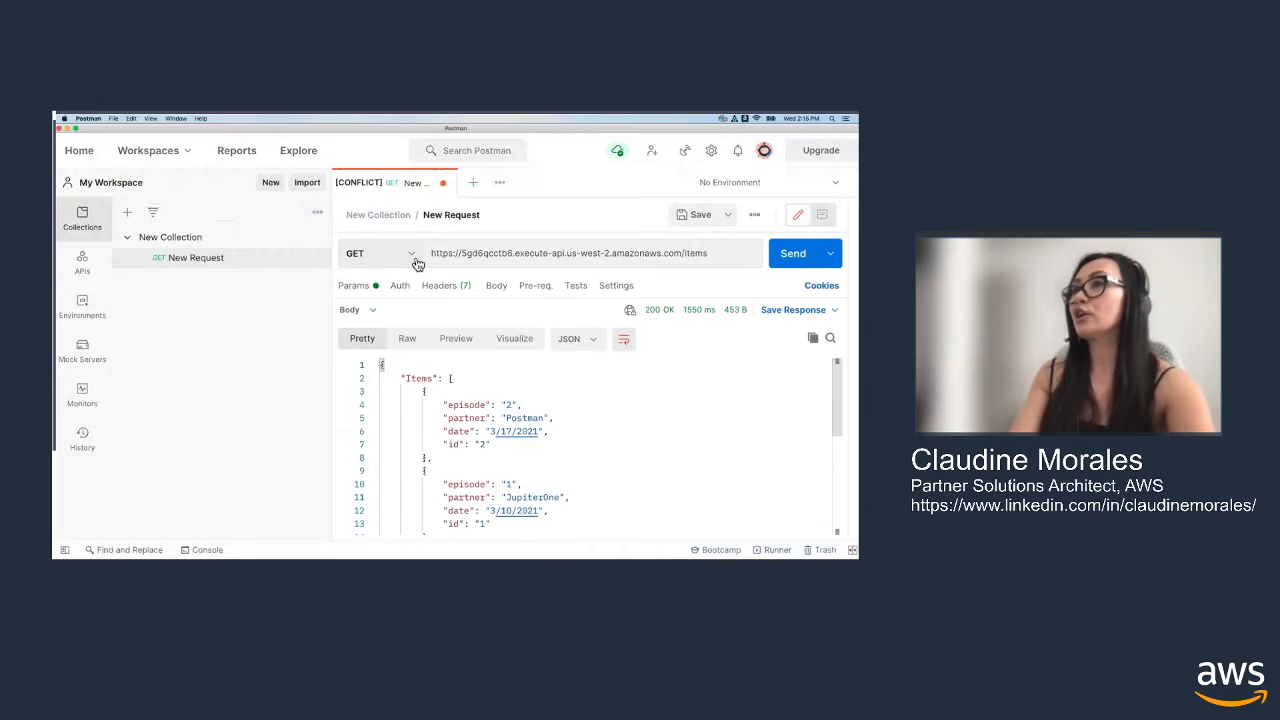
# Send a PUT request to /items with the copied JSON body: id "5", episode "5", partner "OutSystems", date "4/21/21"
pyautogui.click(415, 259)
pyautogui.click(393, 336)
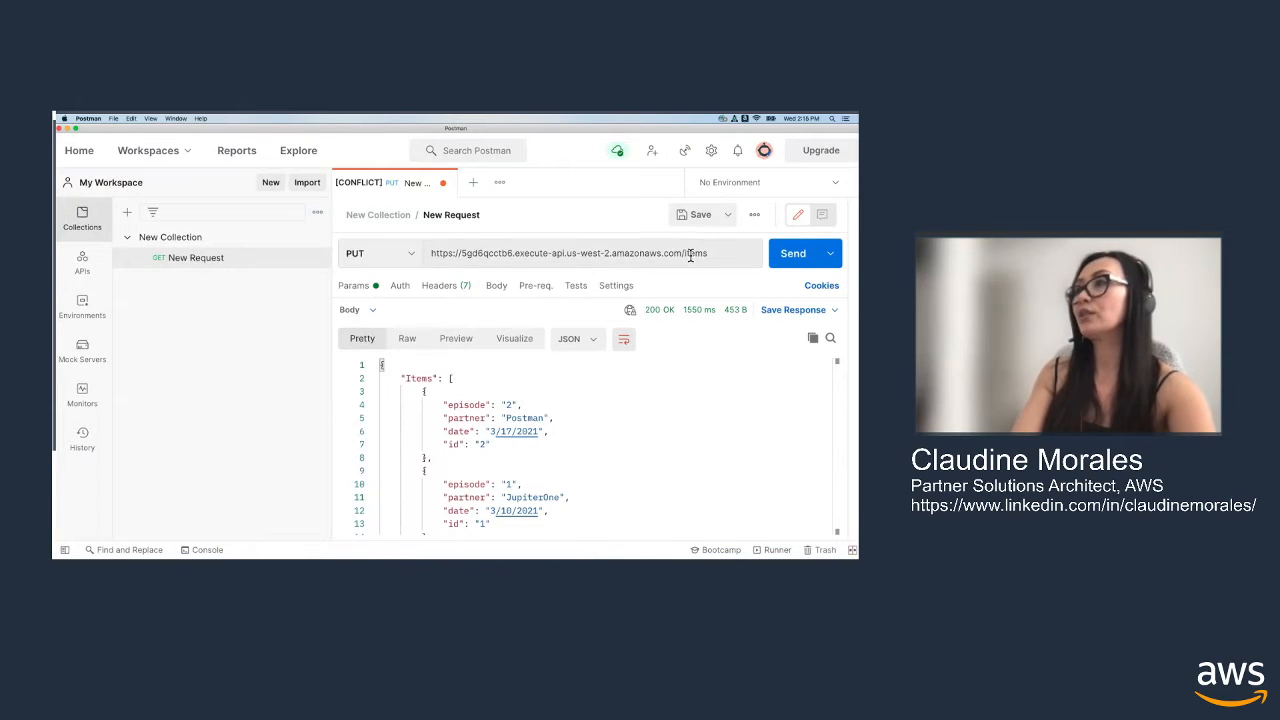
pyautogui.click(500, 289)
pyautogui.press('super+Tab')
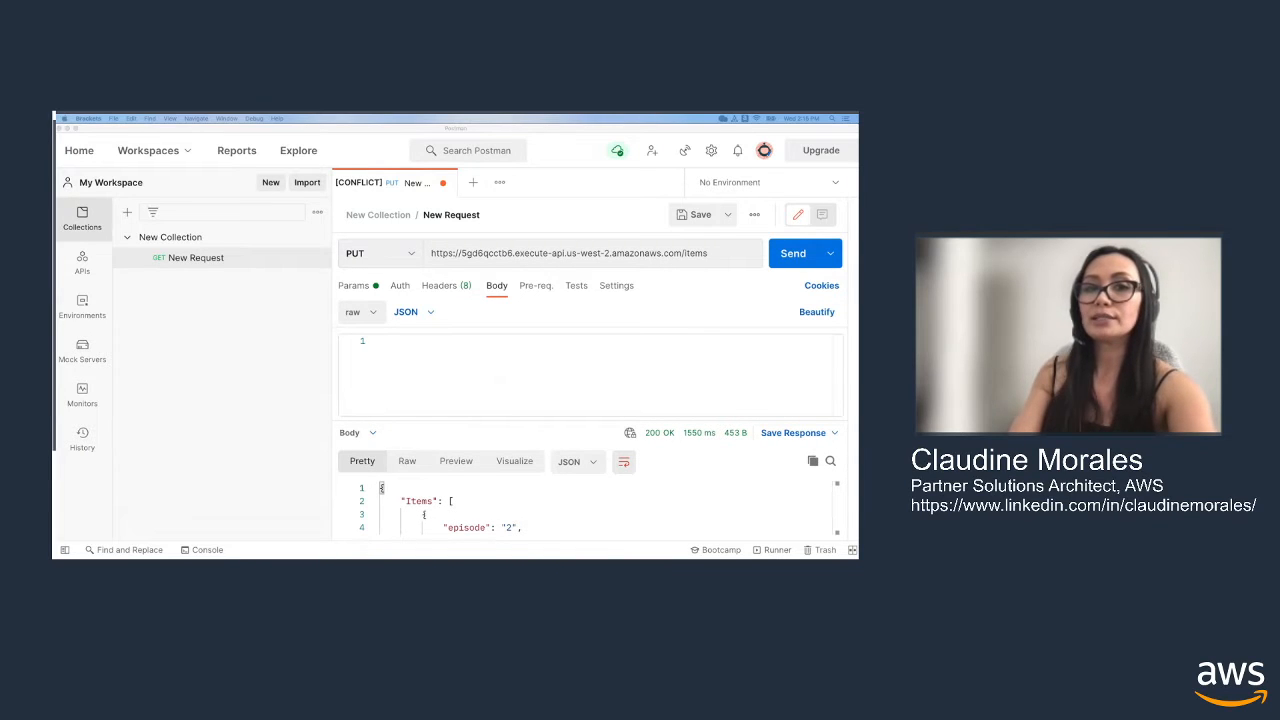
pyautogui.click(449, 376)
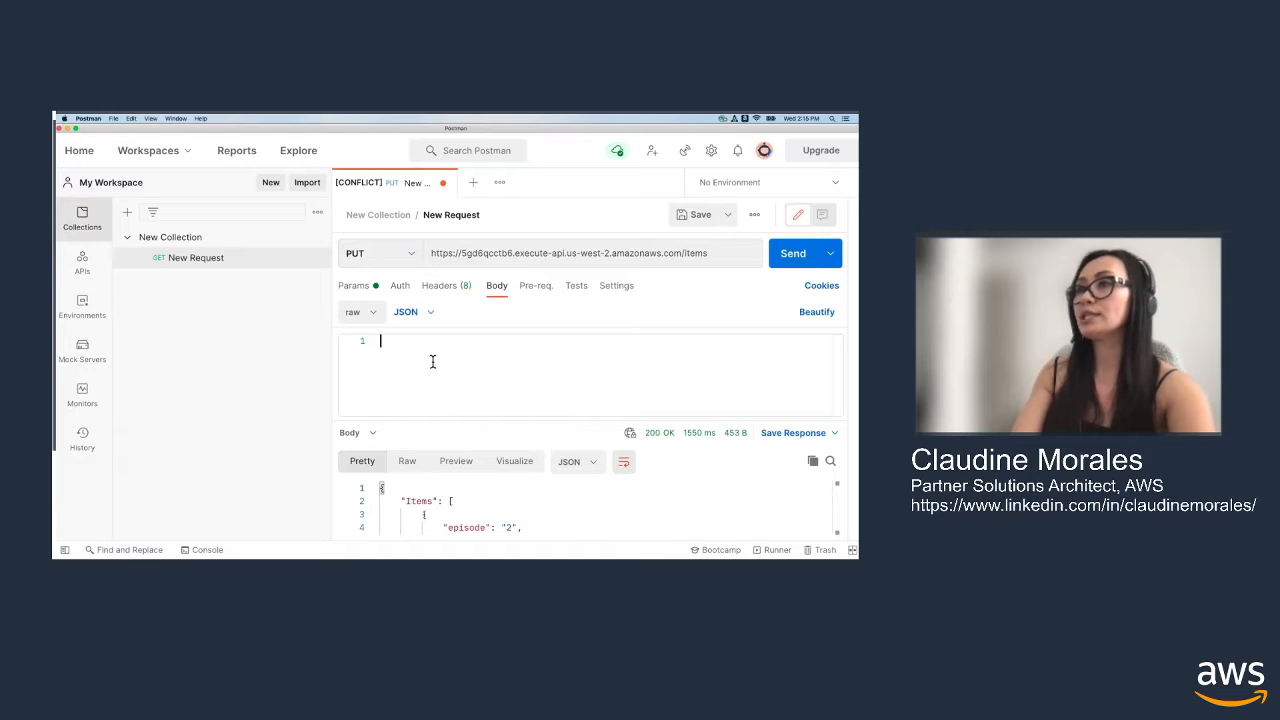
pyautogui.write('{     "id": "5",     "episode": "5",     "partner": "OutSystems",     "date": "4/21/21" }')
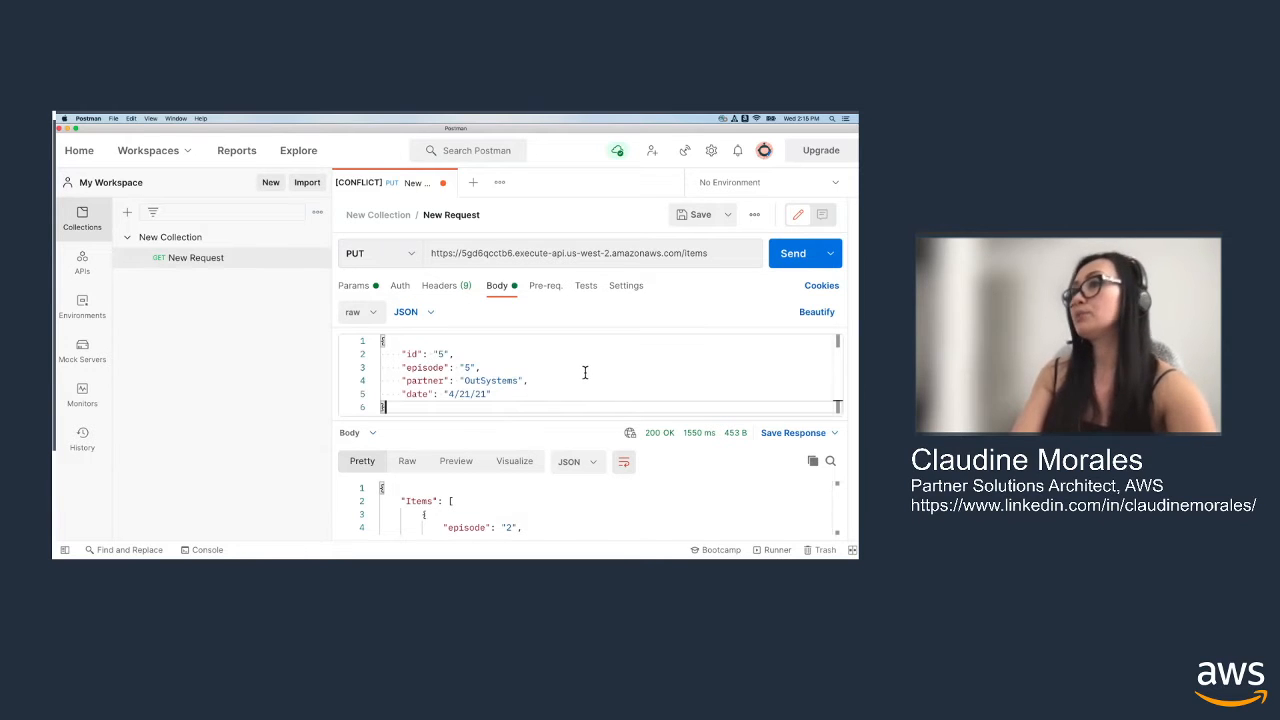
pyautogui.click(808, 268)
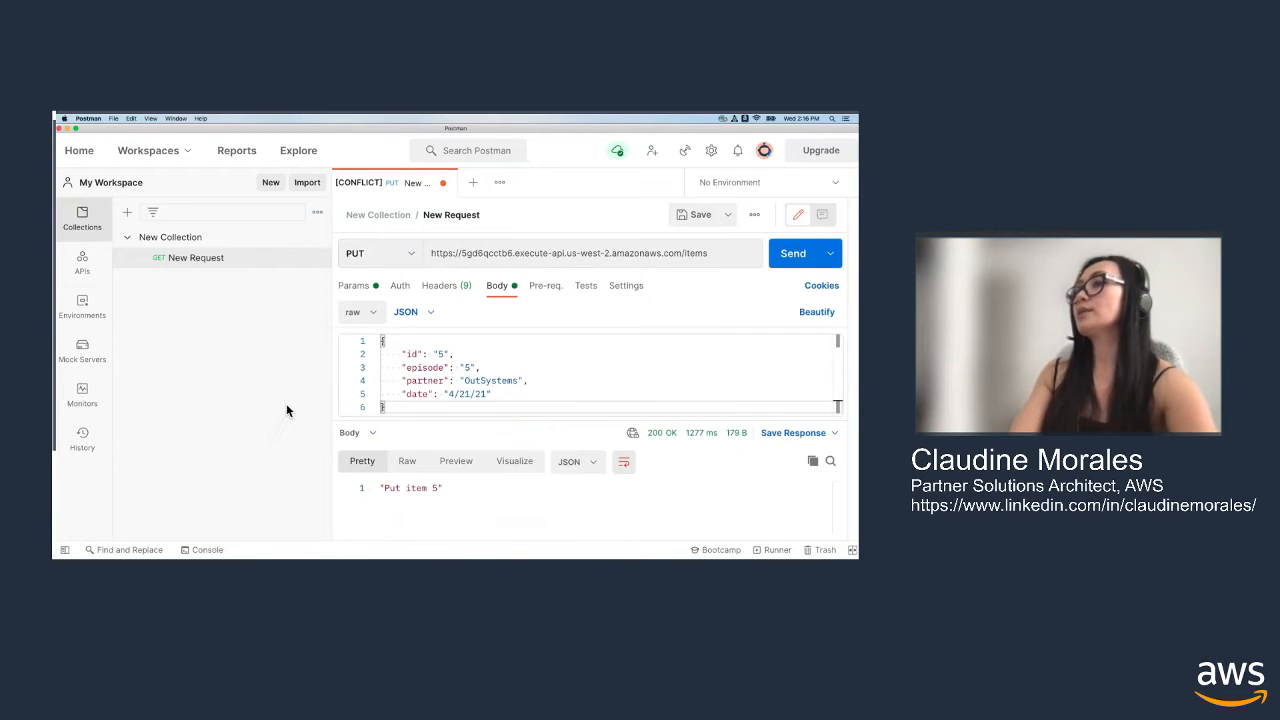
# Set the request method back to GET and send the /items request again
pyautogui.click(419, 264)
pyautogui.click(419, 263)
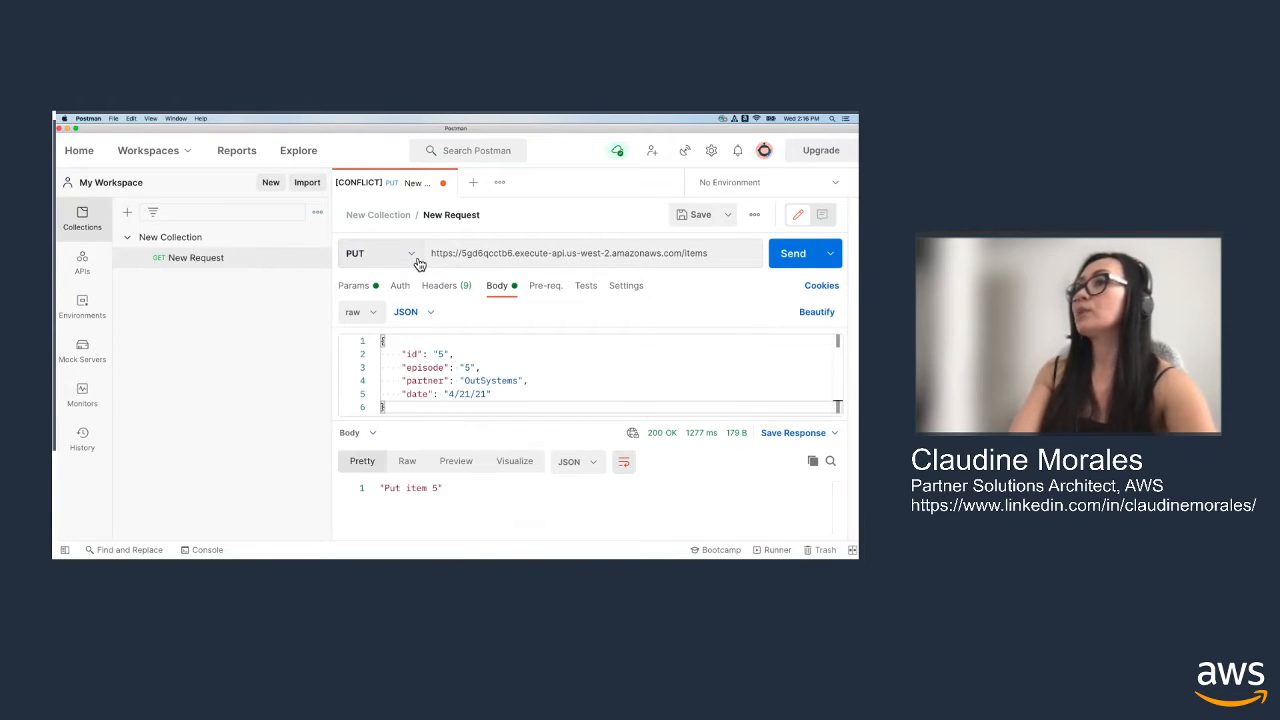
pyautogui.click(414, 258)
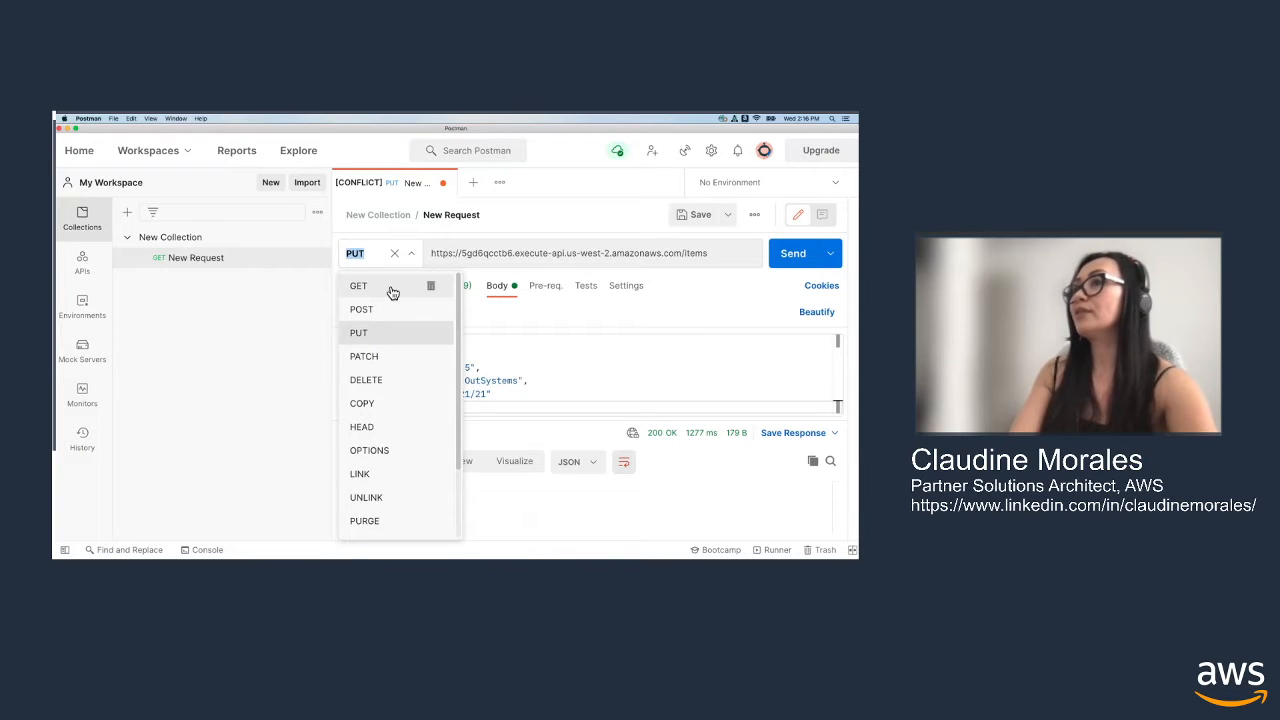
pyautogui.click(428, 289)
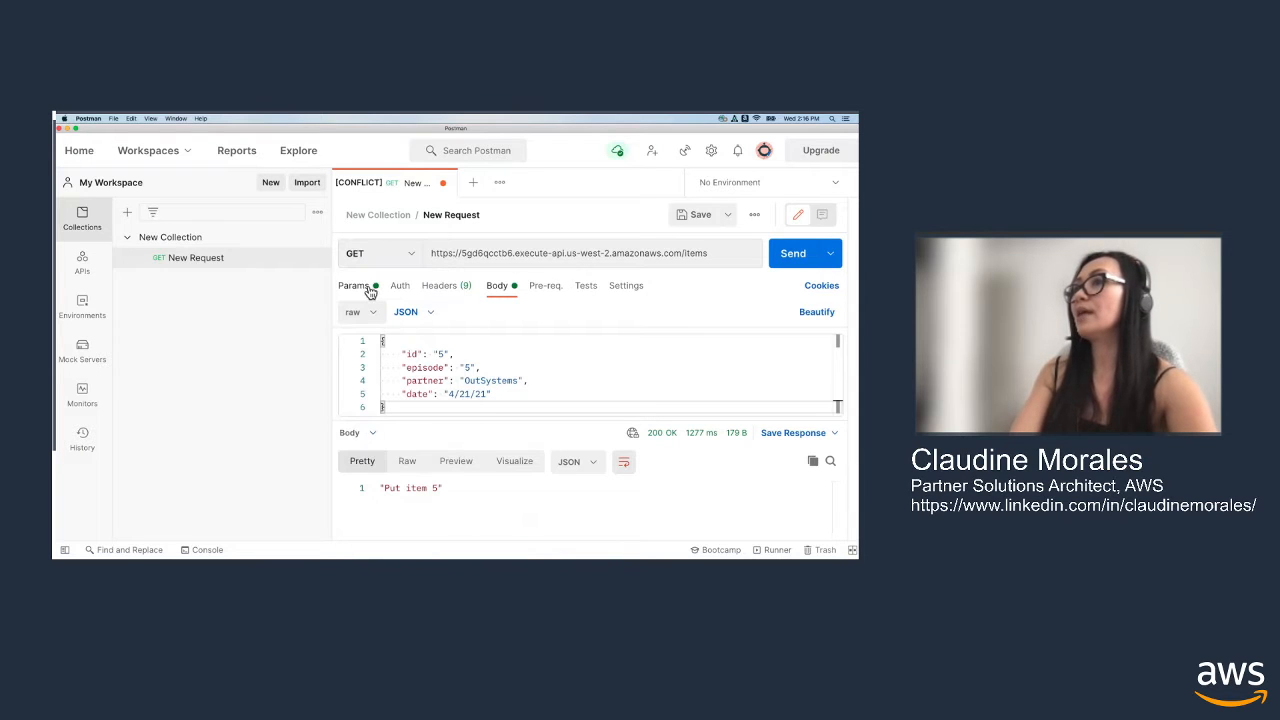
pyautogui.click(802, 258)
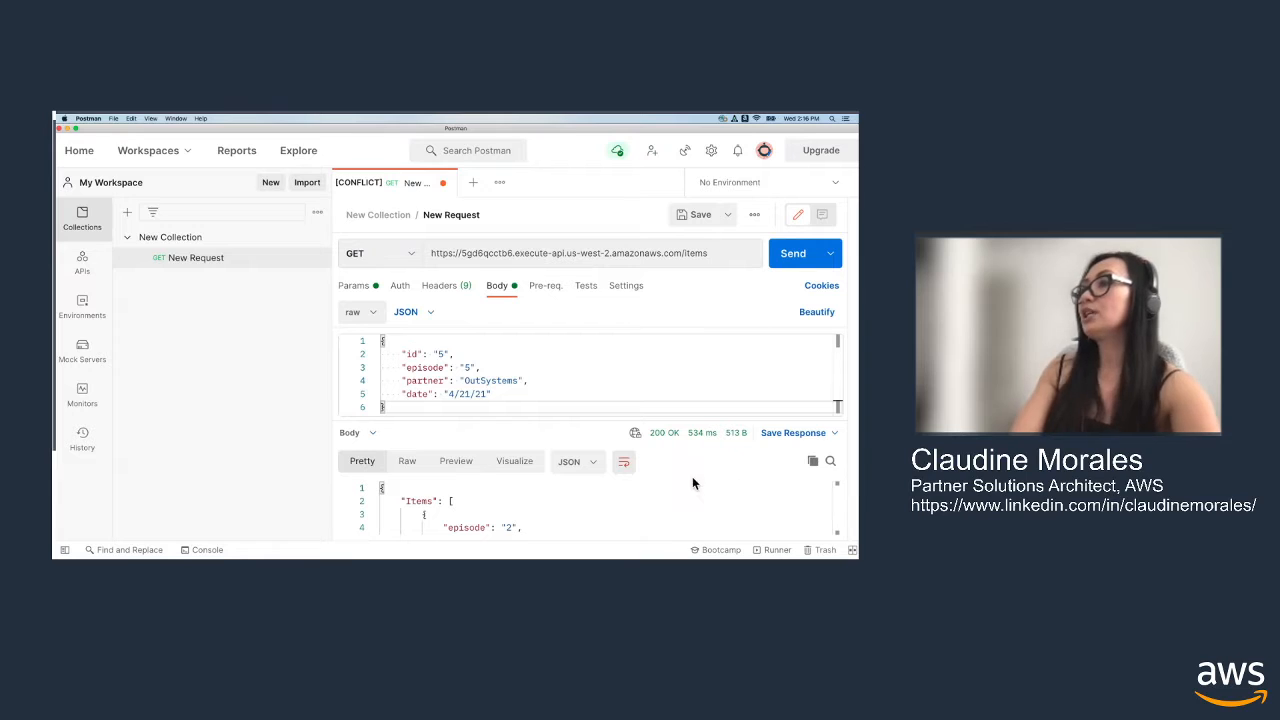
# Enlarge the response area and review the returned items, highlighting the partner value of the episode 3 entry
pyautogui.scroll(-4, 685, 483)
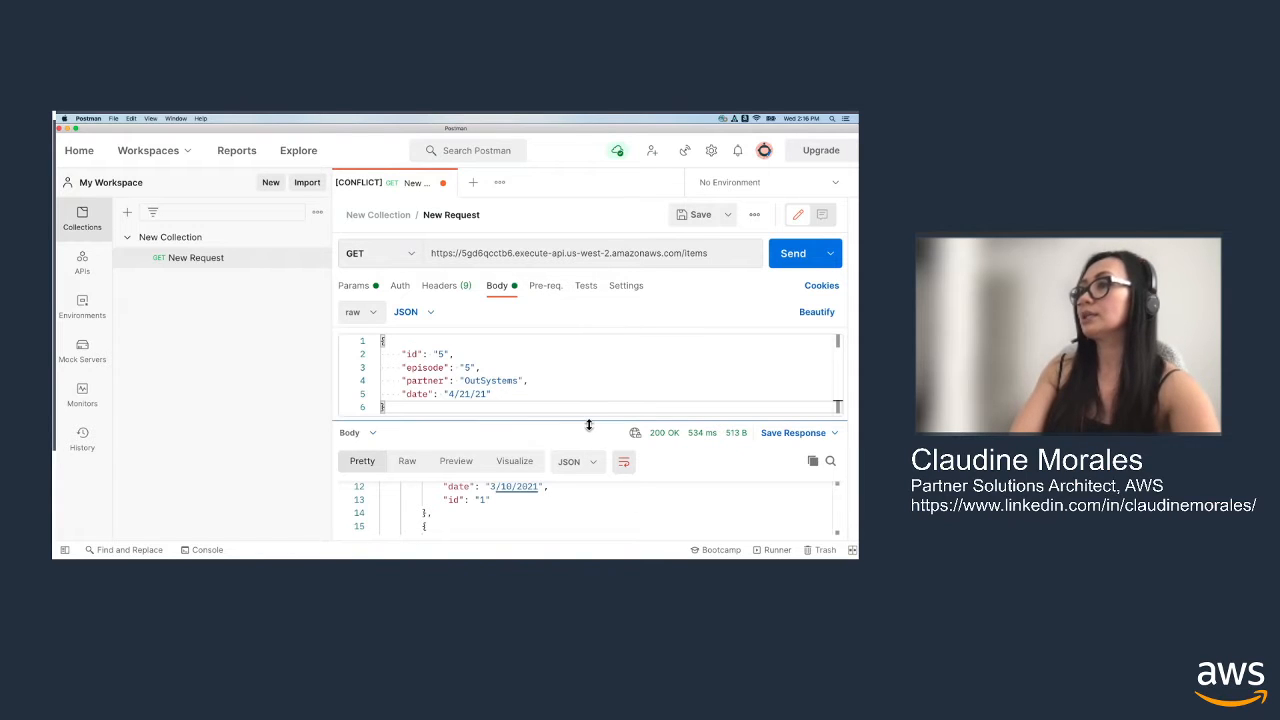
pyautogui.moveTo(589, 425); pyautogui.dragTo(590, 351)
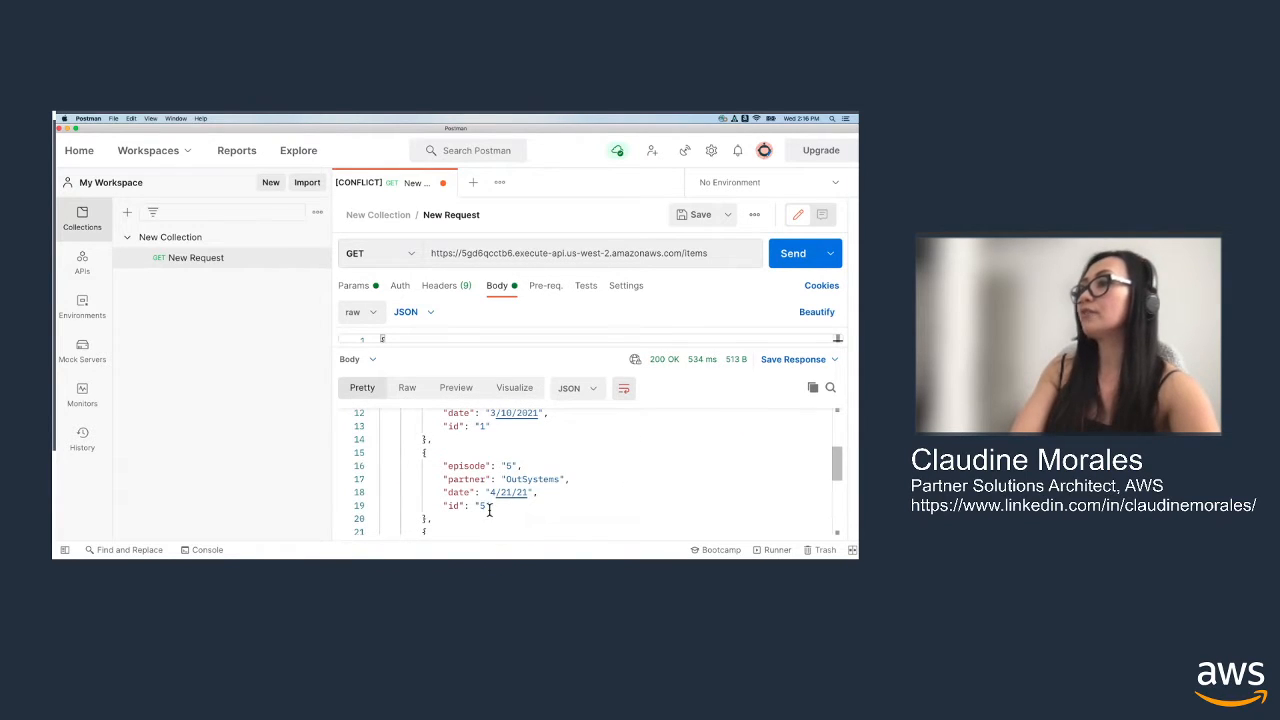
pyautogui.scroll(4, 510, 512)
pyautogui.scroll(-8, 554, 506)
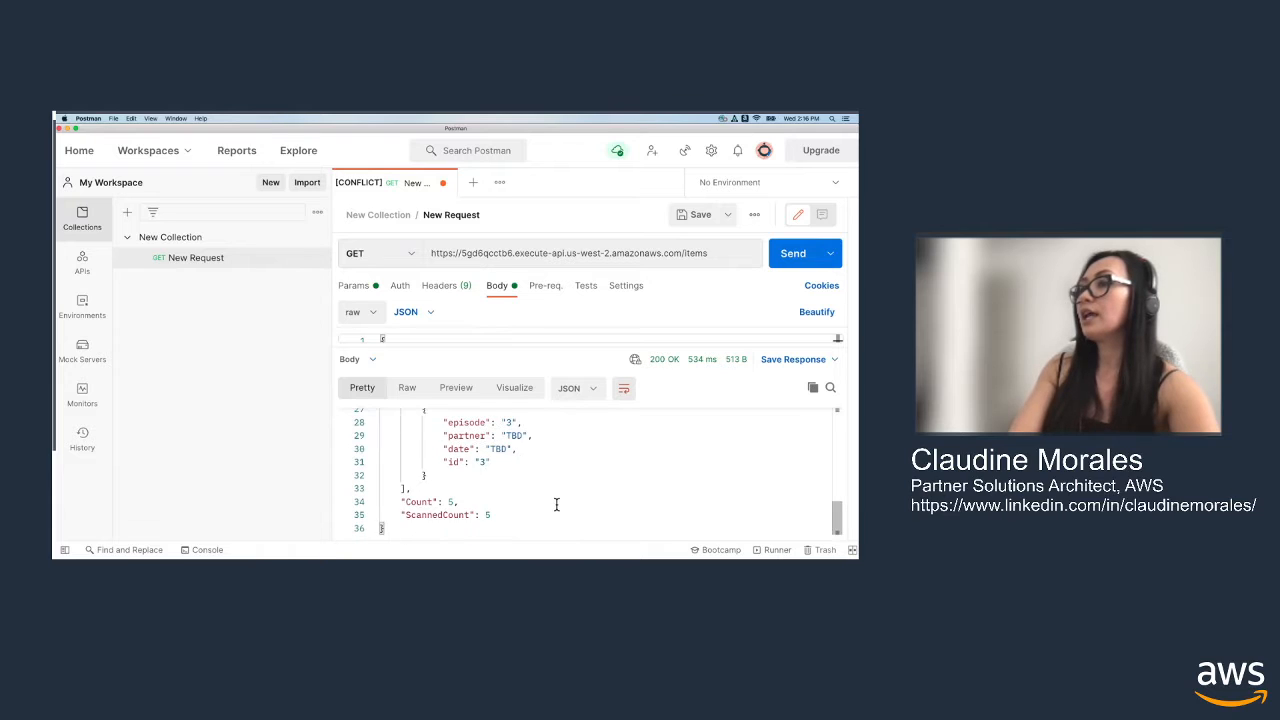
pyautogui.scroll(1, 554, 505)
pyautogui.moveTo(475, 512); pyautogui.dragTo(437, 491)
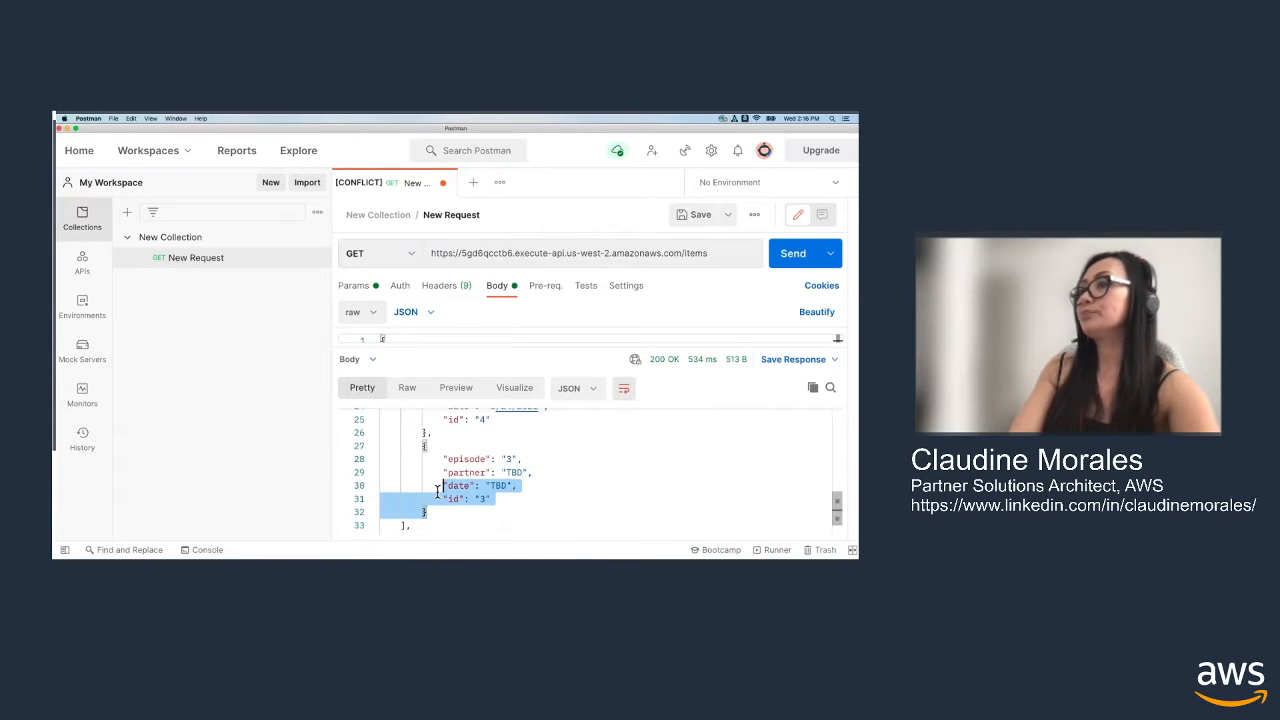
pyautogui.scroll(-1, 497, 514)
pyautogui.scroll(4, 497, 508)
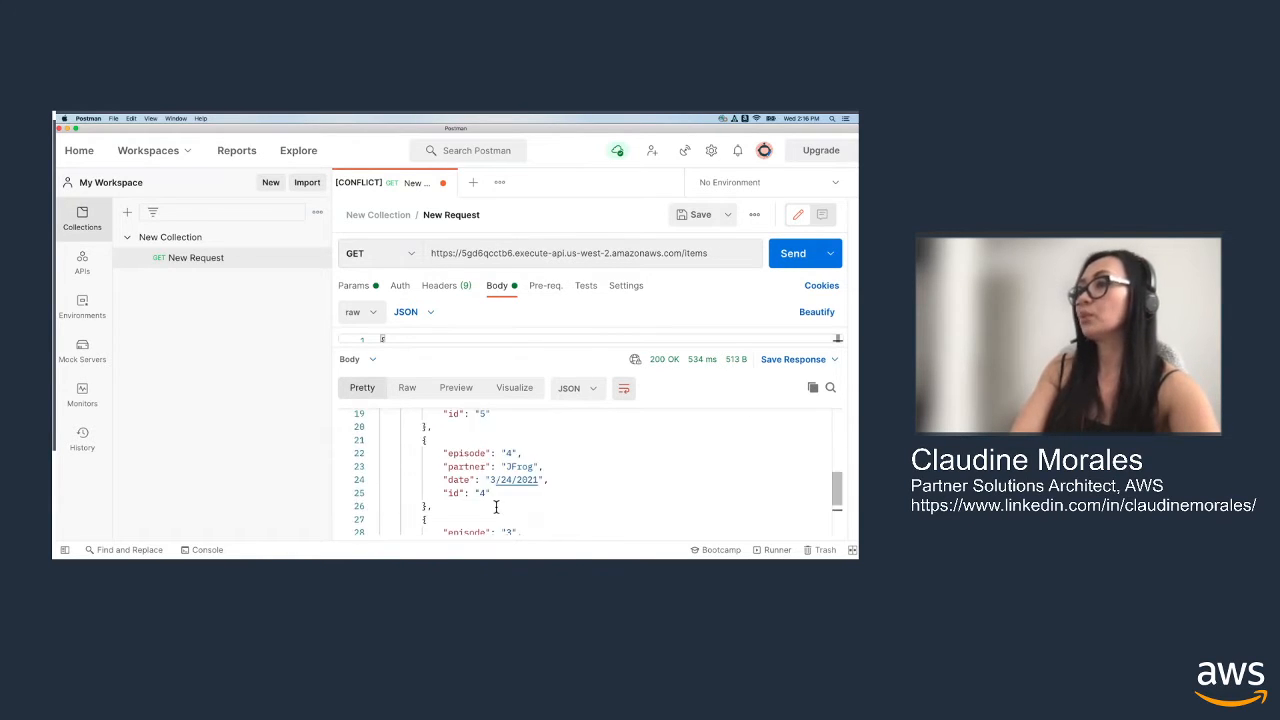
pyautogui.scroll(-4, 485, 503)
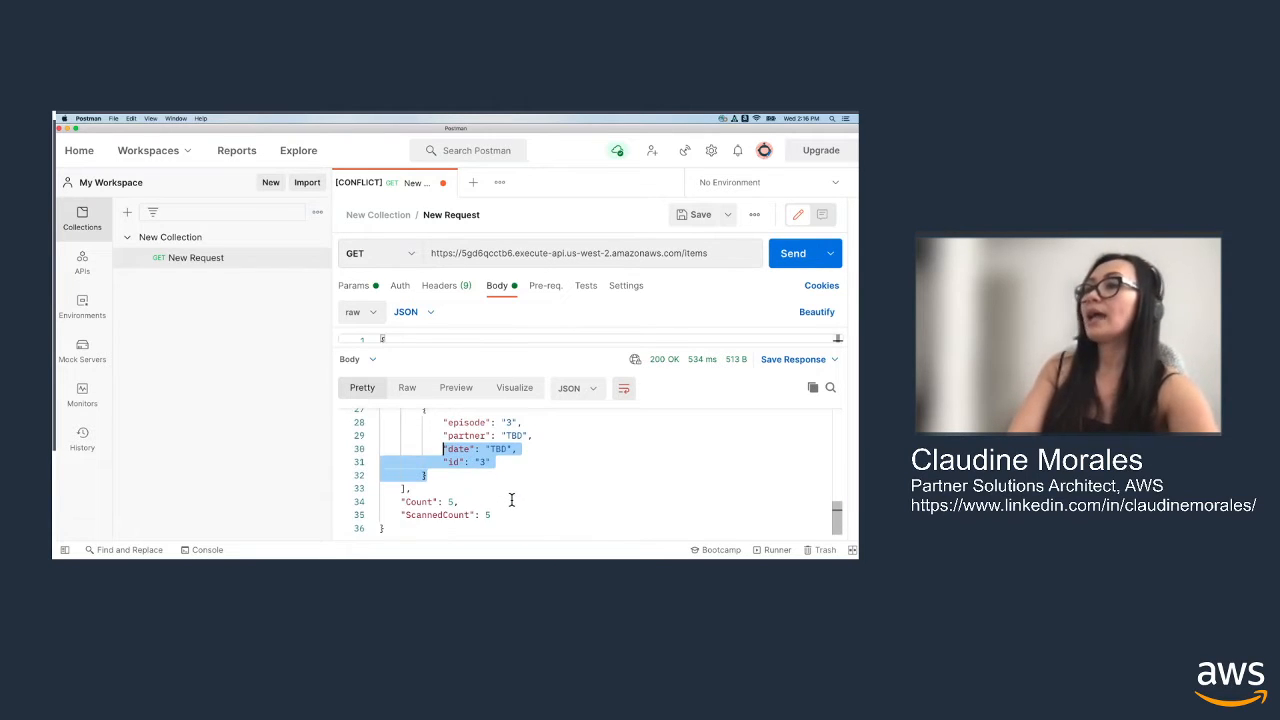
pyautogui.scroll(1, 512, 500)
pyautogui.click(571, 494)
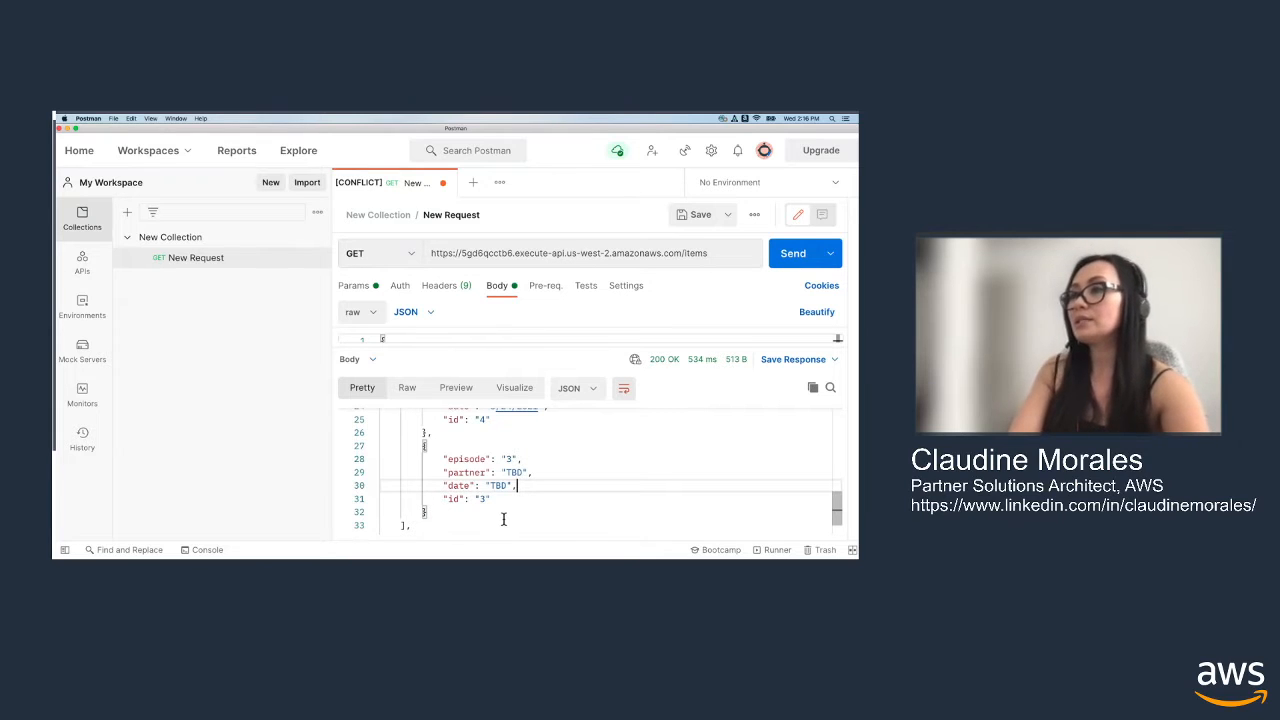
pyautogui.doubleClick(514, 472)
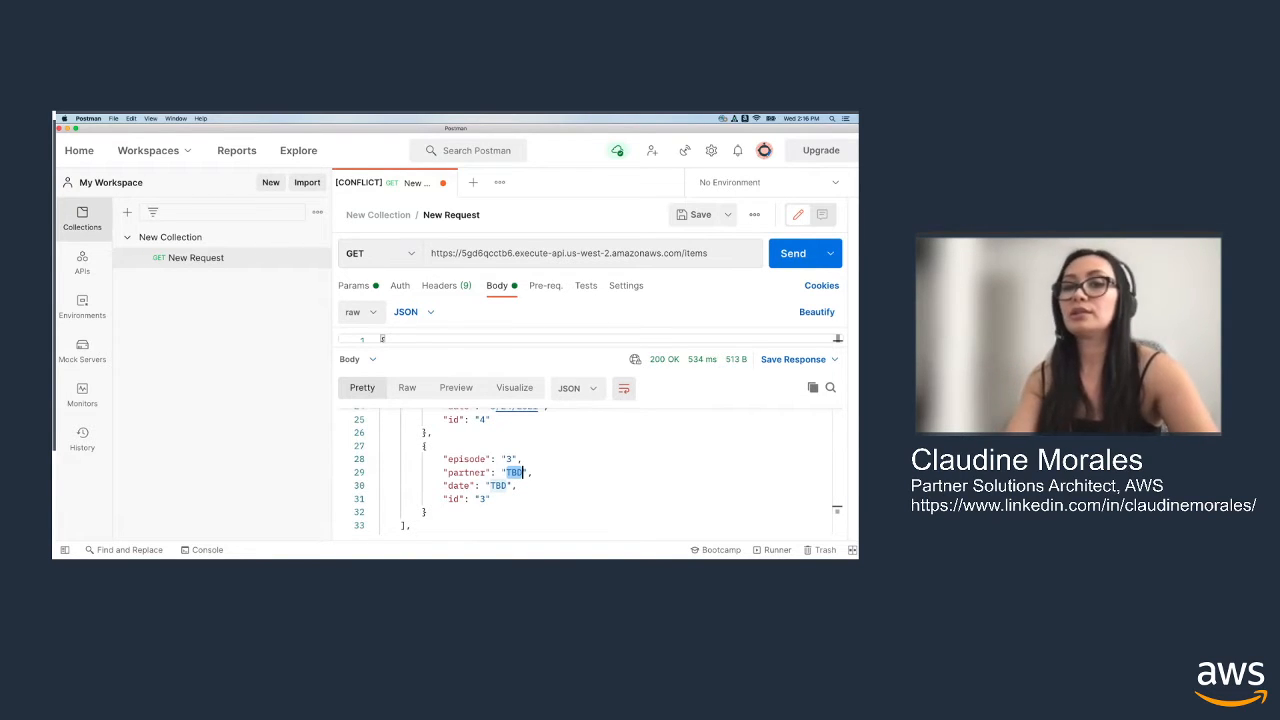
# Switch to the API Gateway console in Chrome and view the details of the PUT route under /items in sample-crud-api
pyautogui.press('super+Tab')
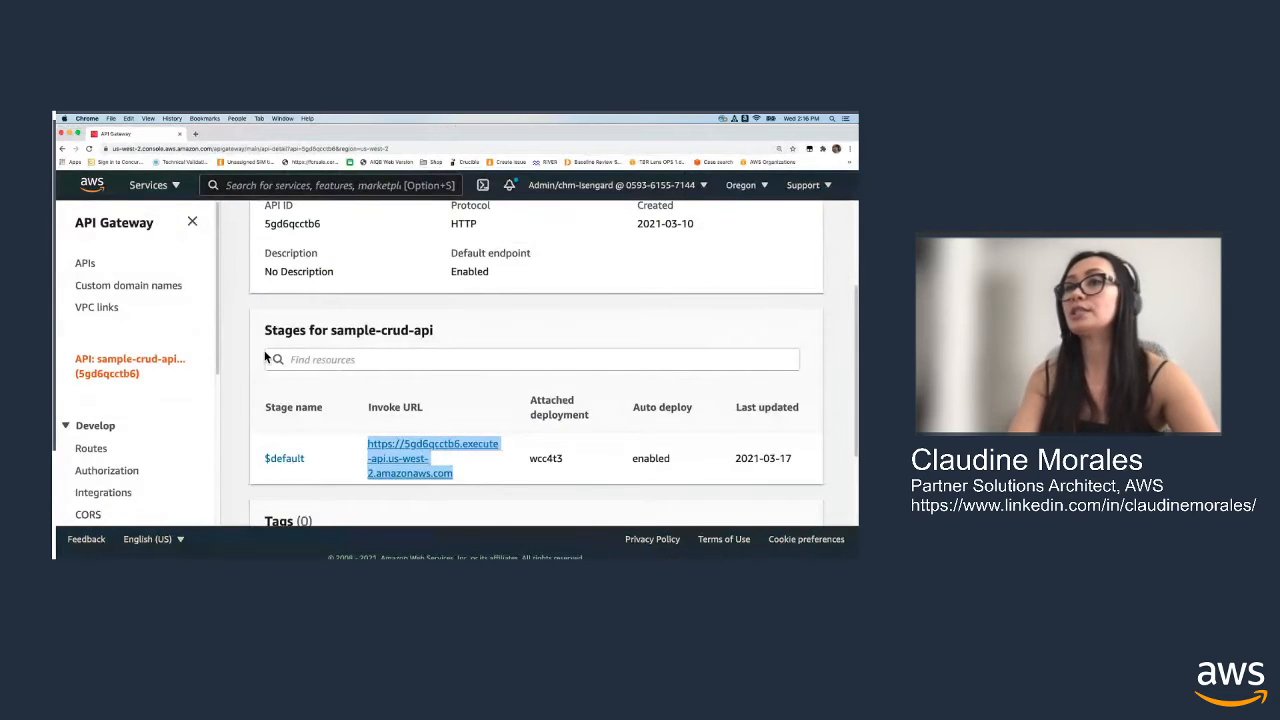
pyautogui.click(91, 446)
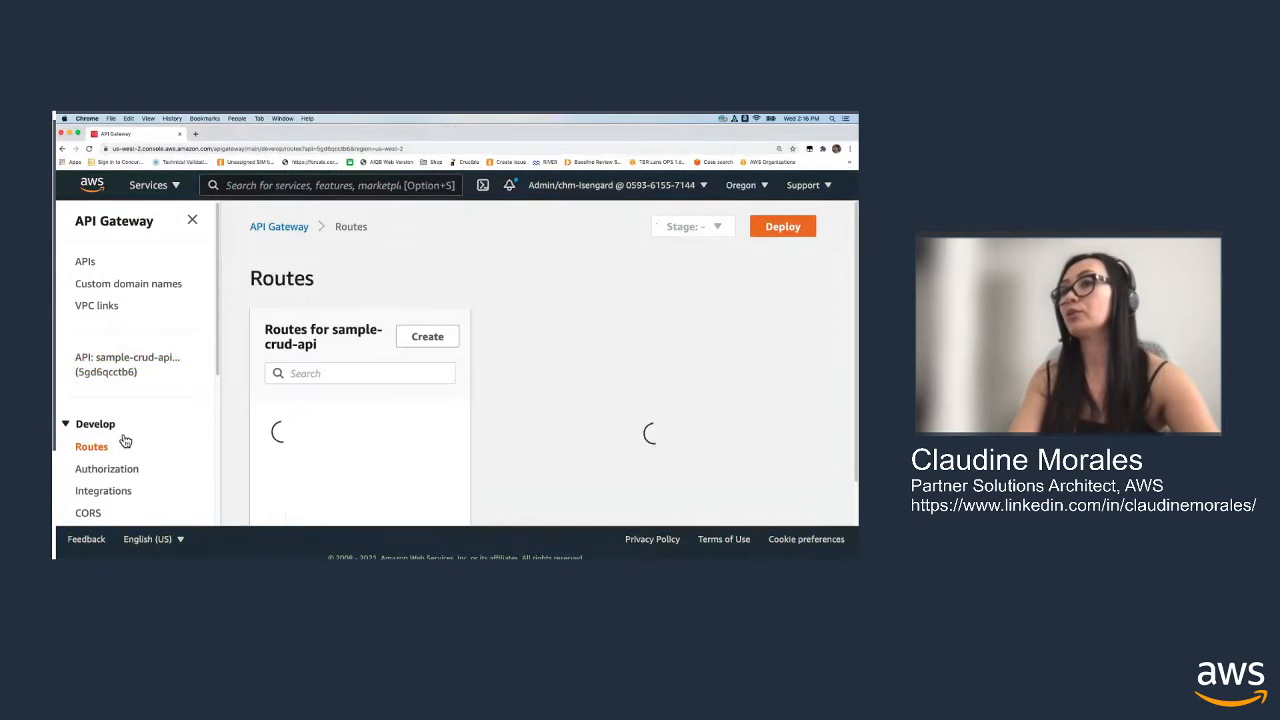
pyautogui.click(366, 428)
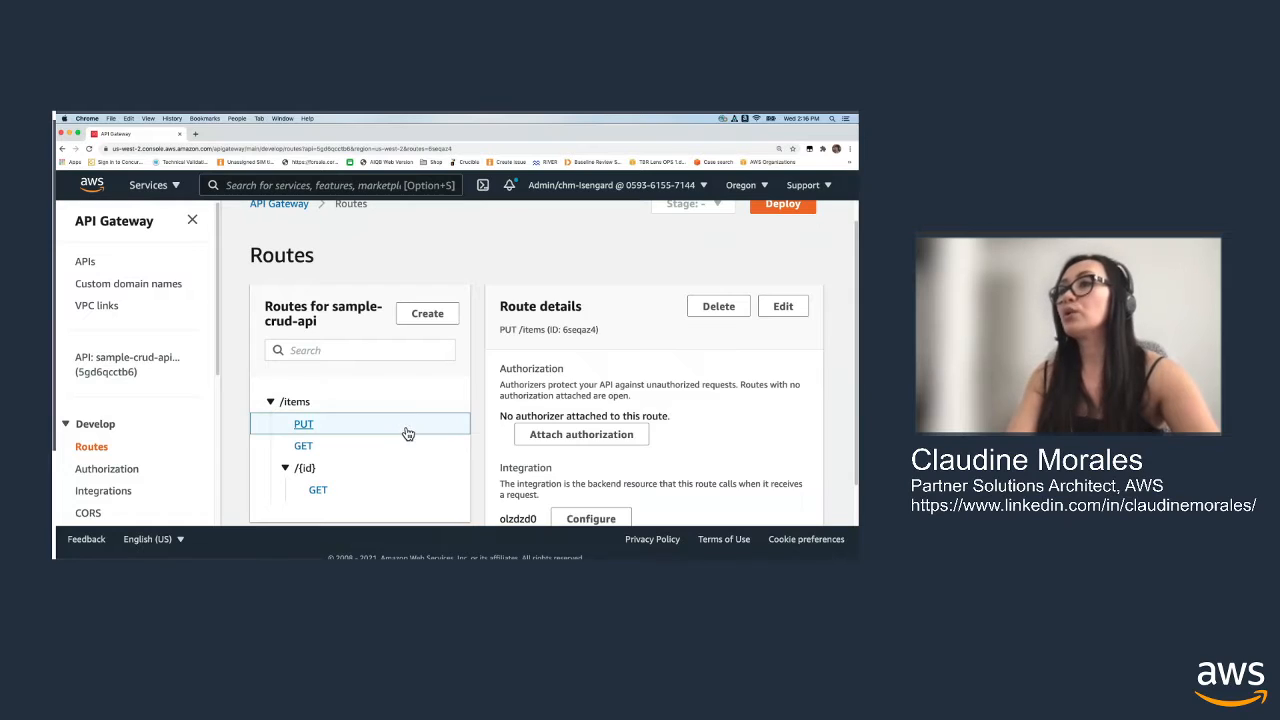
pyautogui.scroll(-1, 415, 416)
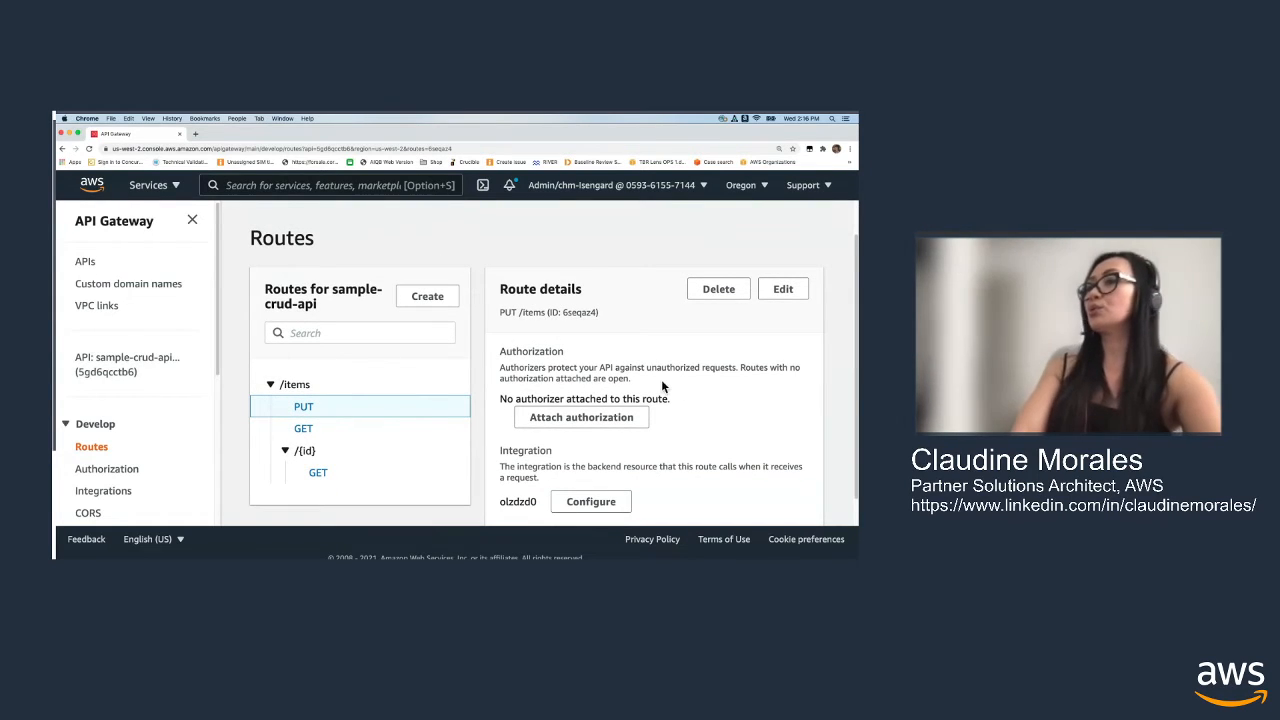
# View the route details of GET /items and GET /items/{id} in sample-crud-api
pyautogui.scroll(-1, 680, 388)
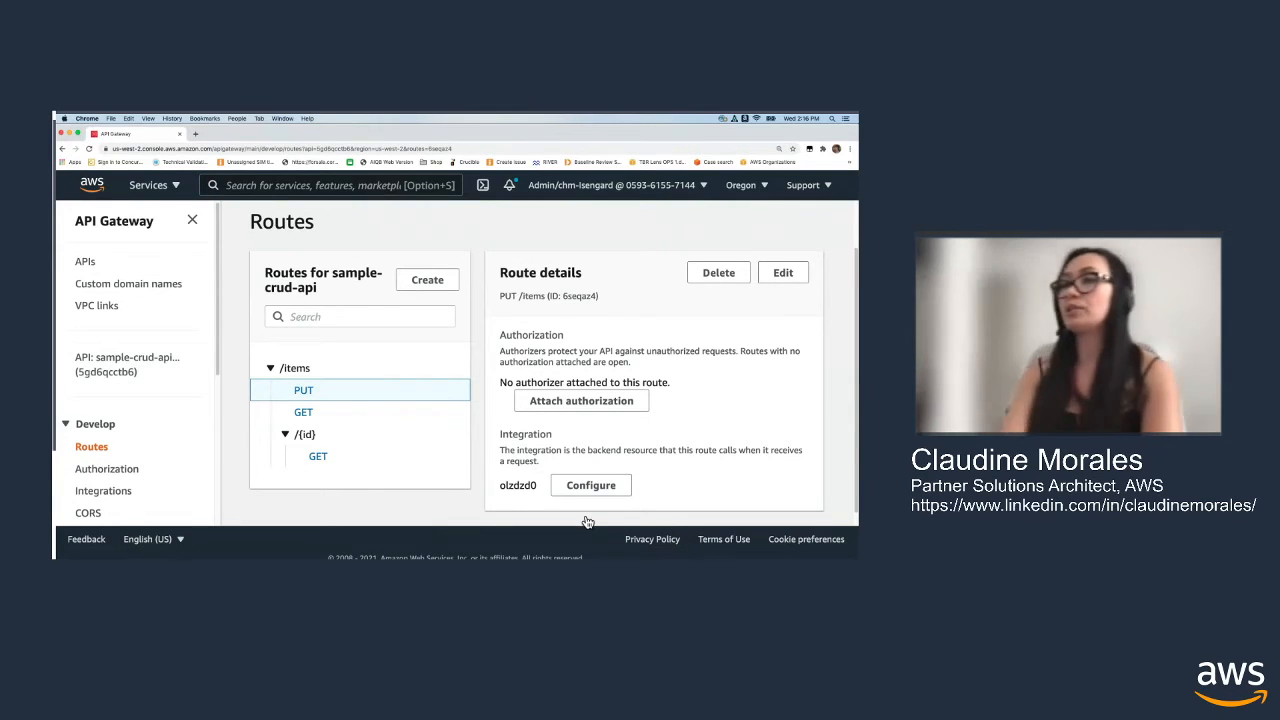
pyautogui.click(403, 420)
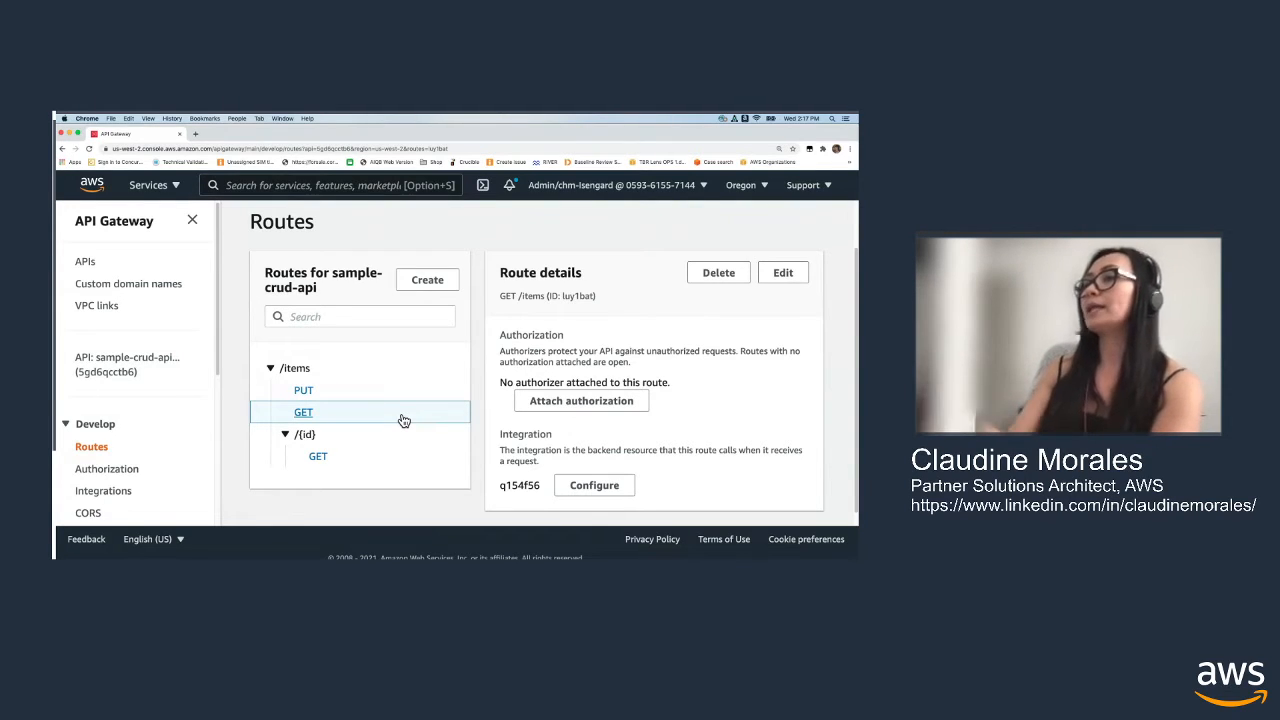
pyautogui.click(410, 462)
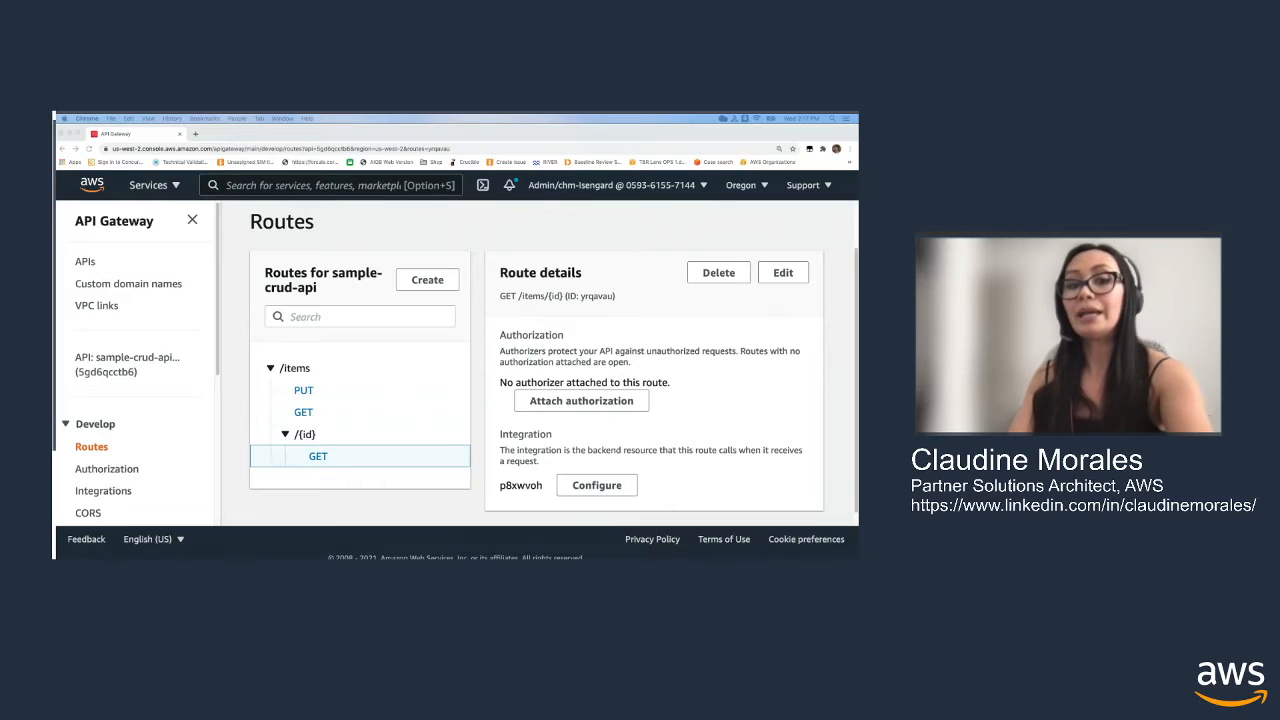
# Go to the Lambda functions list and start creating a new function
pyautogui.click(160, 185)
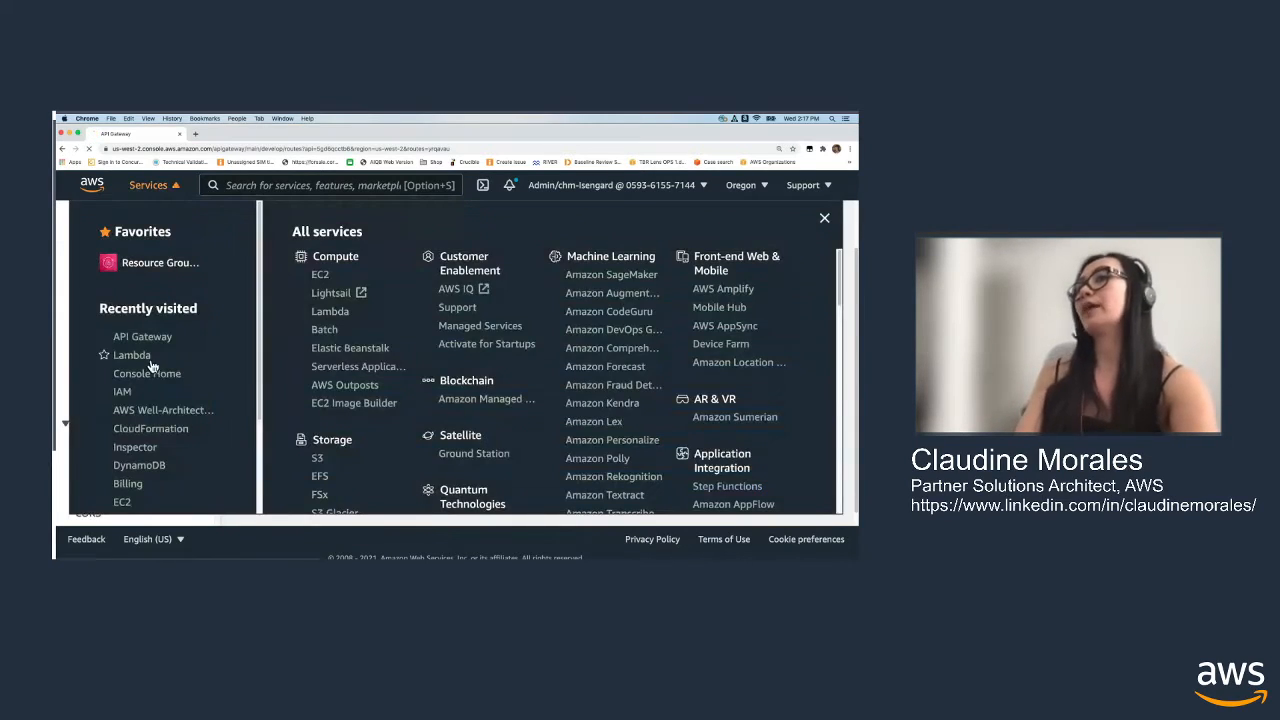
pyautogui.click(146, 357)
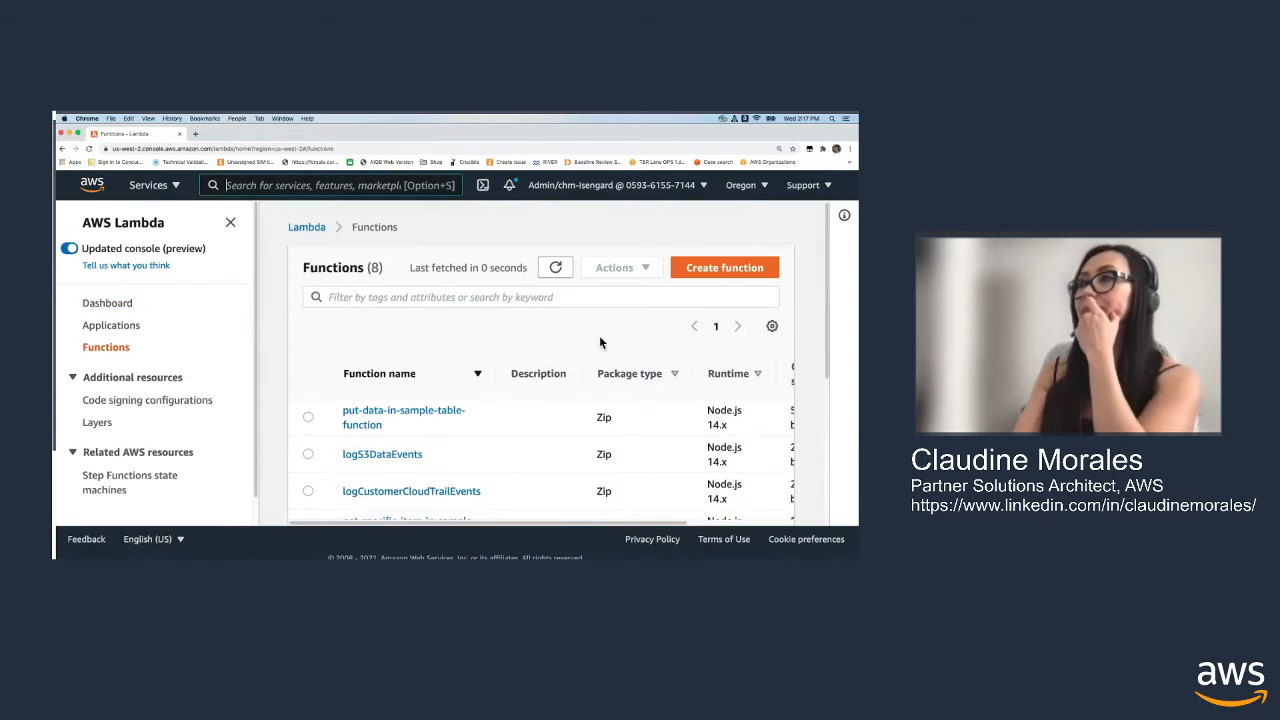
pyautogui.click(722, 272)
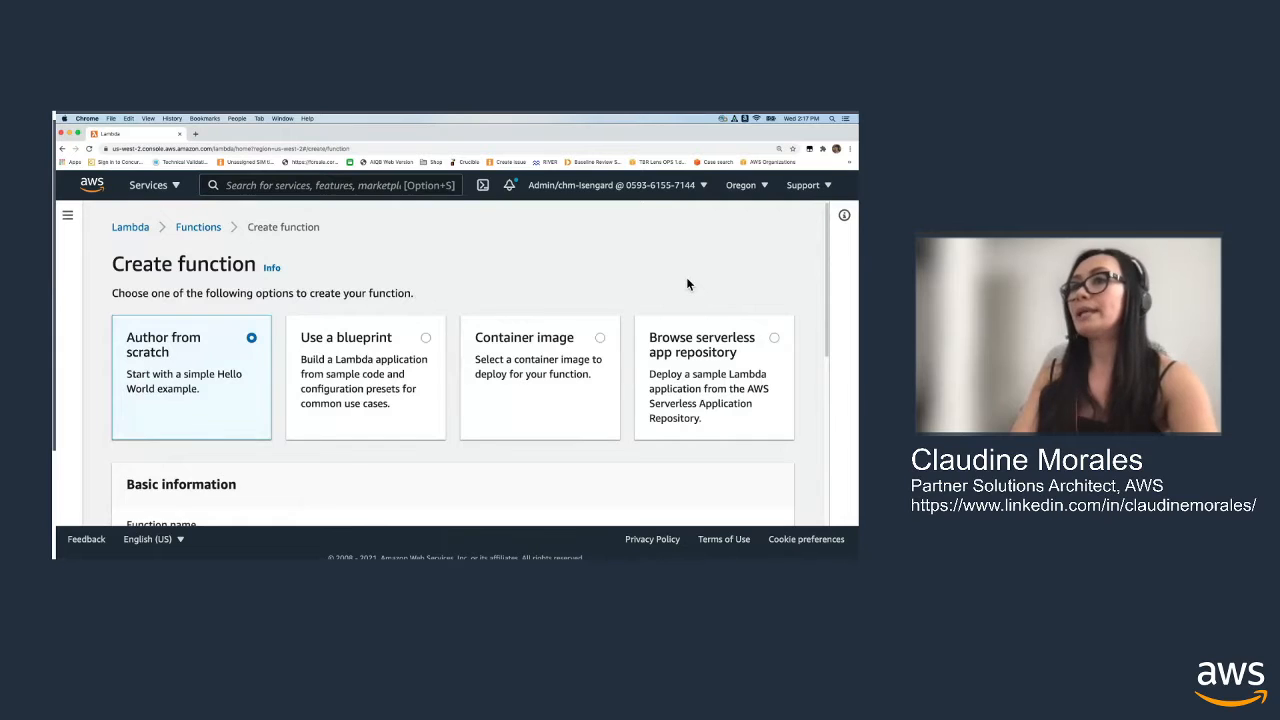
# Name the new from-scratch function delete-item-from-sample-table
pyautogui.scroll(-2, 654, 288)
pyautogui.click(320, 454)
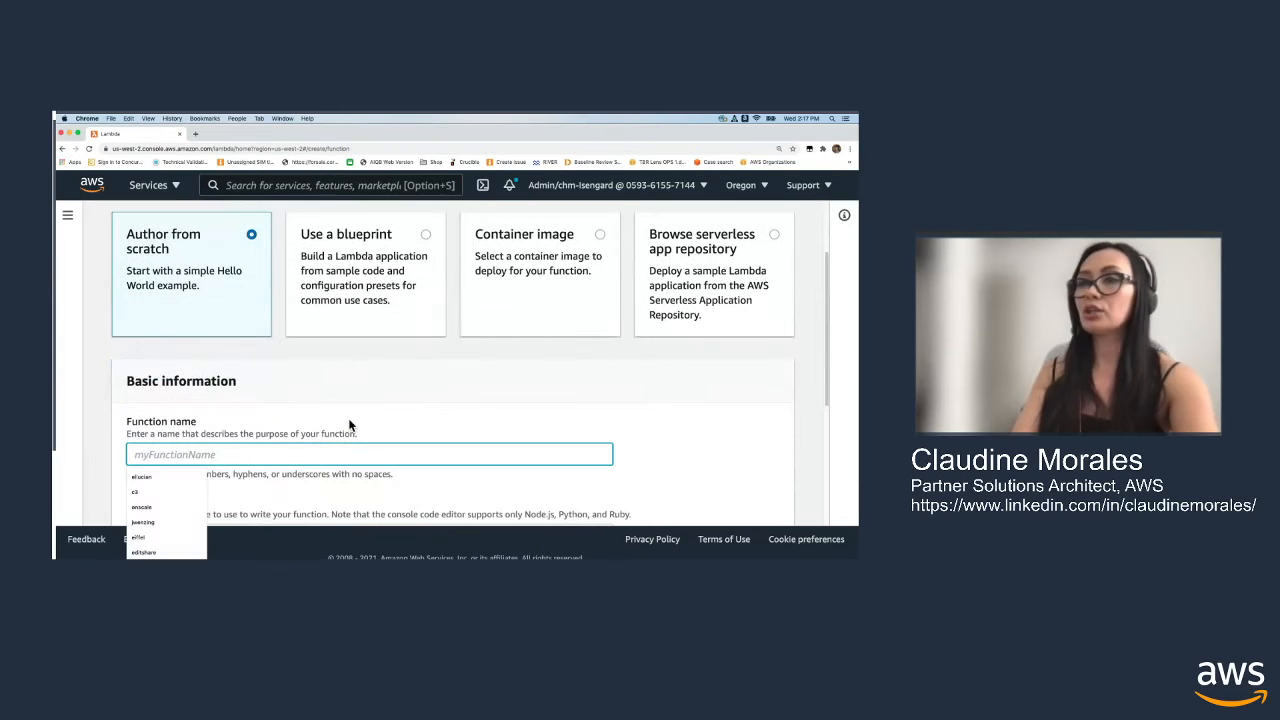
pyautogui.write('delete0item-f')
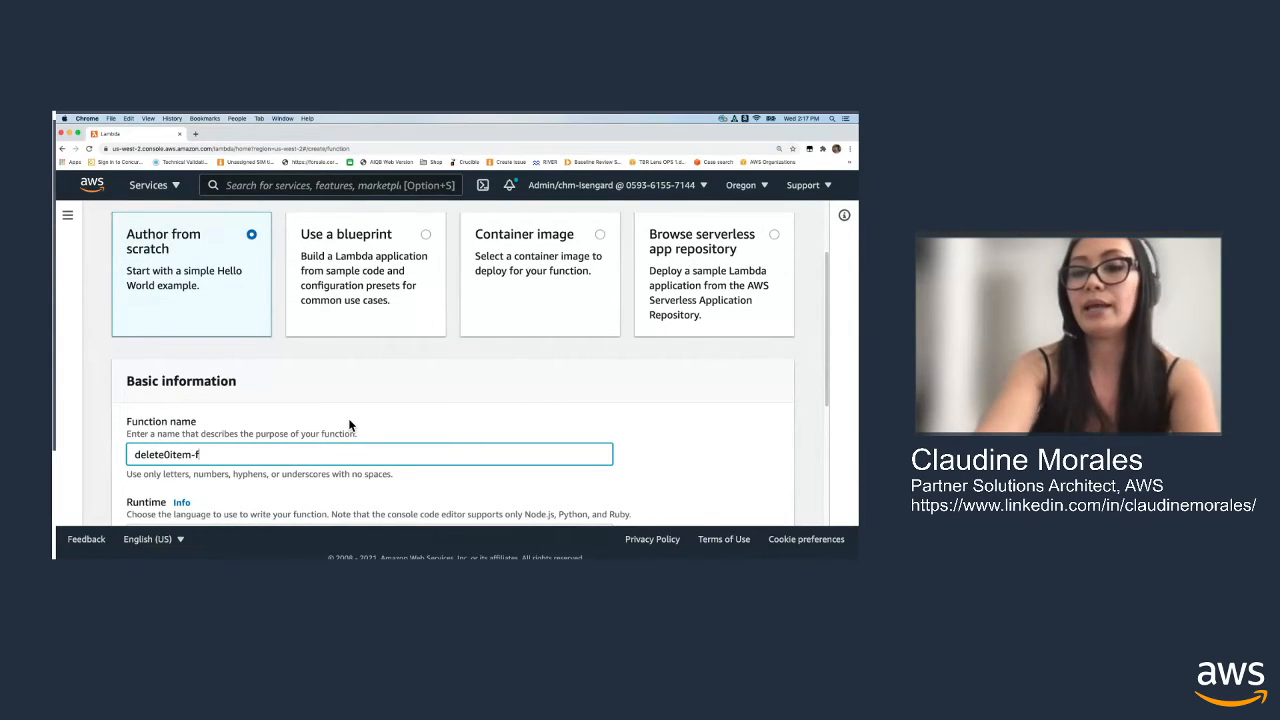
pyautogui.write('ro')
pyautogui.press('BackSpace')
pyautogui.press('BackSpace')
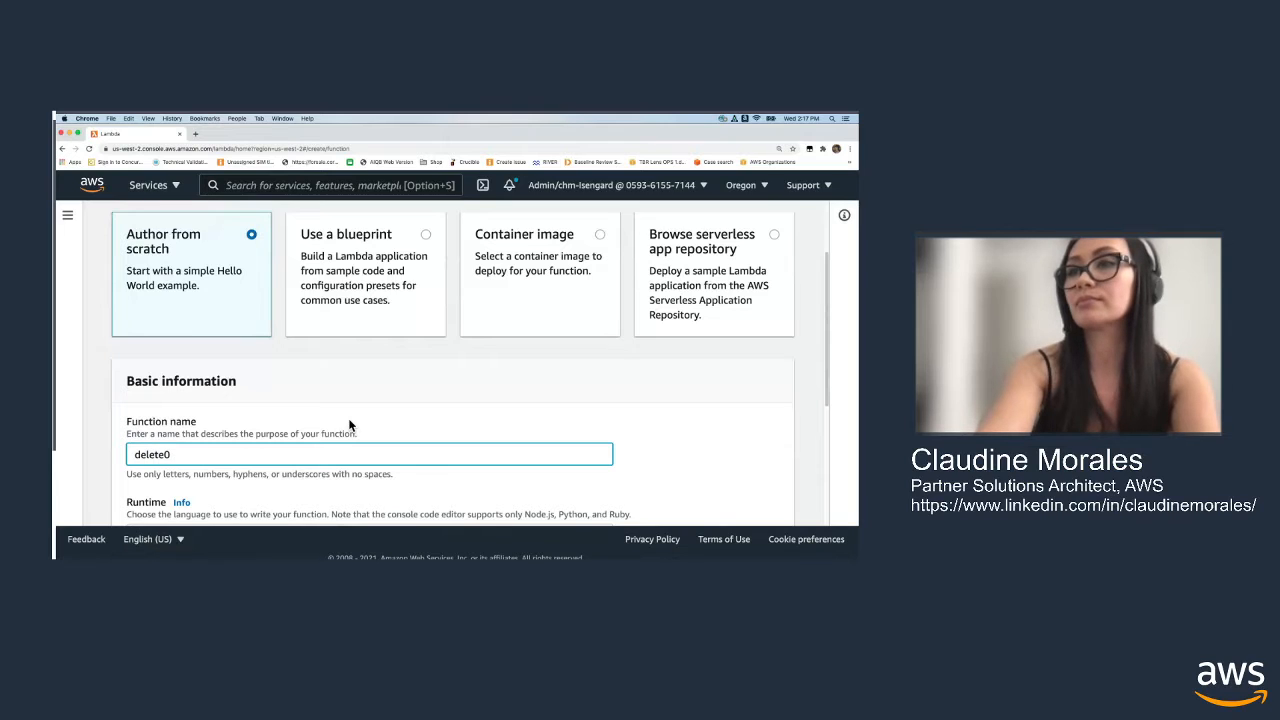
pyautogui.write('-item-from')
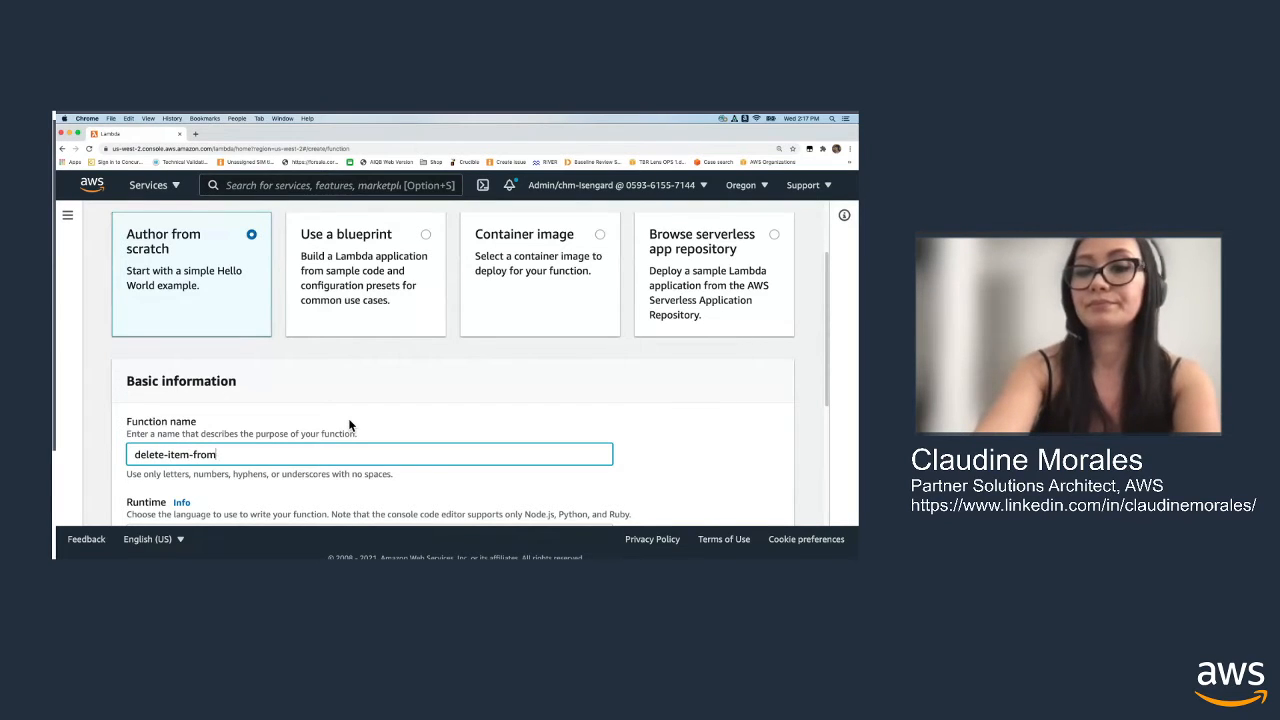
pyautogui.write('-sample-table')
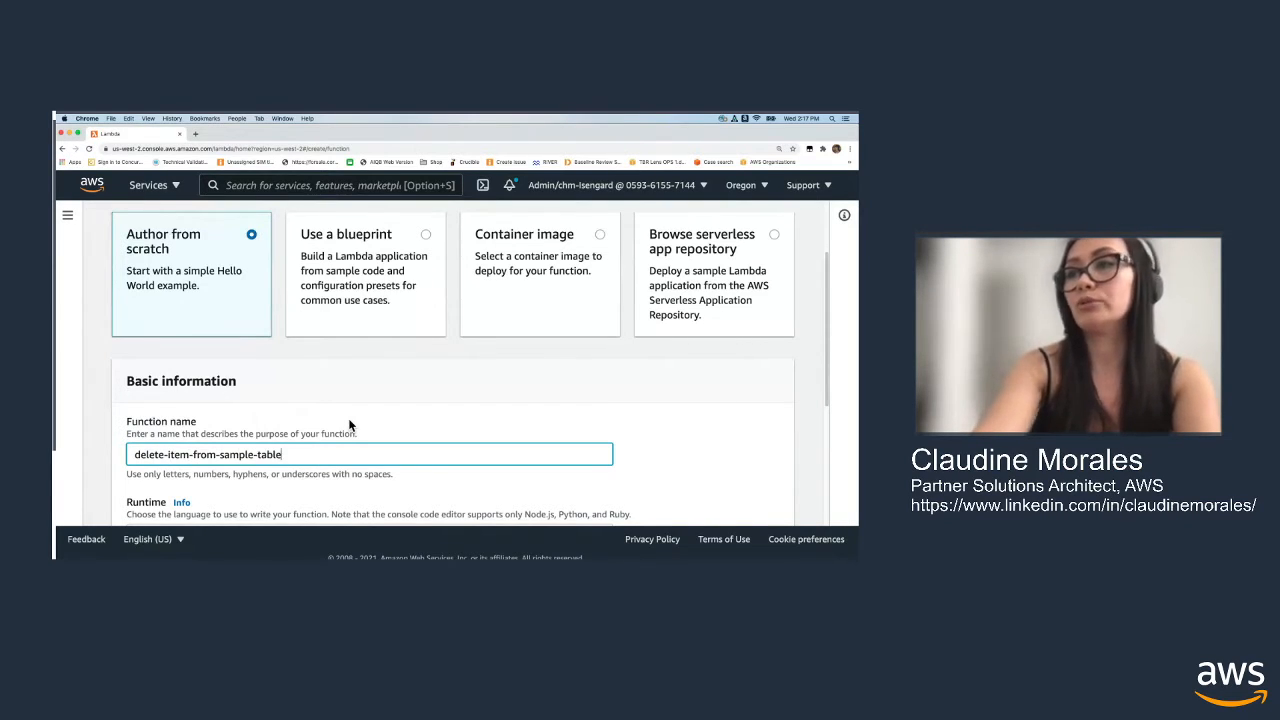
# Change the default execution role to a new role created from AWS policy templates
pyautogui.scroll(-2, 533, 403)
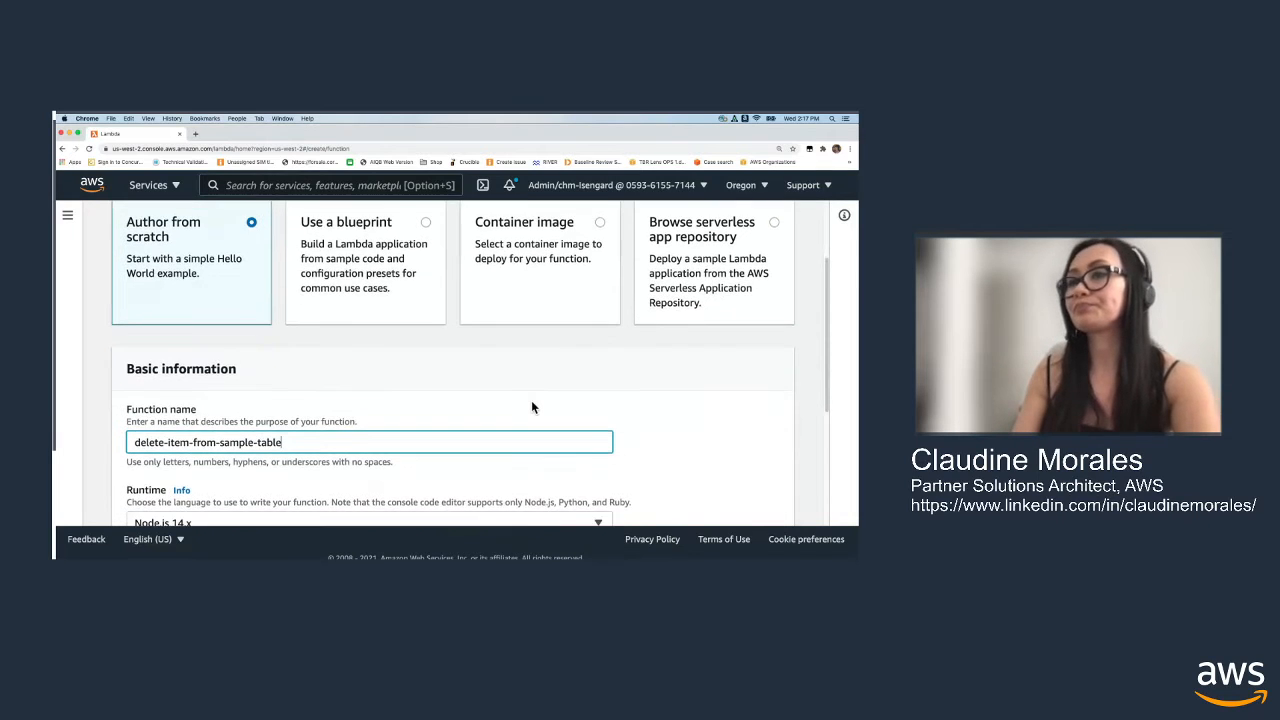
pyautogui.scroll(-3, 528, 403)
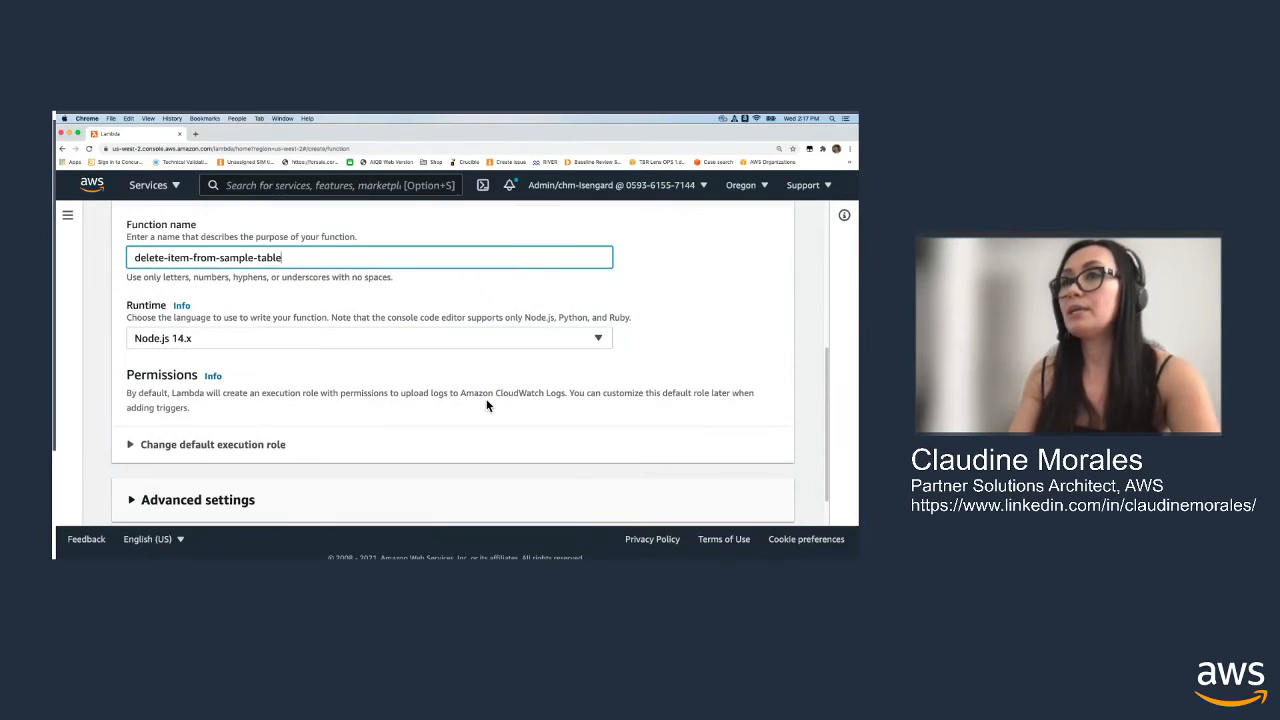
pyautogui.scroll(-2, 487, 402)
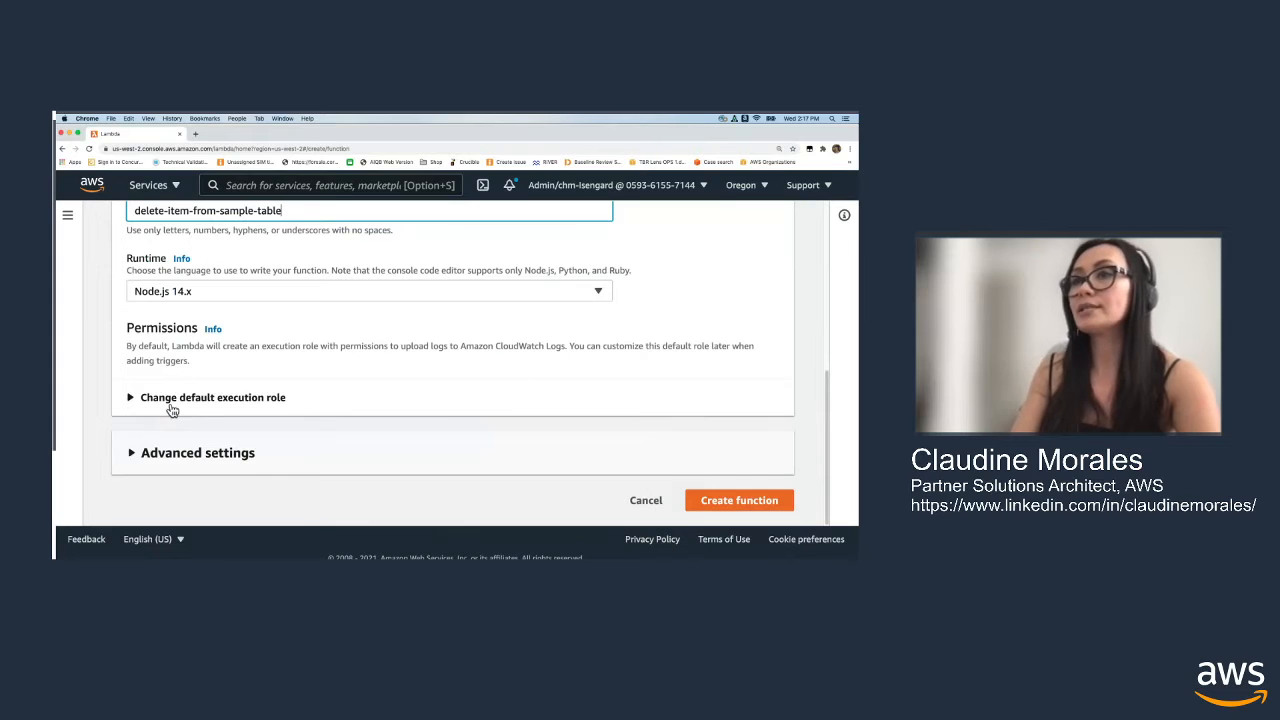
pyautogui.click(174, 405)
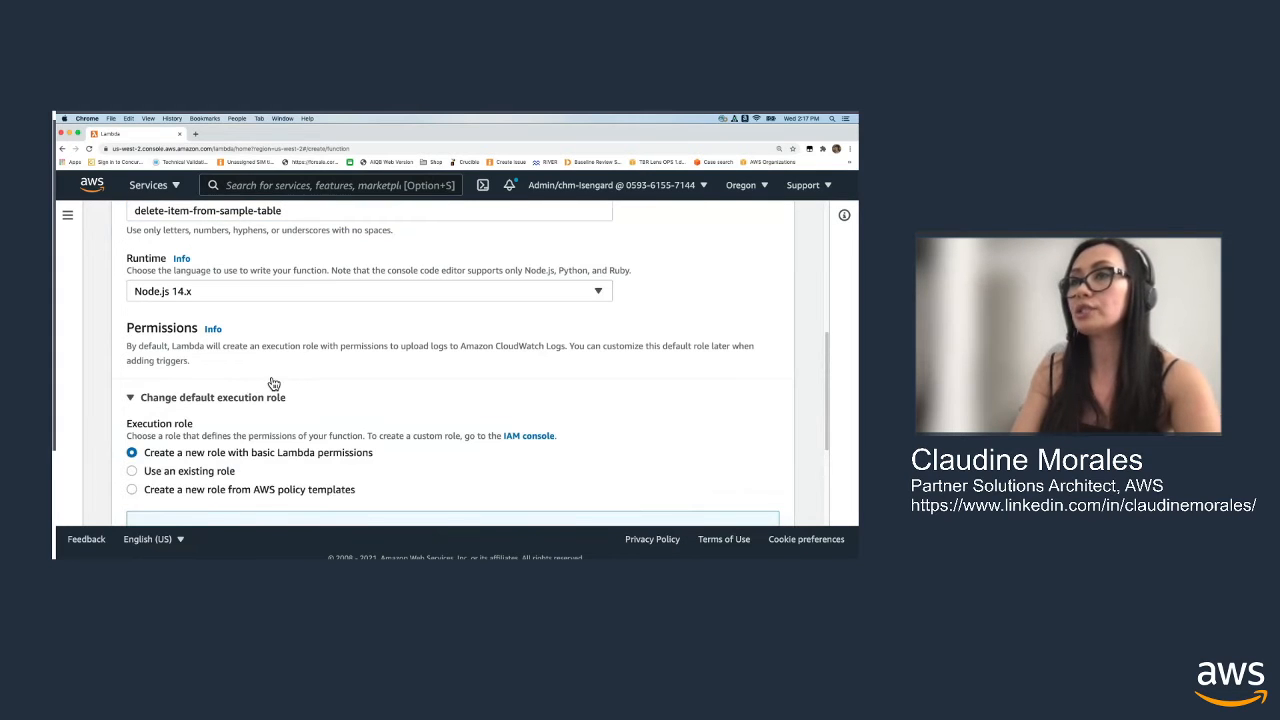
pyautogui.scroll(-2, 273, 384)
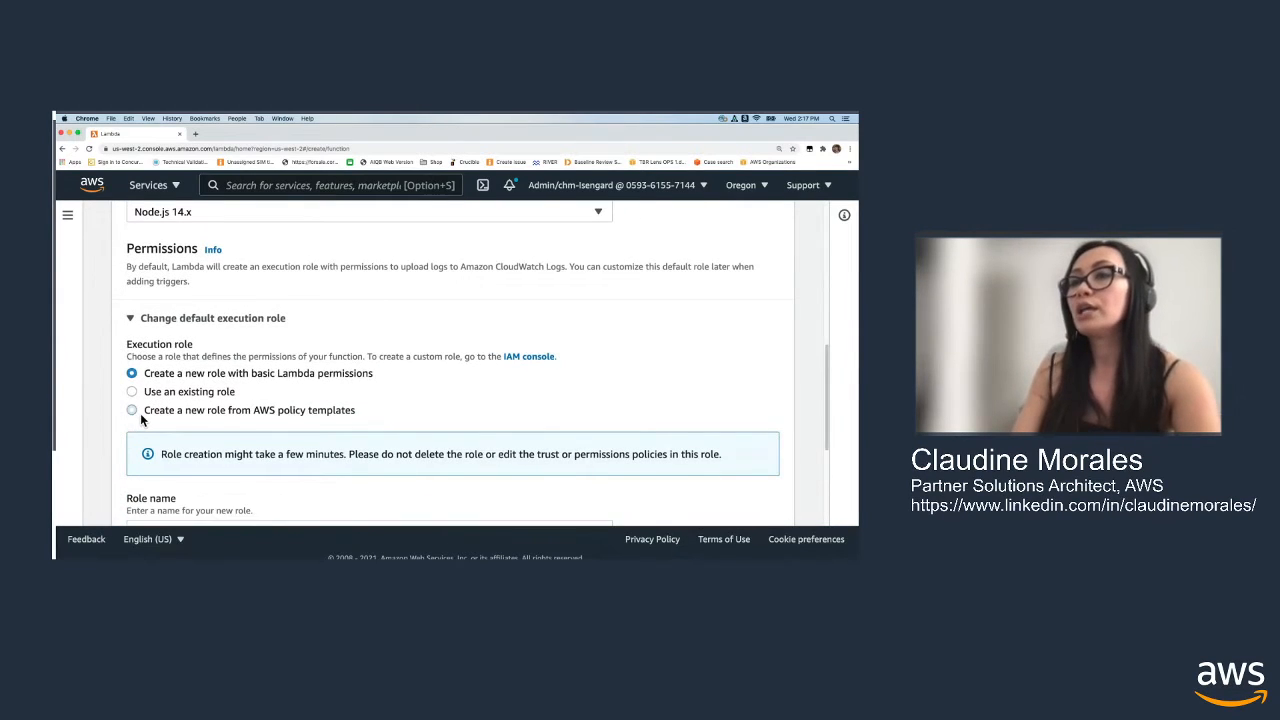
pyautogui.click(135, 410)
pyautogui.scroll(-2, 300, 412)
# Search the policy templates for "microser" and add Simple microservice permissions to the new role
pyautogui.click(240, 427)
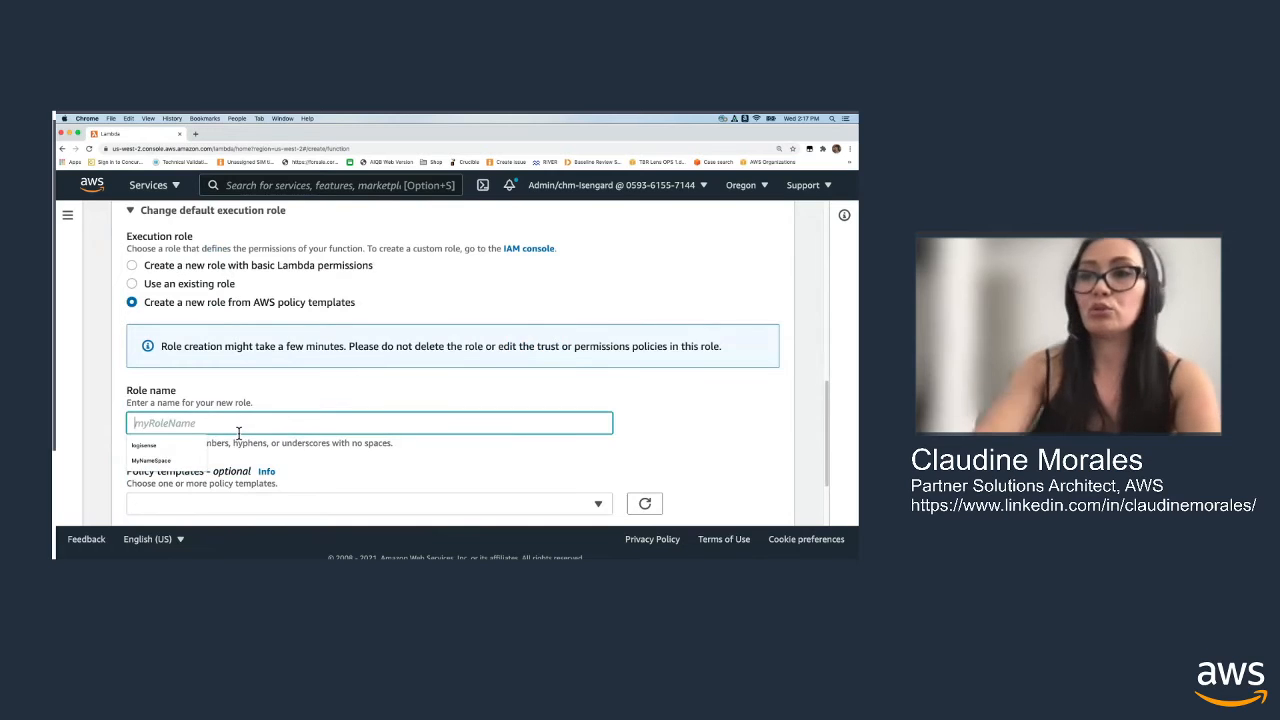
pyautogui.scroll(-1, 240, 497)
pyautogui.click(239, 497)
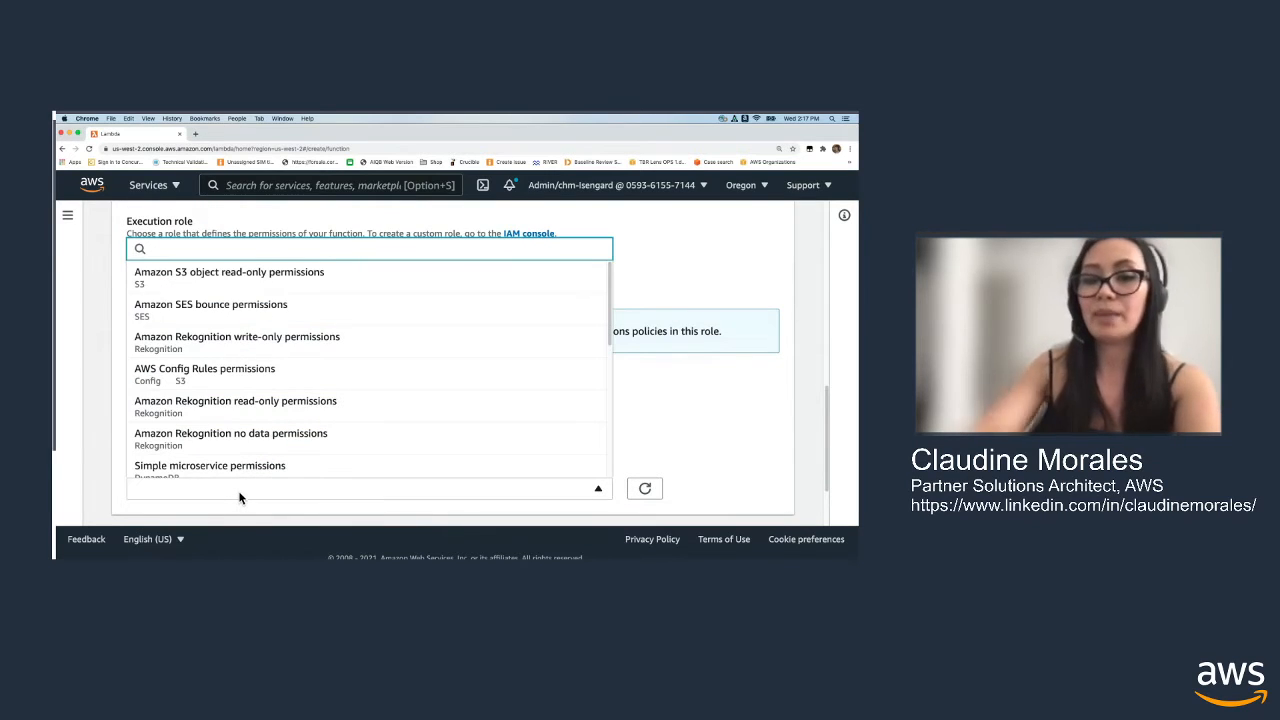
pyautogui.write('m,ic')
pyautogui.press('BackSpace')
pyautogui.write('icroser')
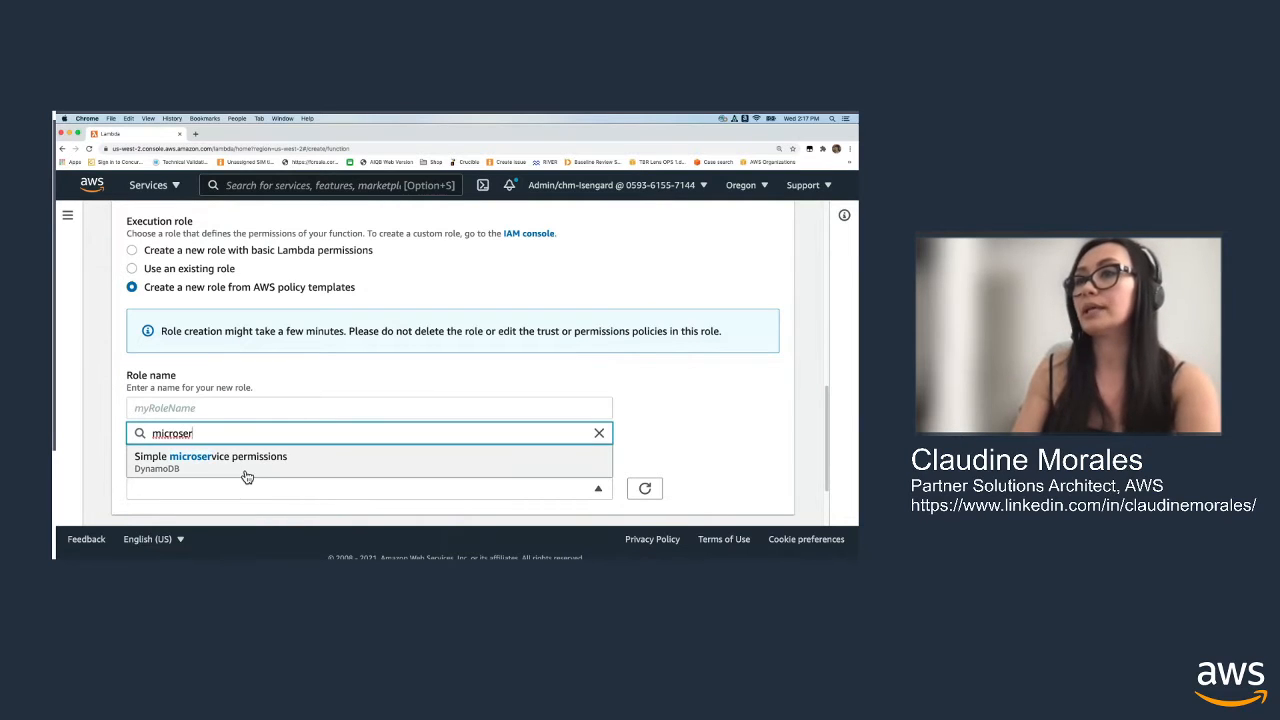
pyautogui.click(245, 462)
# Reuse the function name to name the role delete-item-from-sample-table-role, and create the function
pyautogui.click(208, 408)
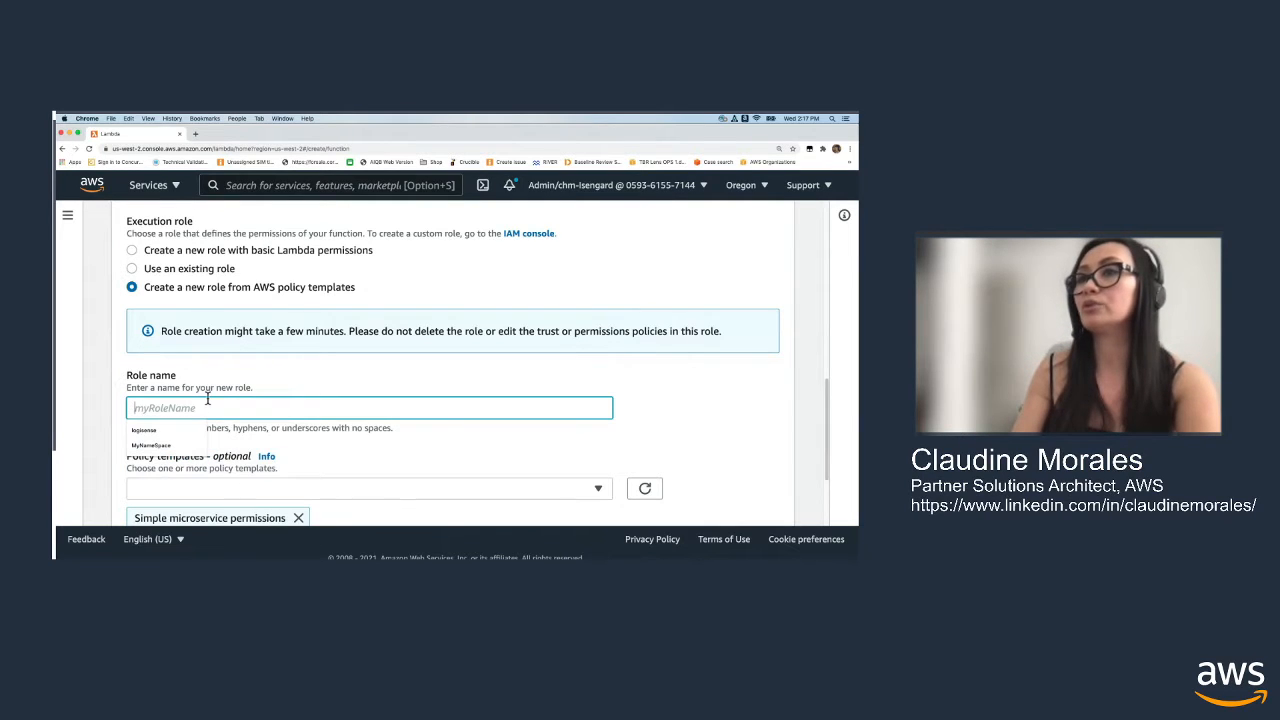
pyautogui.click(114, 427)
pyautogui.scroll(2, 244, 300)
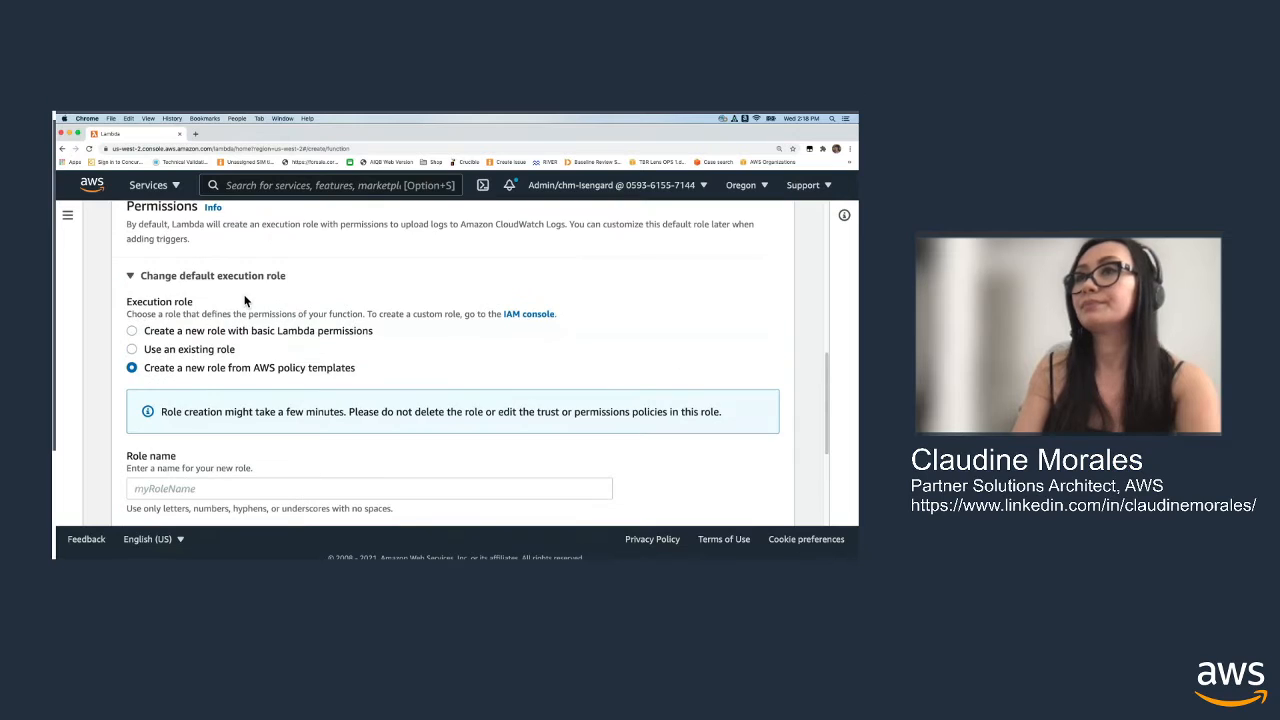
pyautogui.scroll(5, 254, 306)
pyautogui.tripleClick(283, 344)
pyautogui.press('super+c')
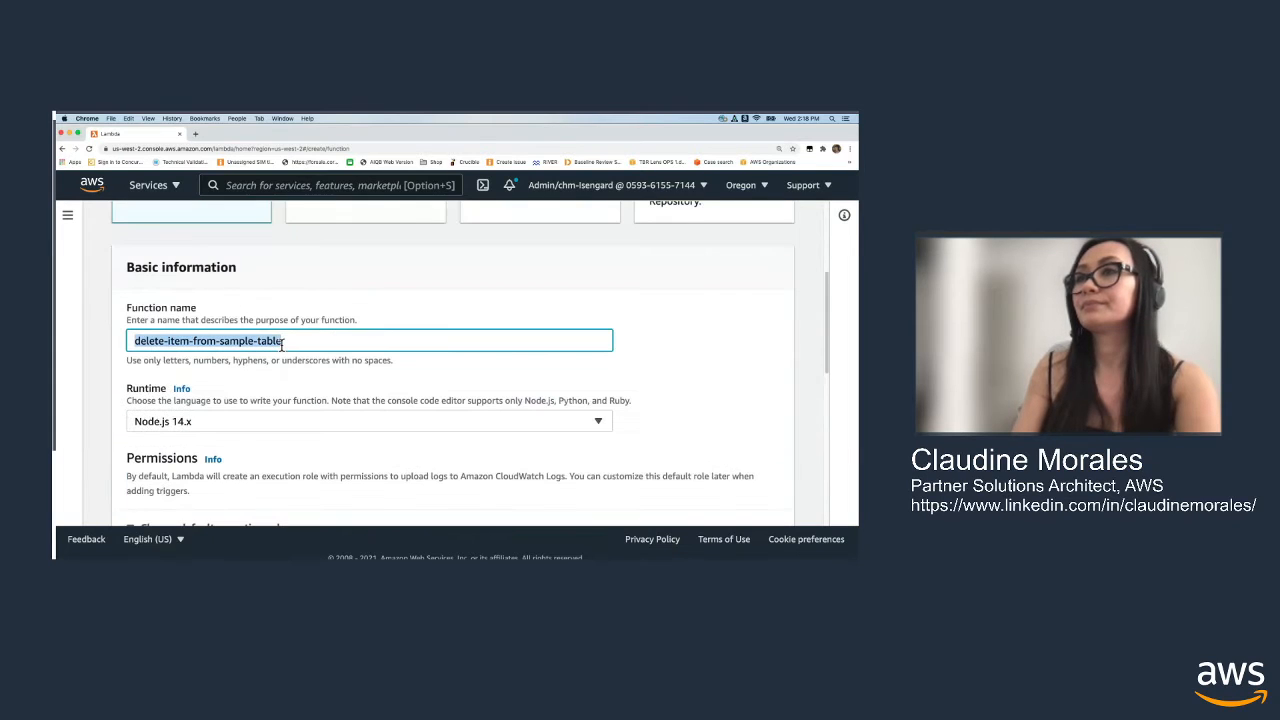
pyautogui.scroll(-8, 285, 347)
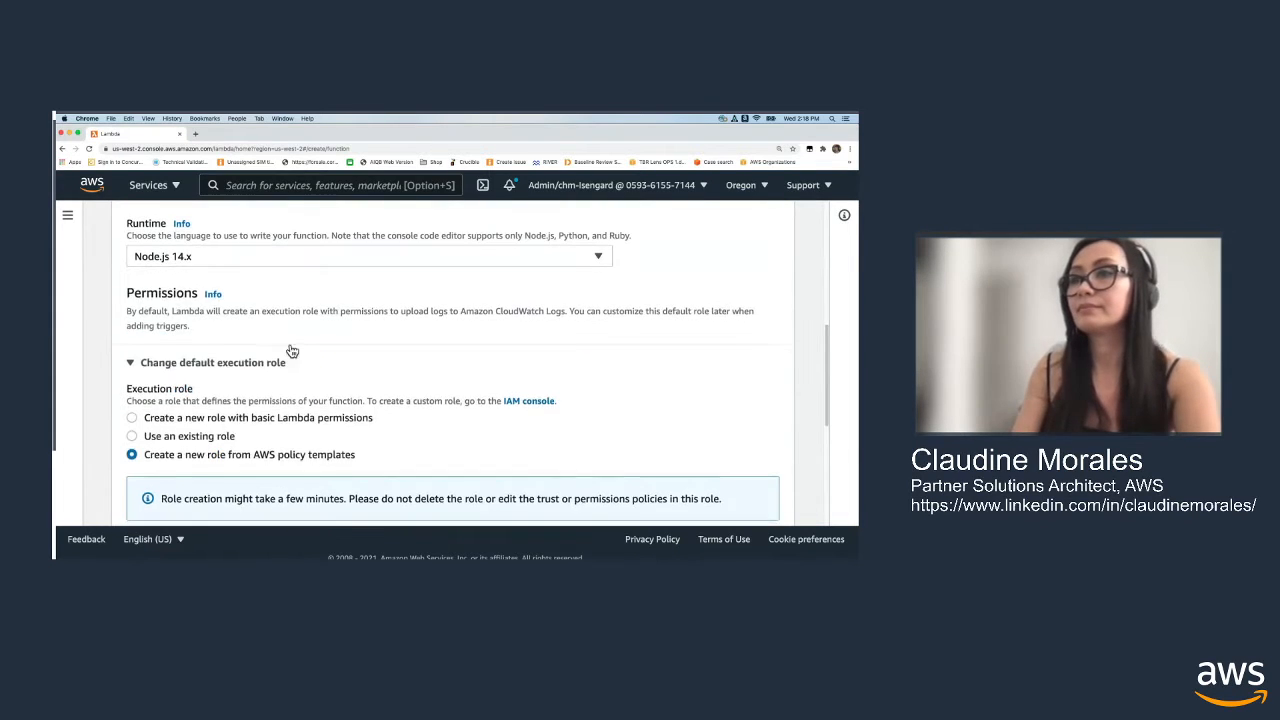
pyautogui.click(210, 375)
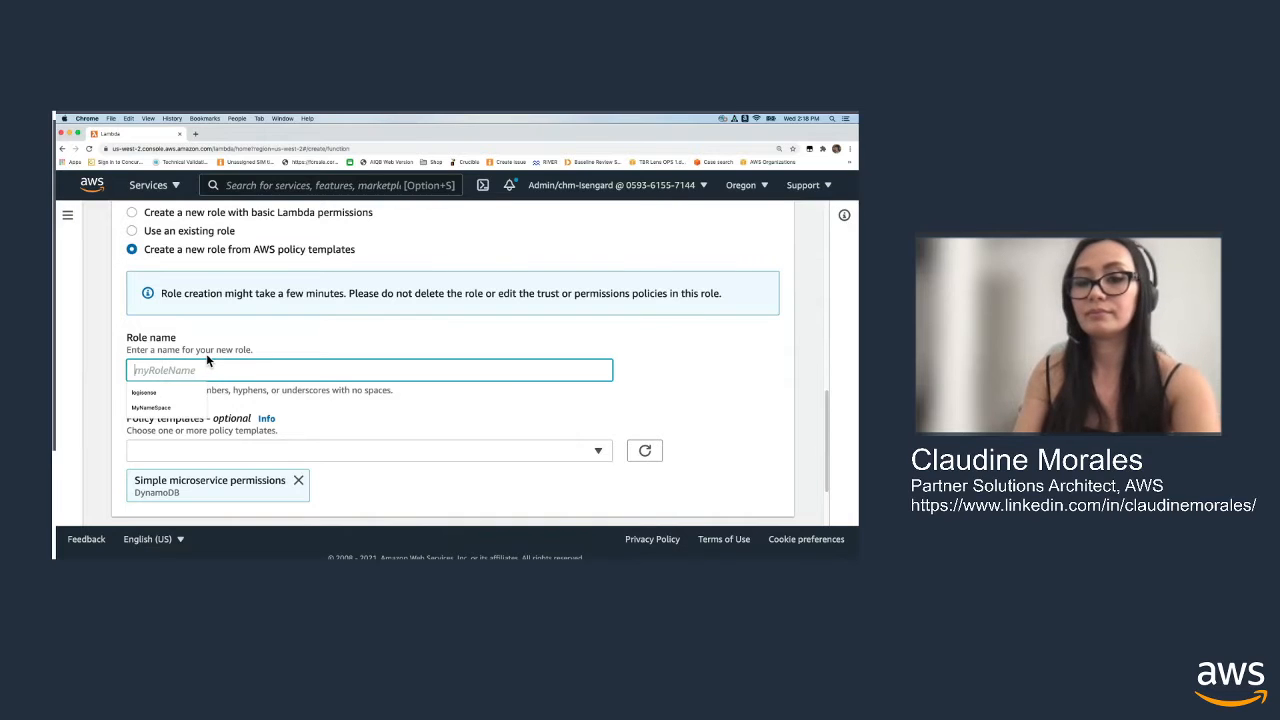
pyautogui.press('super+v')
pyautogui.write('-rol')
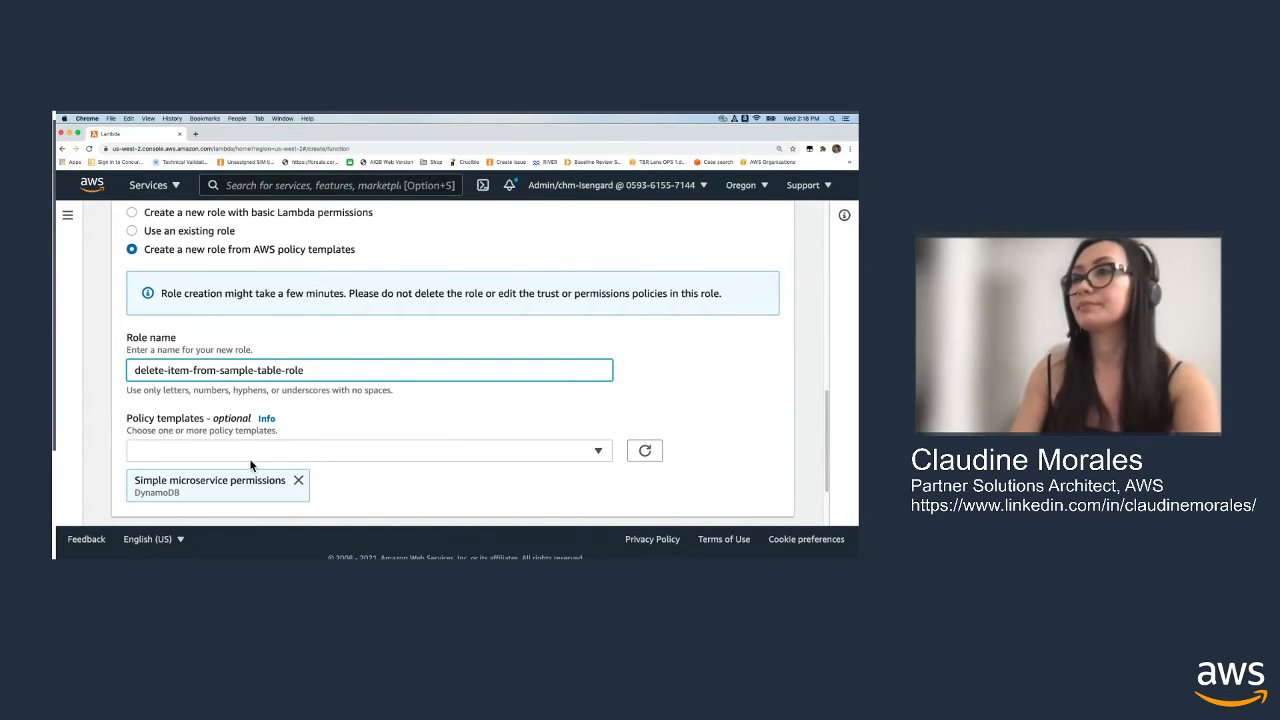
pyautogui.scroll(-2, 625, 380)
pyautogui.click(729, 490)
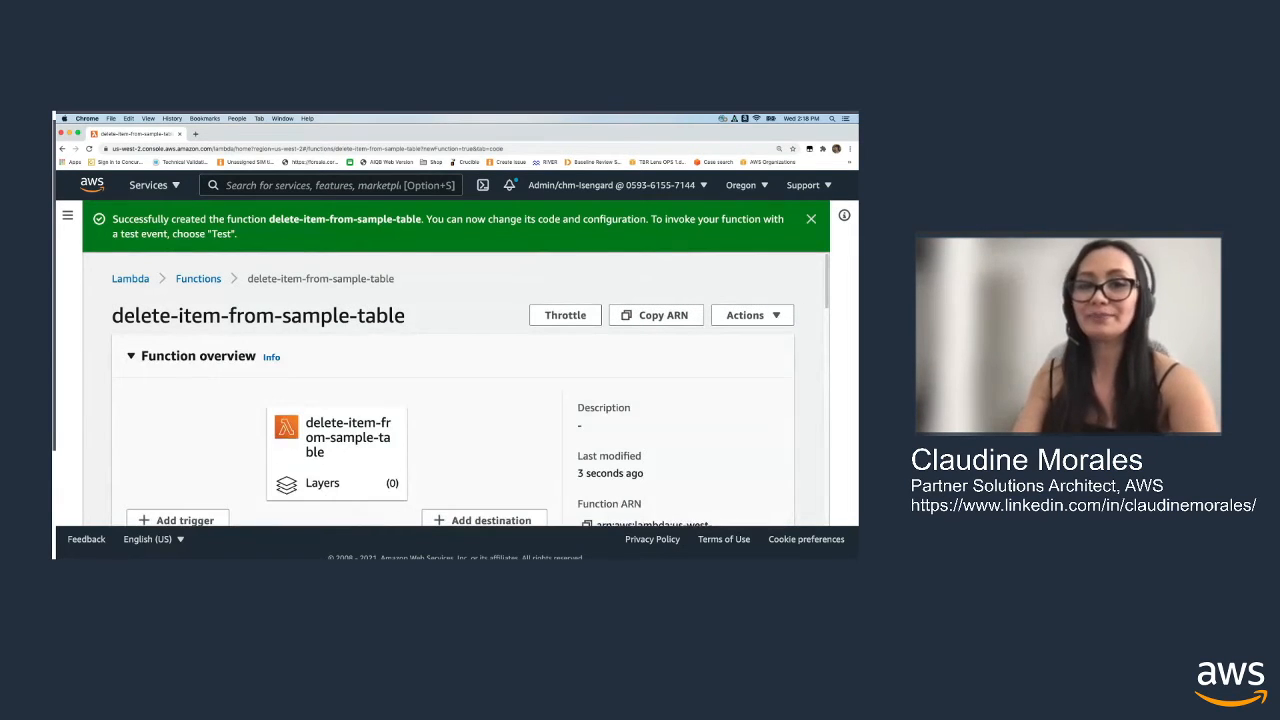
# Clear the default code from index.js in the new function's code source
pyautogui.scroll(-10, 550, 302)
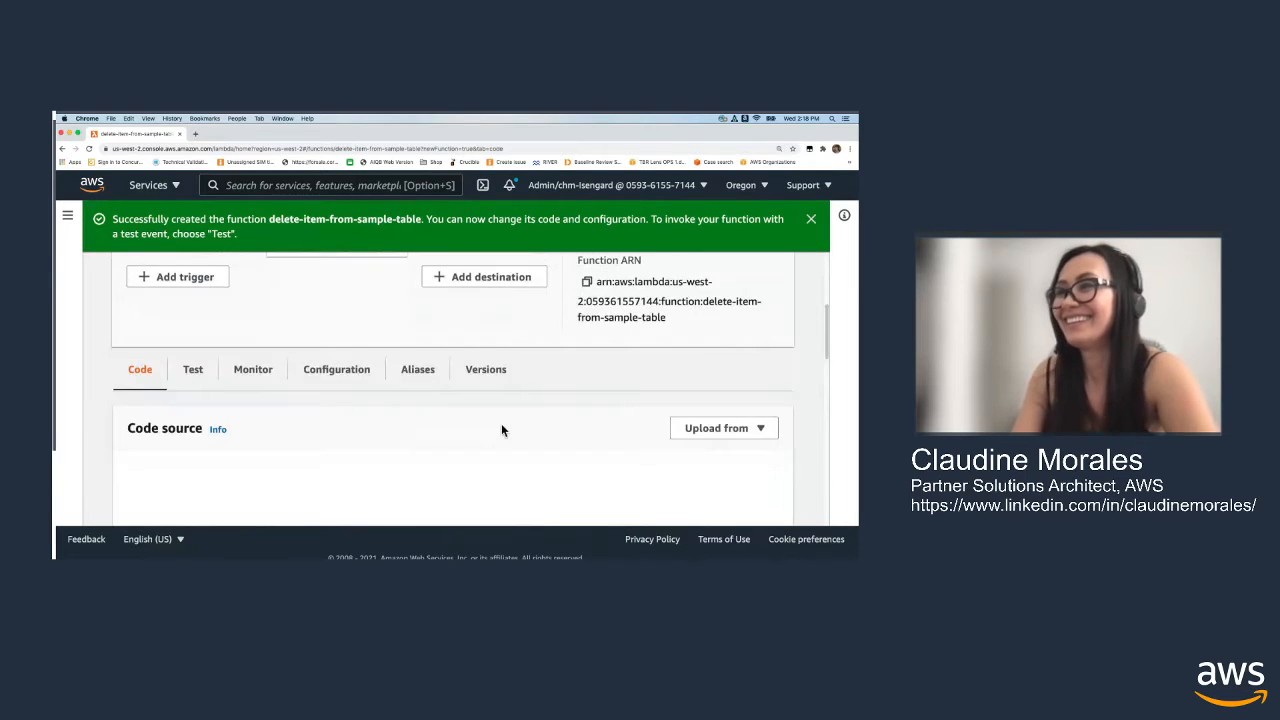
pyautogui.click(218, 354)
pyautogui.moveTo(384, 436); pyautogui.dragTo(284, 290)
pyautogui.press('BackSpace')
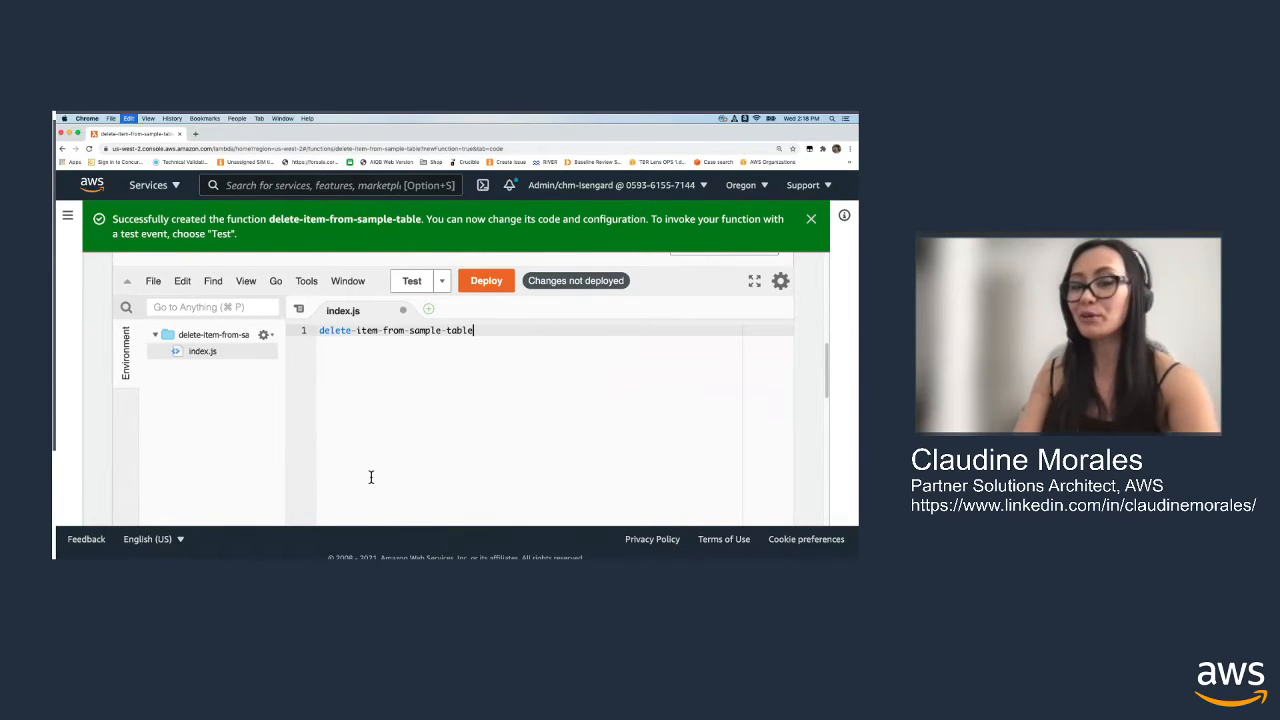
pyautogui.press('super+v')
pyautogui.press('super+a')
pyautogui.press('BackSpace')
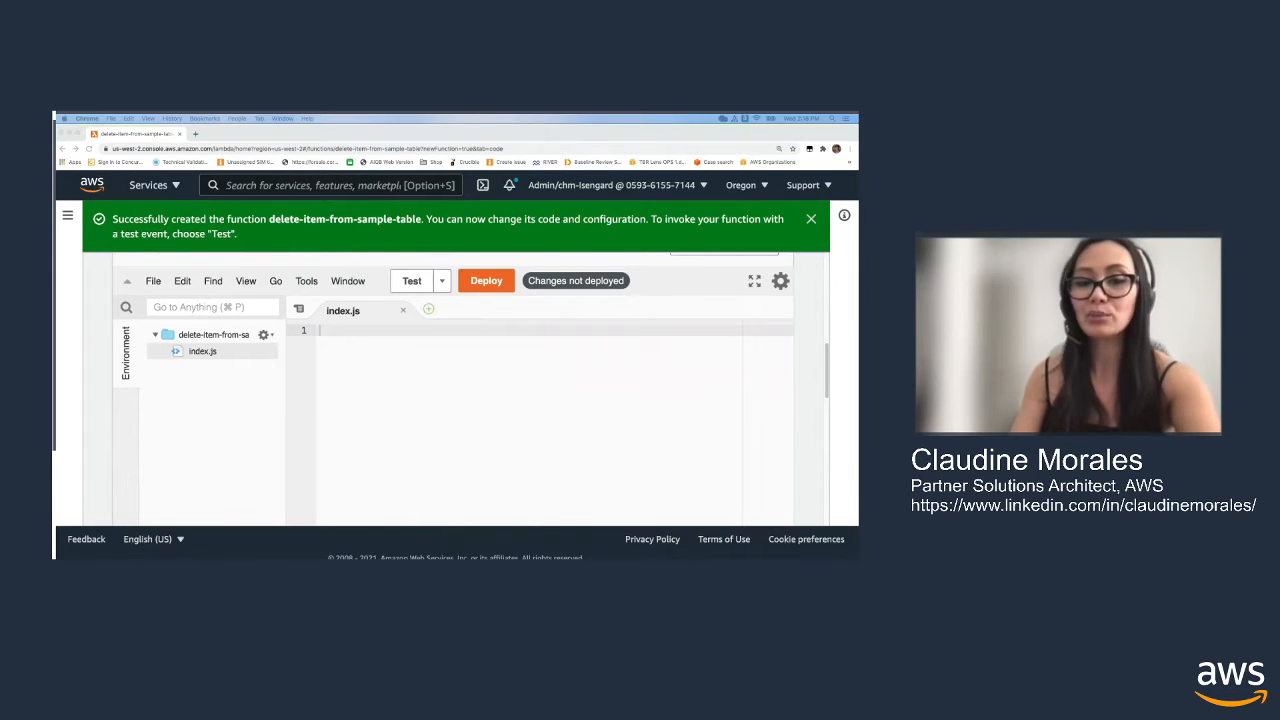
# Paste the copied handler code for "DELETE /items/{id}" on sample-table into index.js and review it through to the end
pyautogui.click(427, 441)
pyautogui.press('super+v')
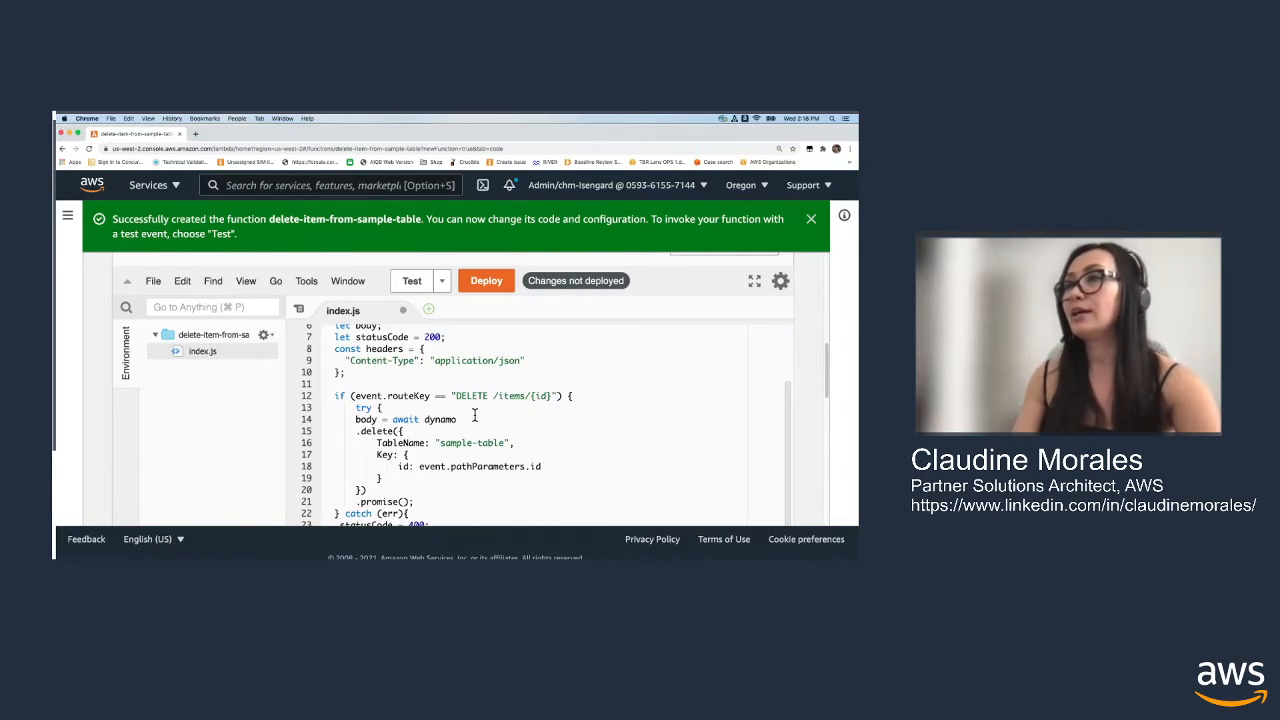
pyautogui.scroll(3, 475, 415)
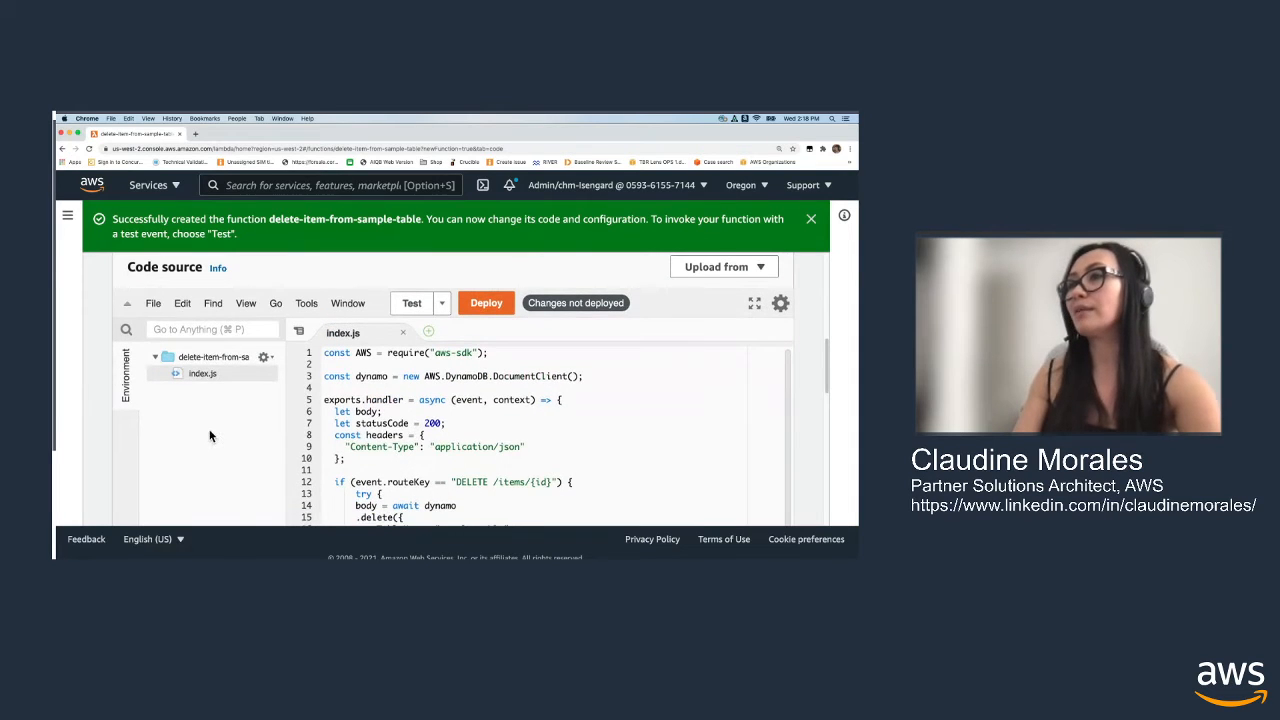
pyautogui.scroll(-3, 209, 432)
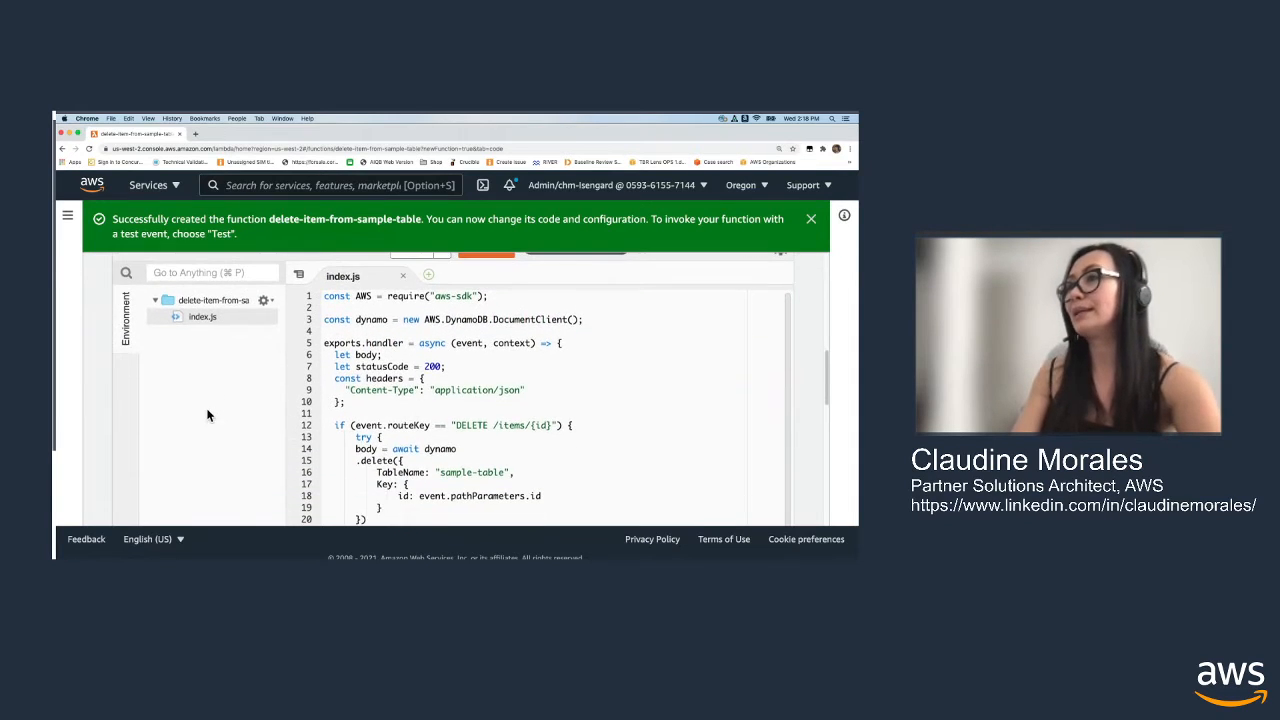
pyautogui.scroll(-2, 208, 415)
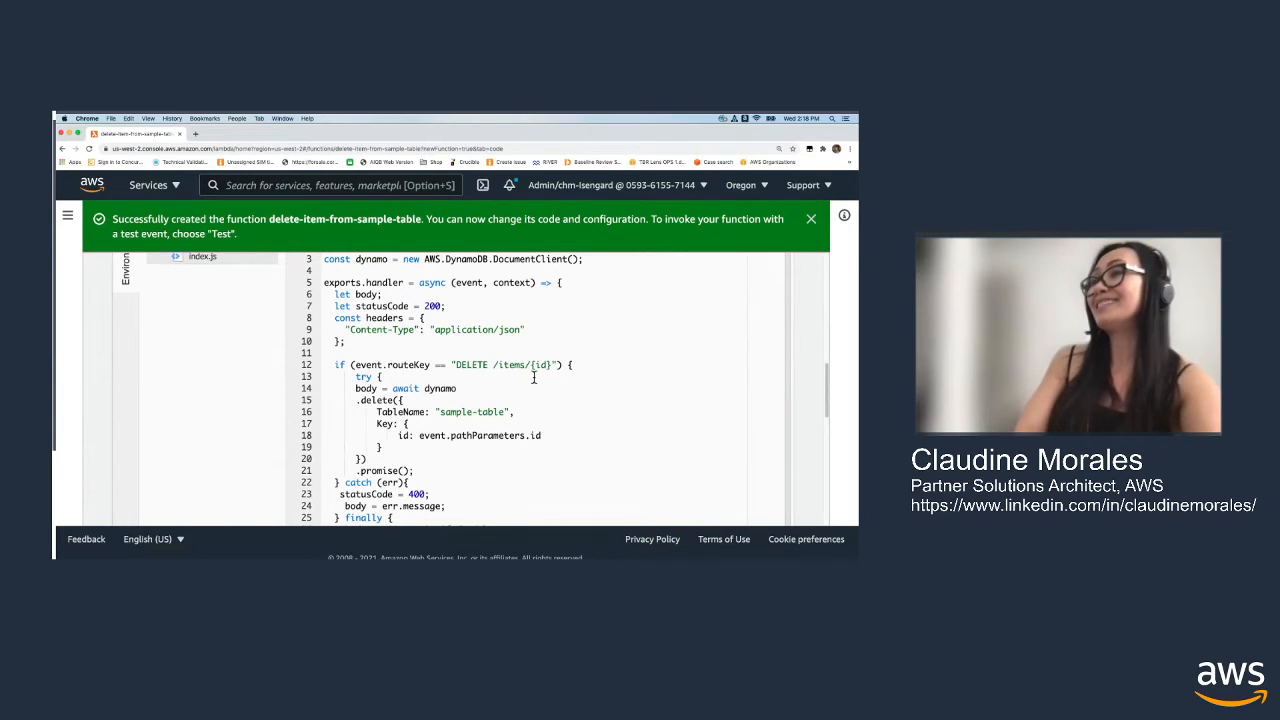
pyautogui.scroll(-3, 475, 418)
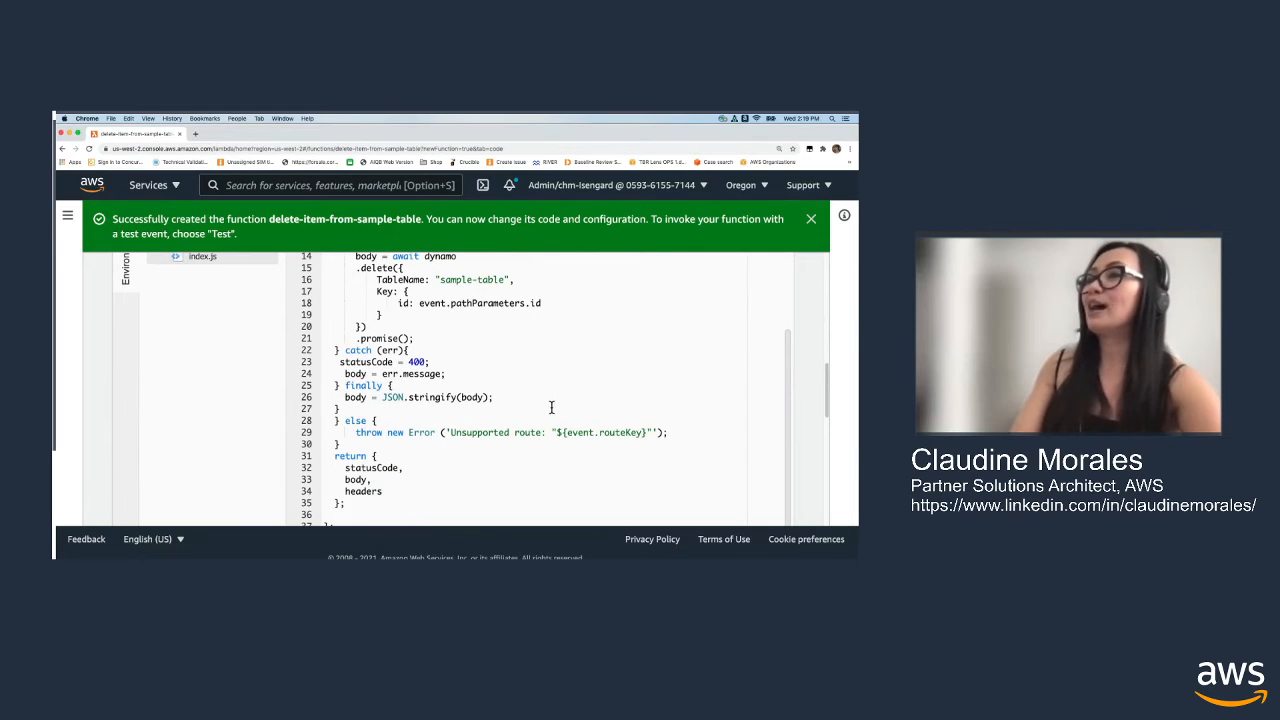
pyautogui.scroll(-5, 557, 408)
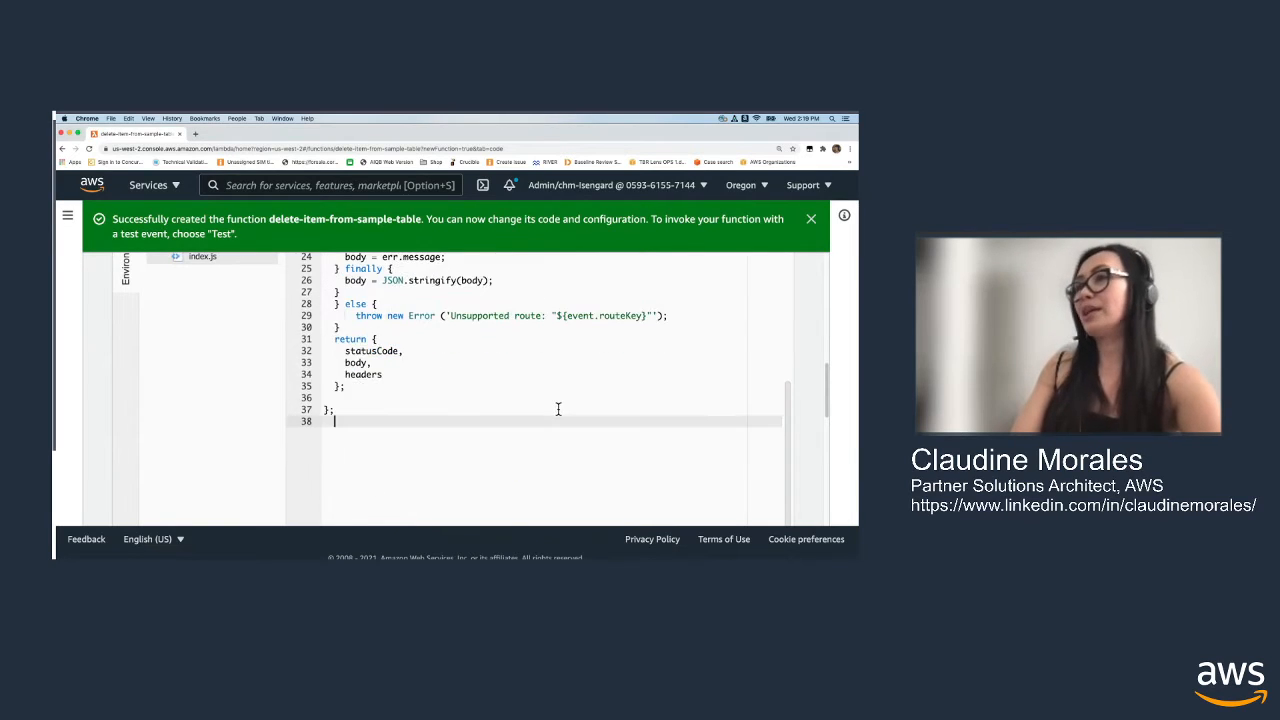
# Deploy the updated index.js code of the delete-item-from-sample-table function
pyautogui.scroll(-2, 793, 453)
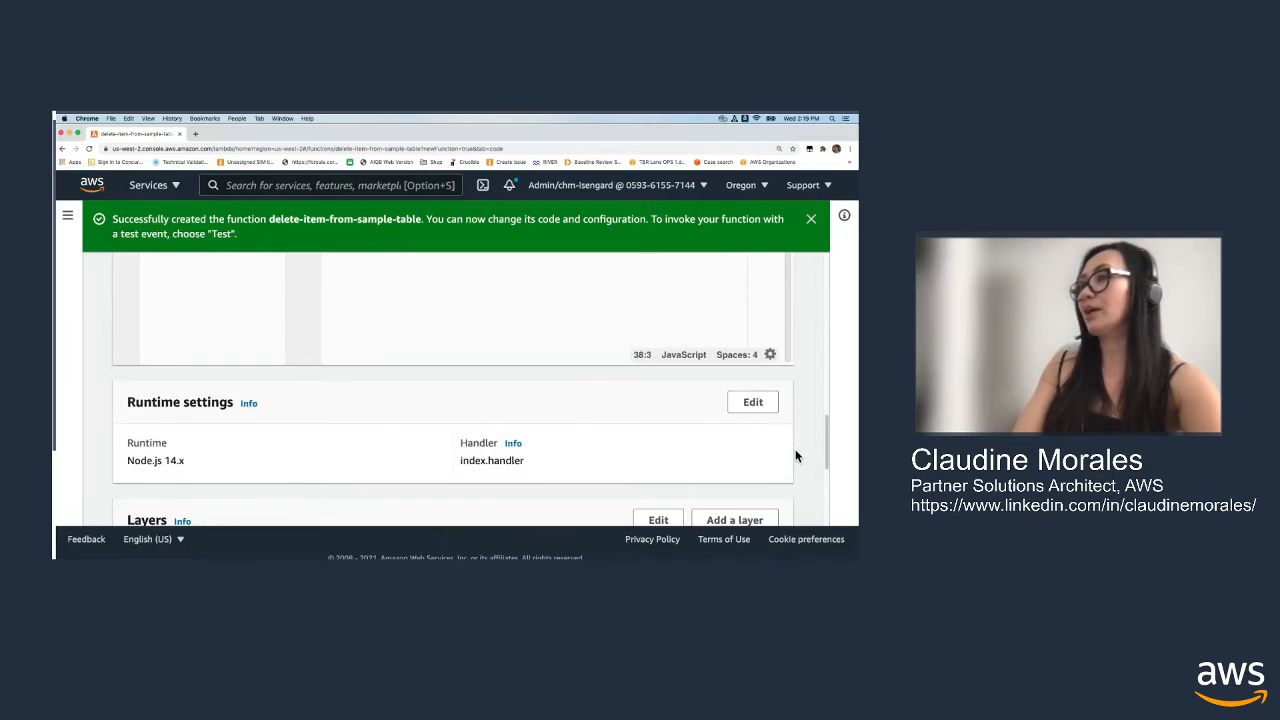
pyautogui.scroll(-4, 793, 453)
pyautogui.scroll(10, 795, 450)
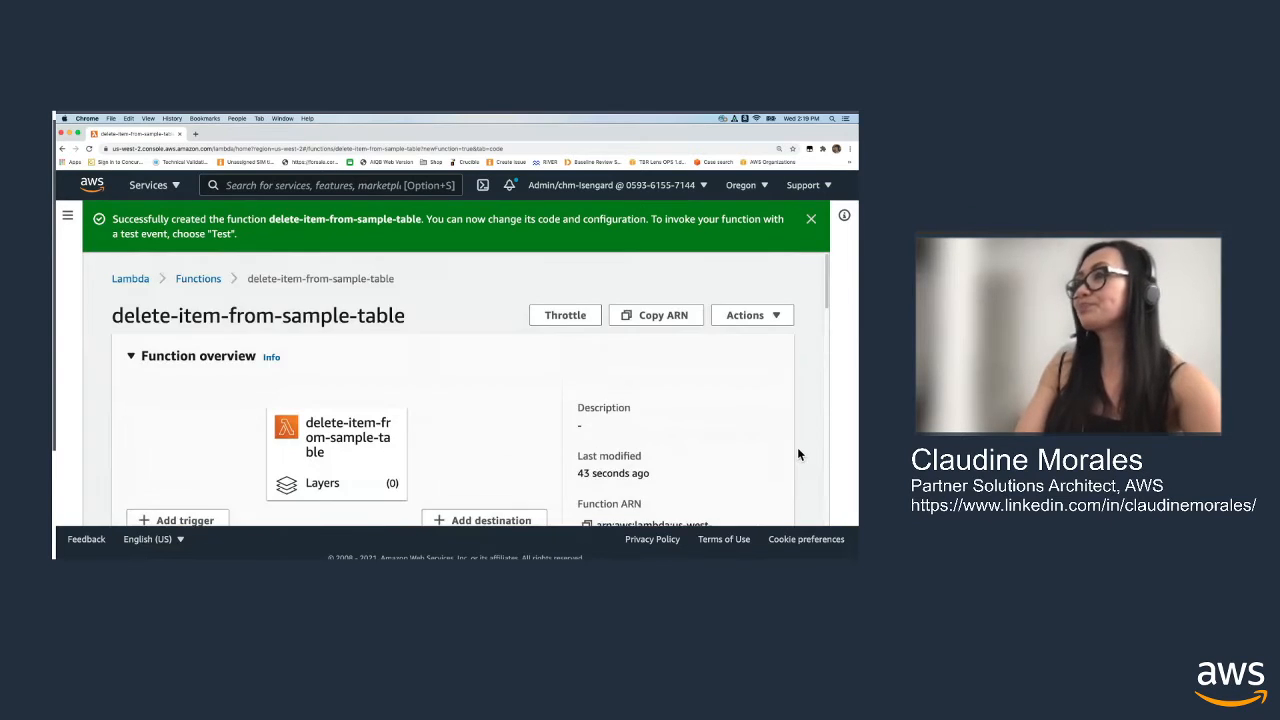
pyautogui.scroll(-3, 793, 430)
pyautogui.click(486, 420)
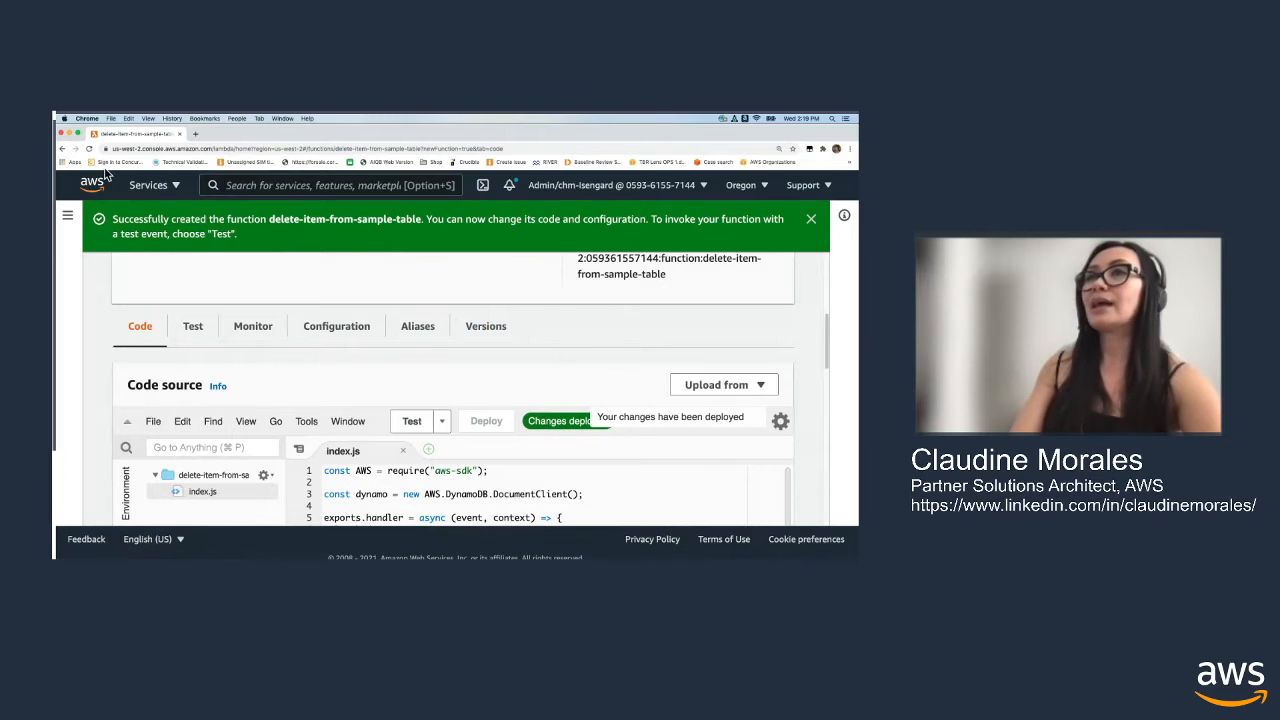
# Switch to API Gateway and open the routes of sample-crud-api
pyautogui.click(178, 195)
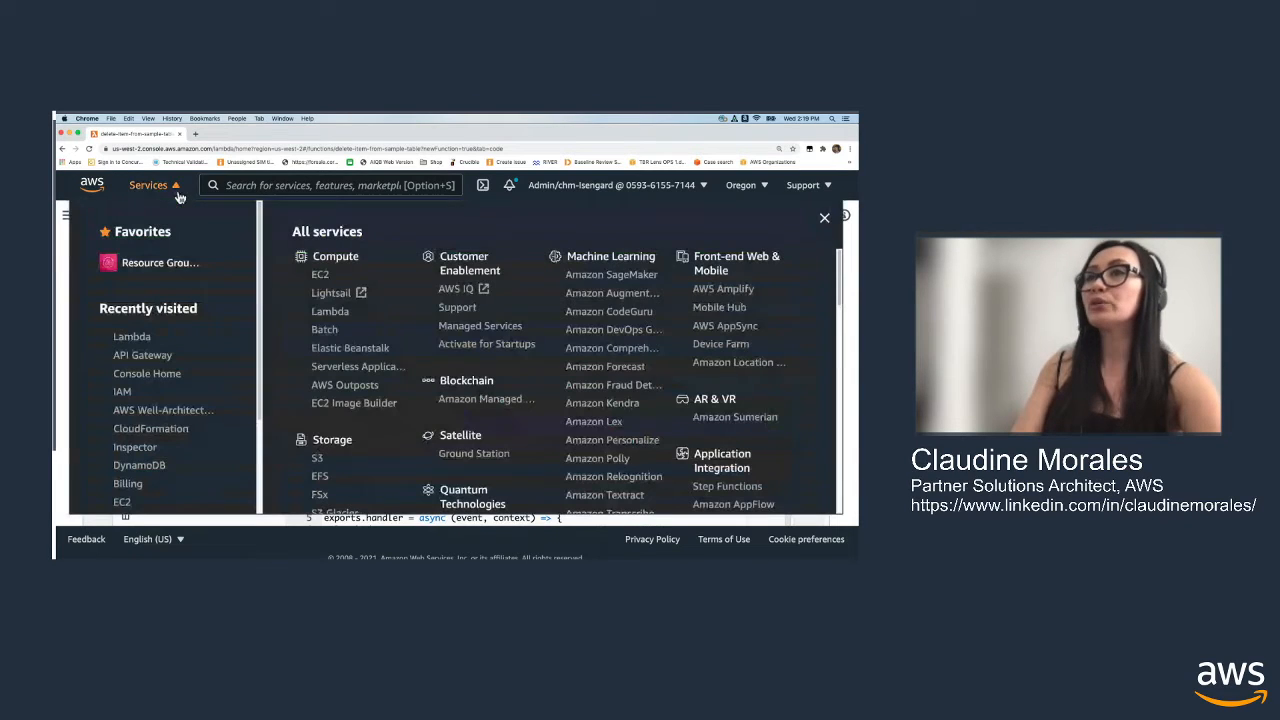
pyautogui.click(158, 357)
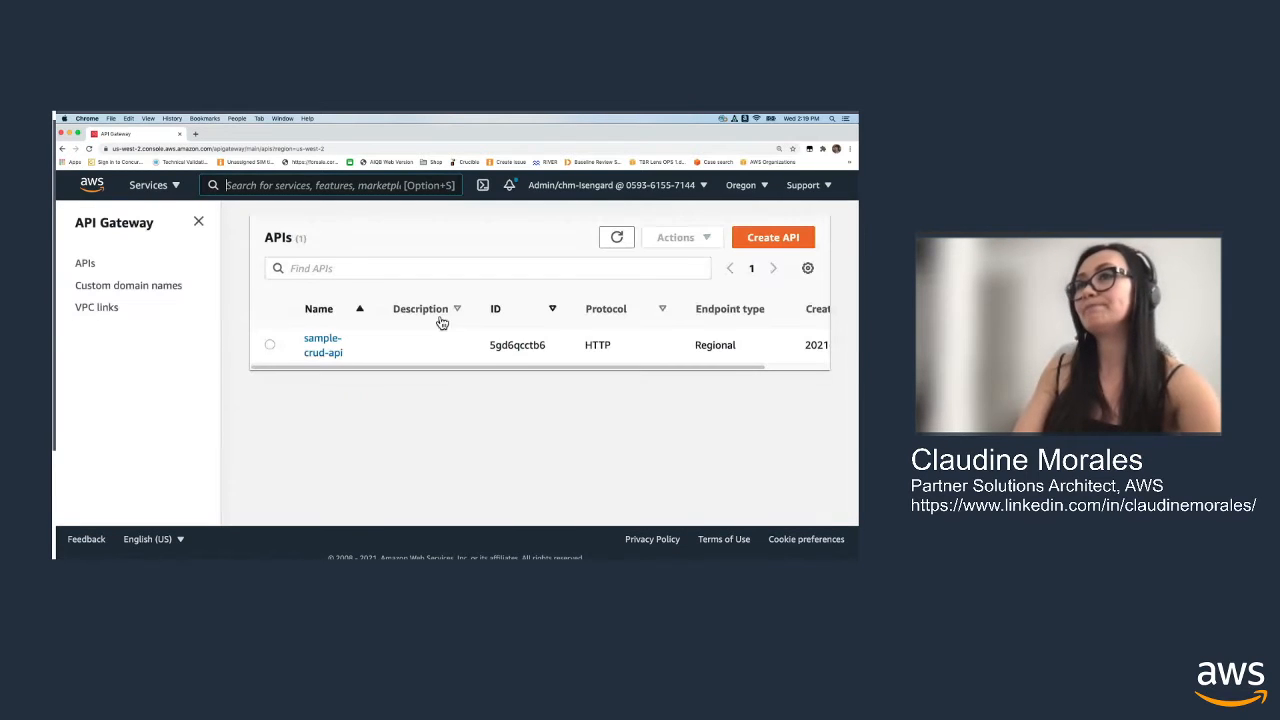
pyautogui.click(330, 343)
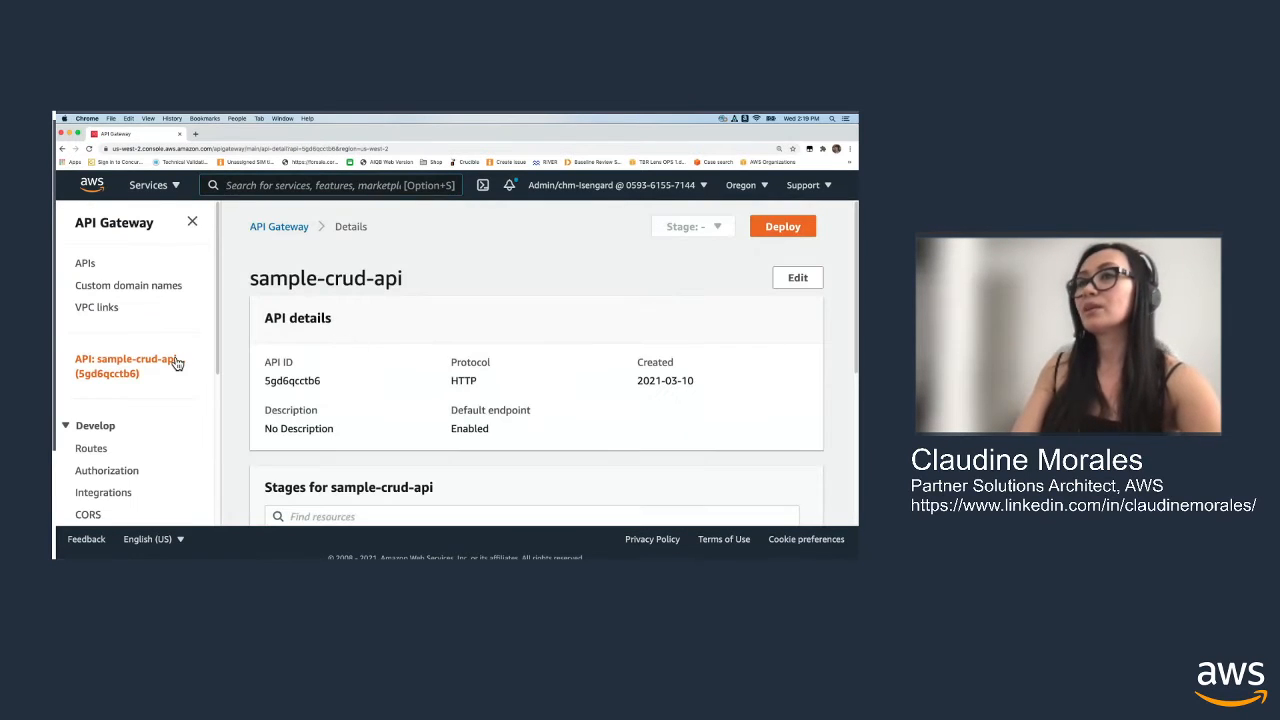
pyautogui.scroll(-1, 170, 362)
pyautogui.click(91, 428)
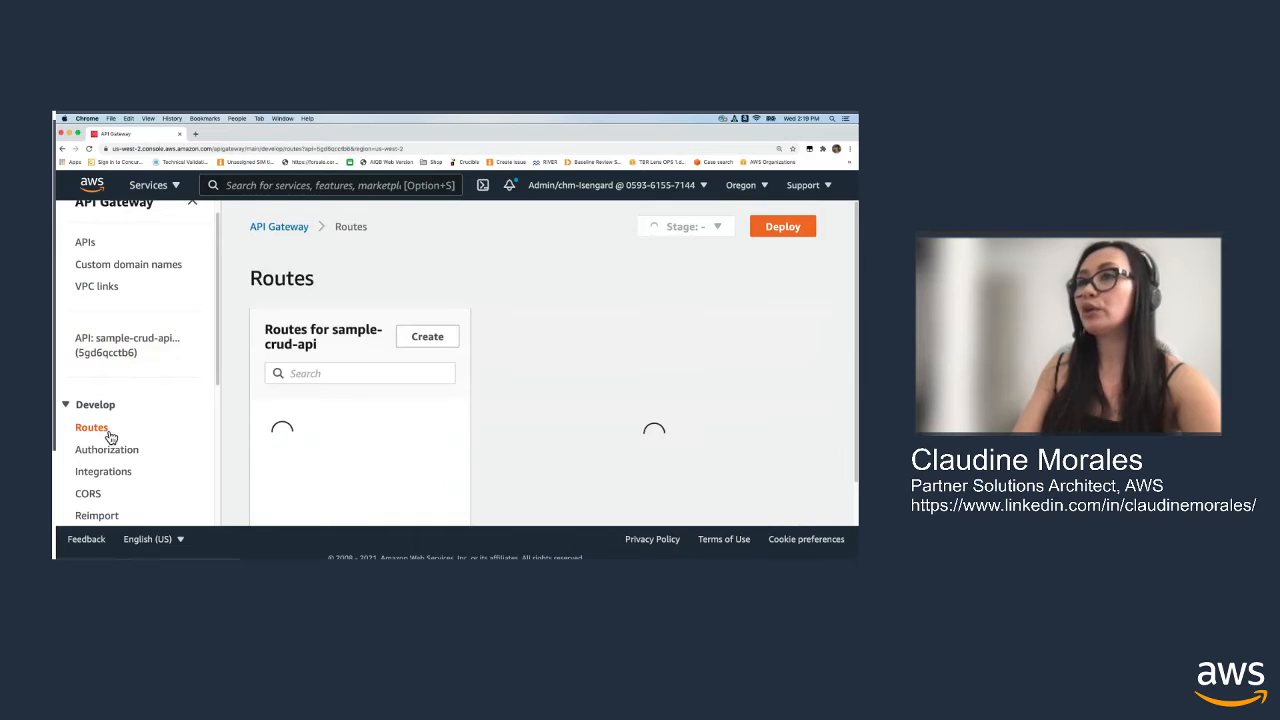
# Create a route with the DELETE method and the path /items/{id}
pyautogui.click(445, 350)
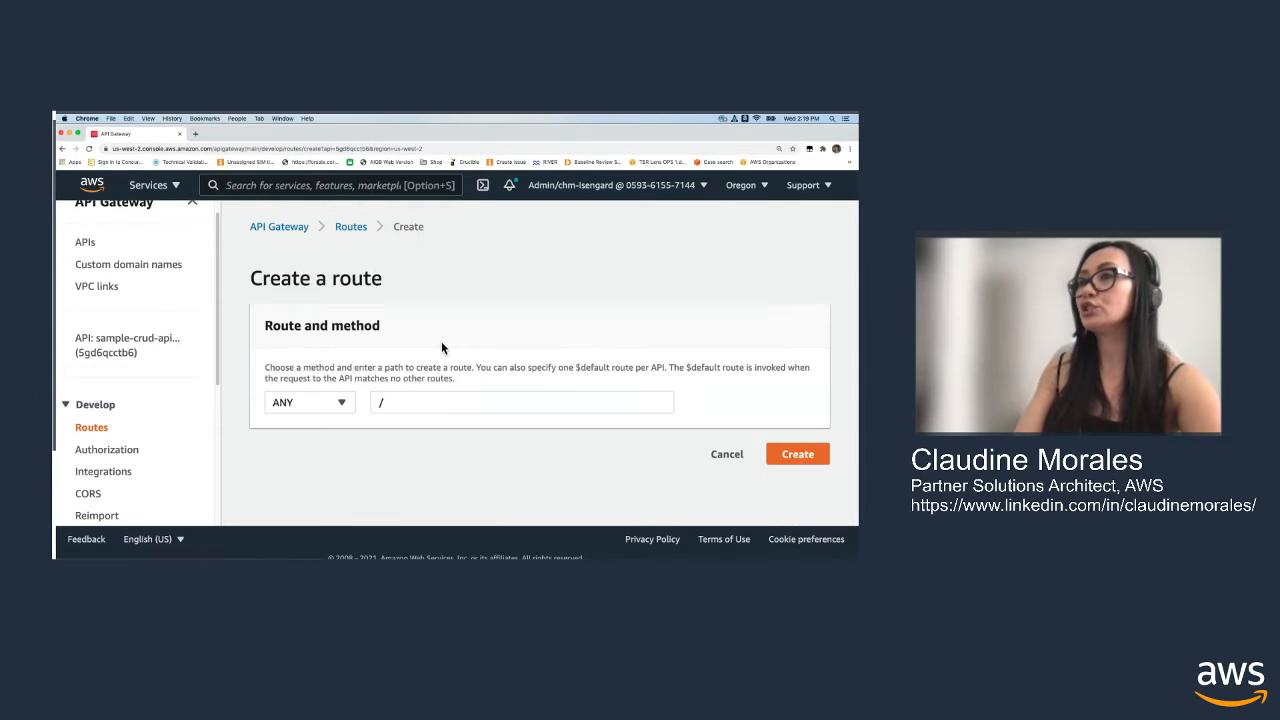
pyautogui.click(342, 403)
pyautogui.click(337, 385)
pyautogui.click(434, 400)
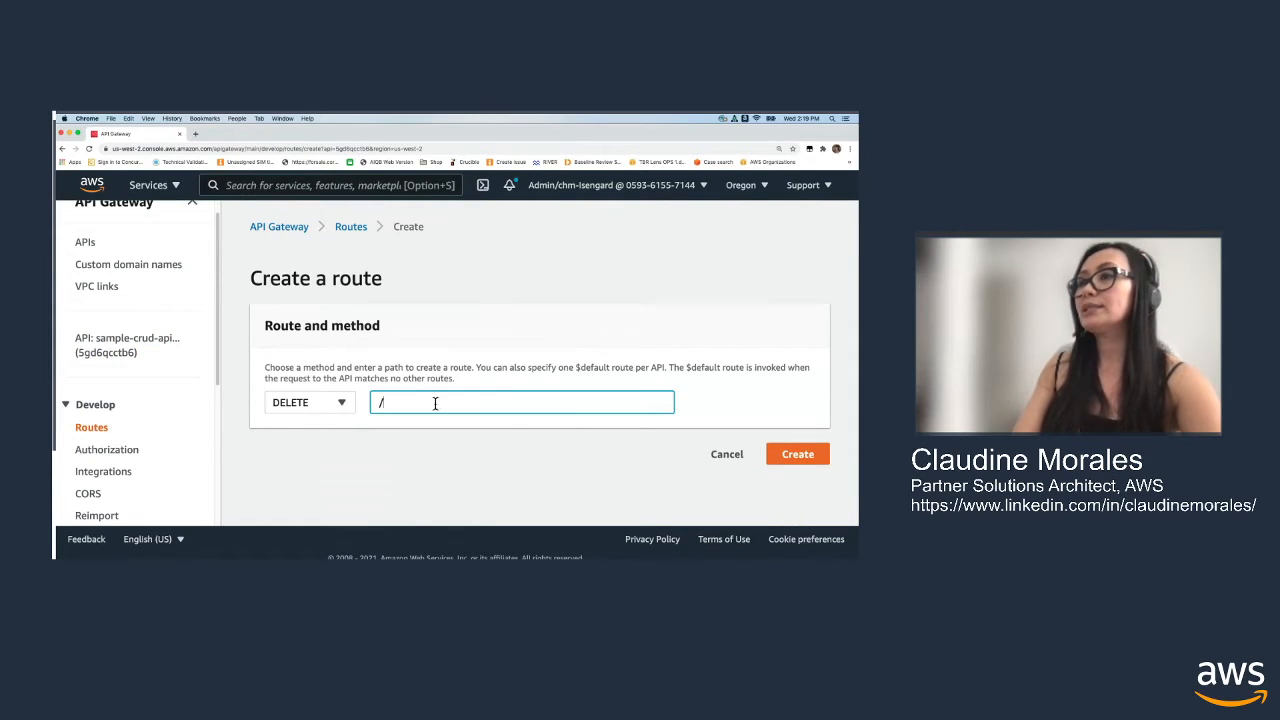
pyautogui.write('ieems/')
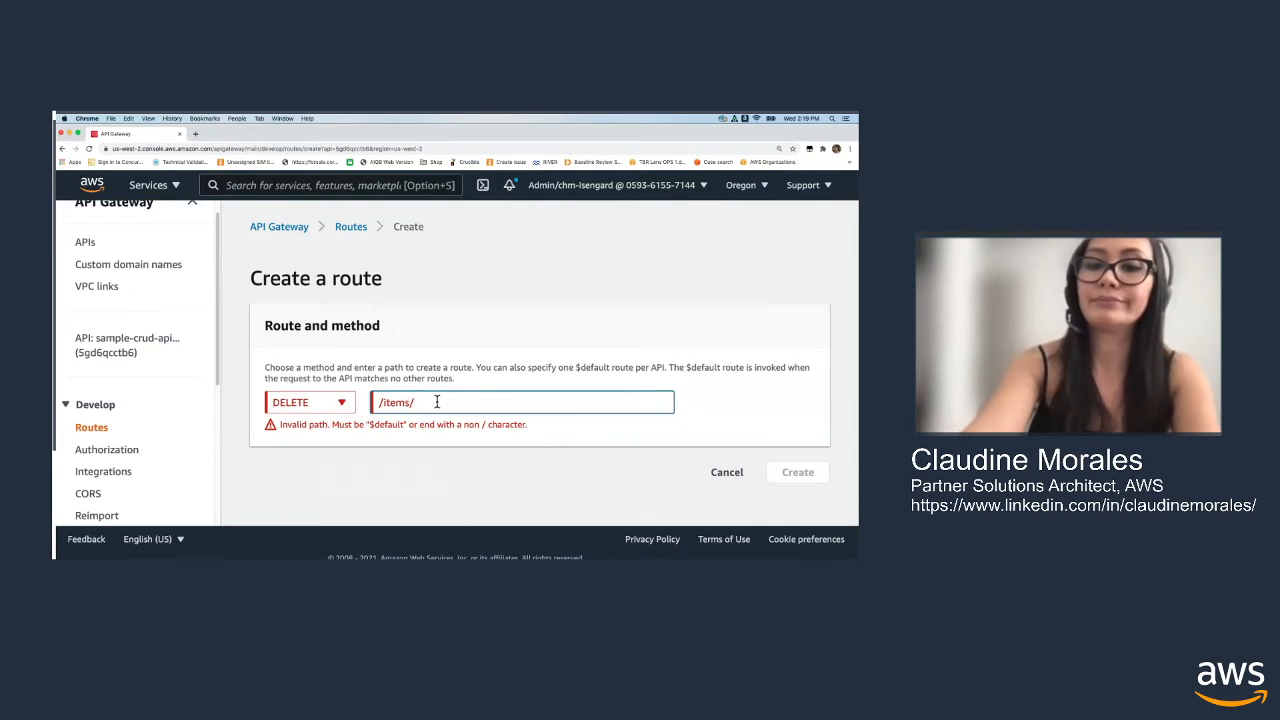
pyautogui.write('{id}')
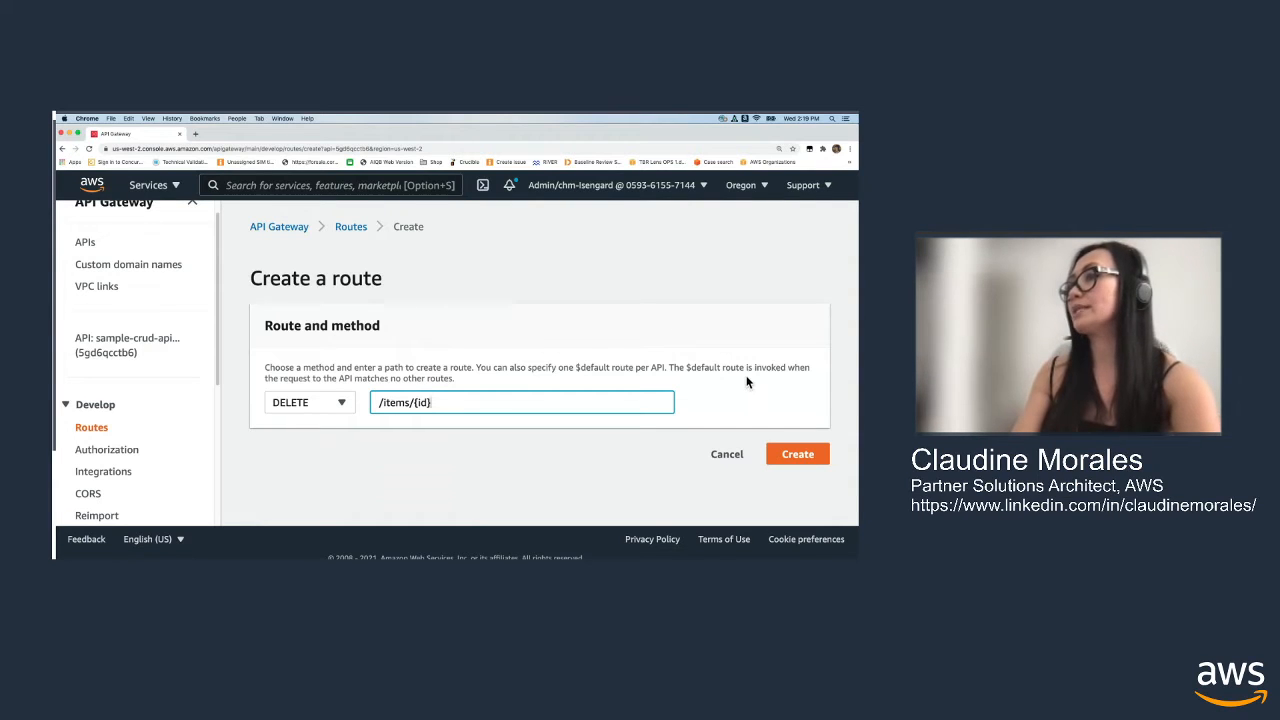
pyautogui.click(808, 458)
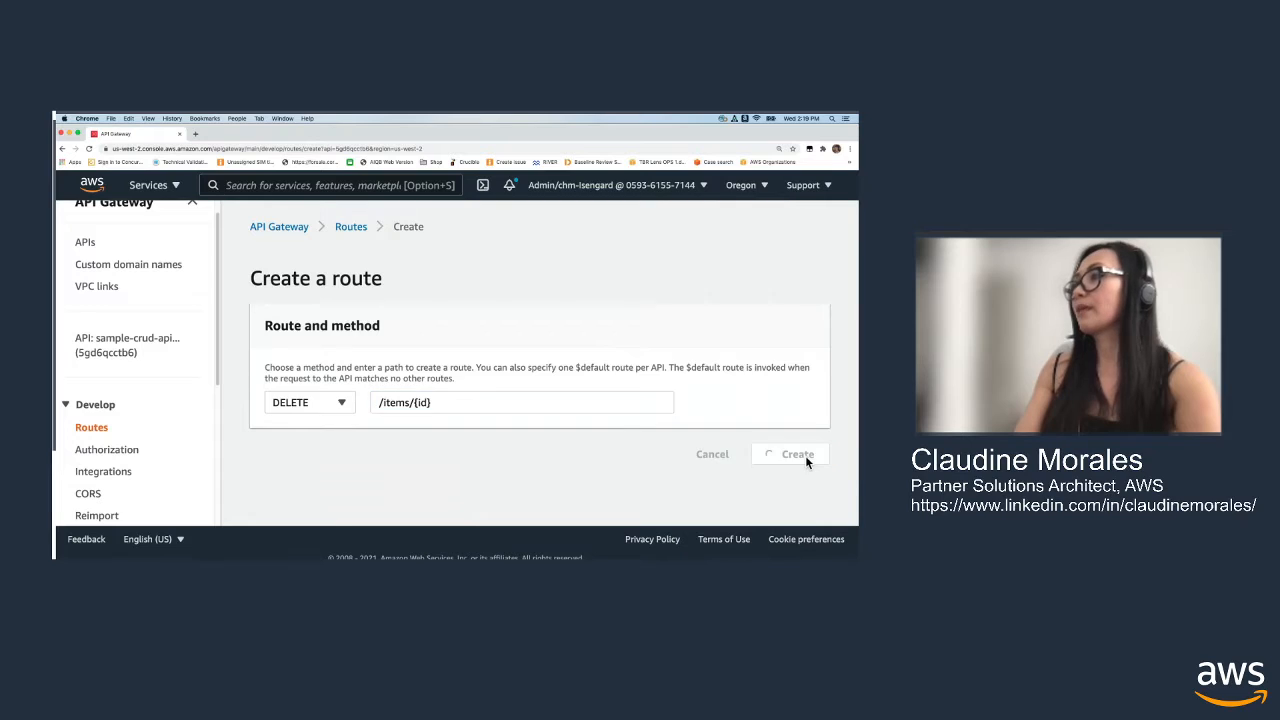
# Select the DELETE route under /items/{id} and start creating and attaching a new integration for it
pyautogui.scroll(-1, 755, 395)
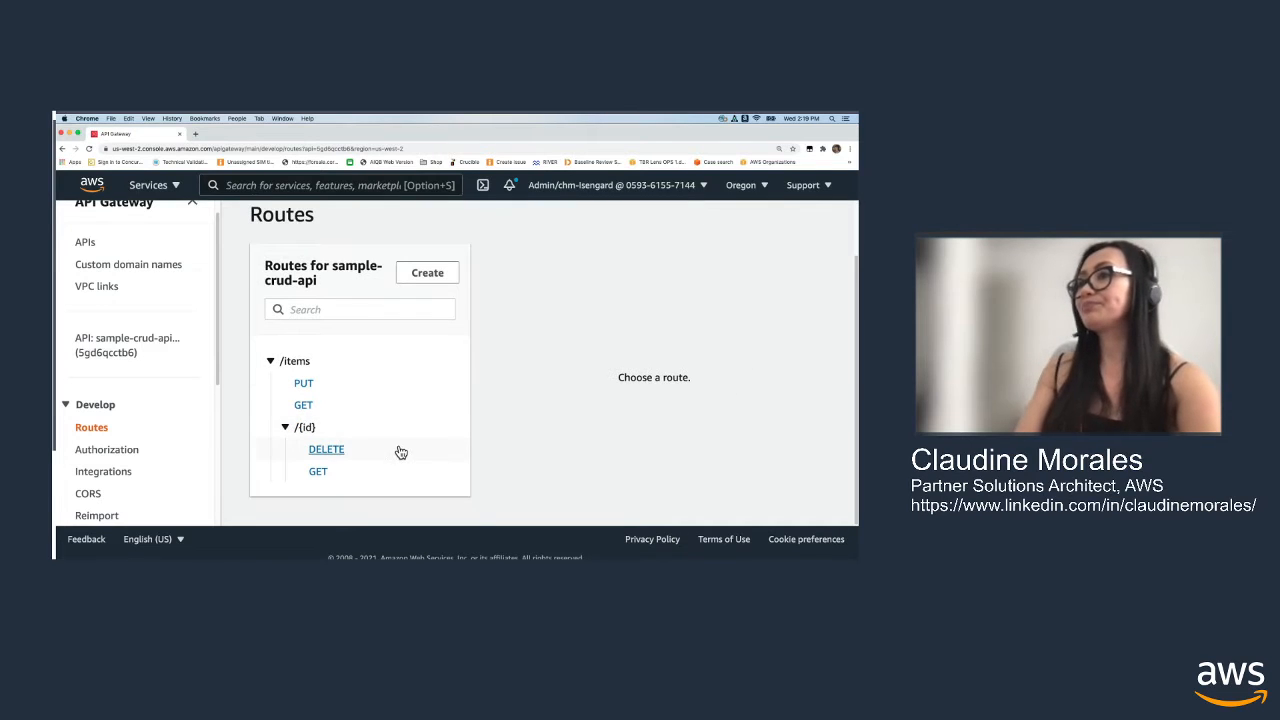
pyautogui.click(400, 452)
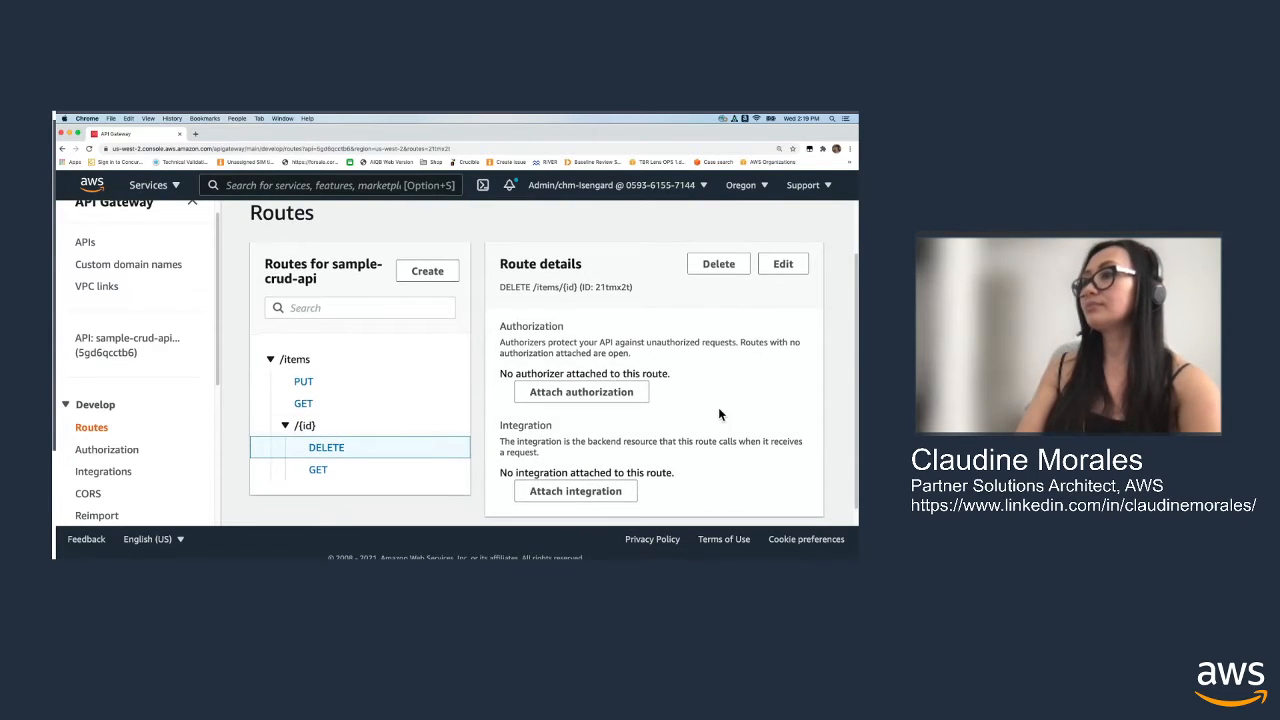
pyautogui.scroll(-1, 680, 460)
pyautogui.click(619, 479)
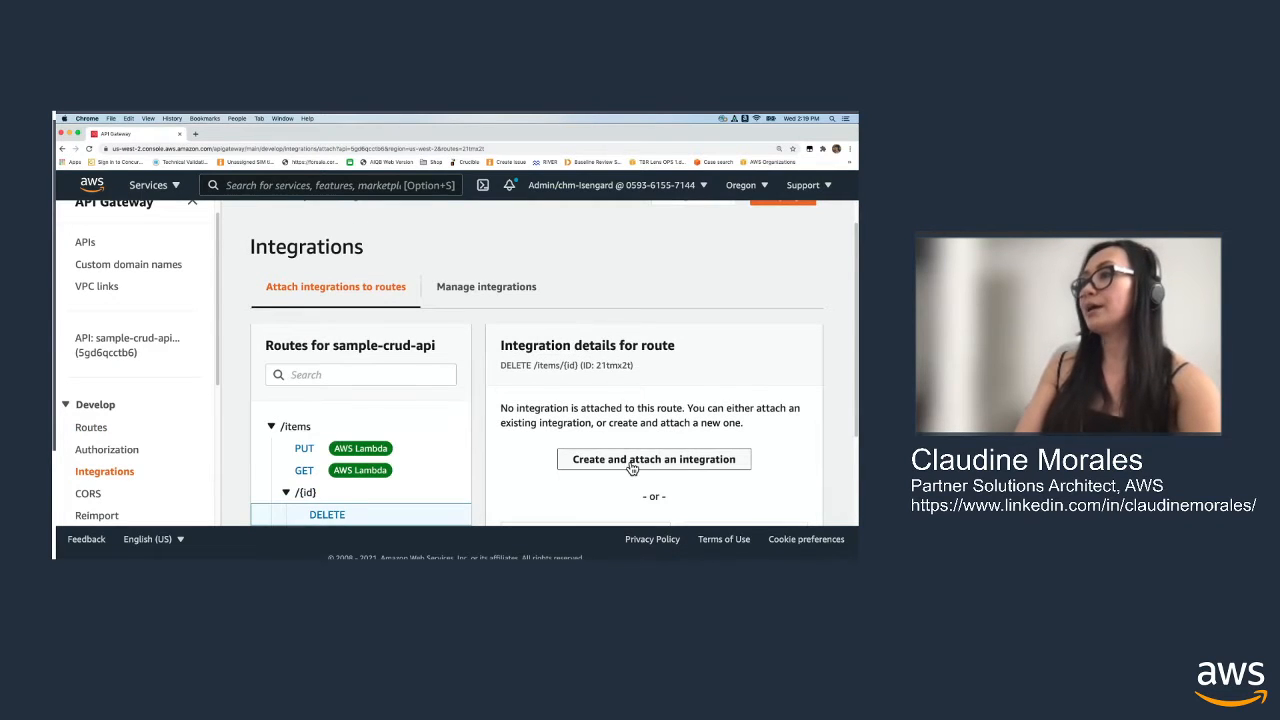
pyautogui.scroll(-2, 632, 418)
pyautogui.click(632, 408)
# Create a Lambda function integration targeting delete-item-from-sample-table for DELETE /items/{id}, and check the attached integration's details
pyautogui.scroll(-1, 600, 420)
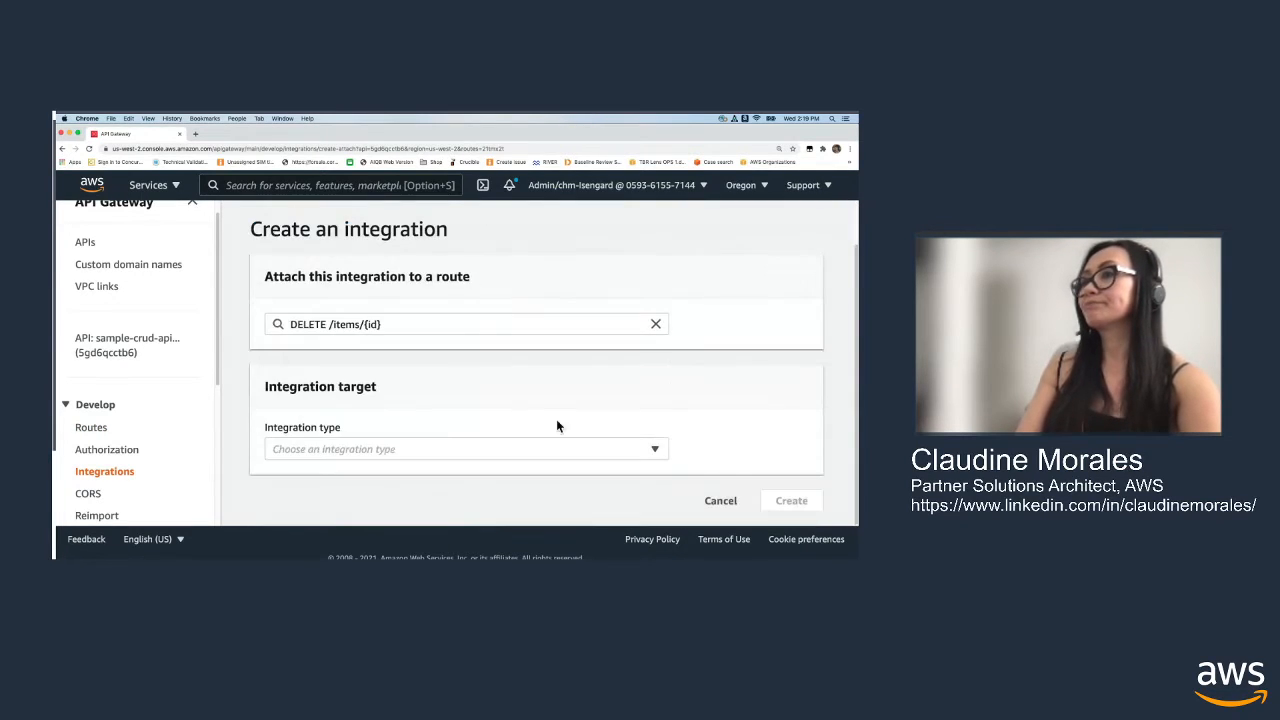
pyautogui.click(556, 449)
pyautogui.click(443, 283)
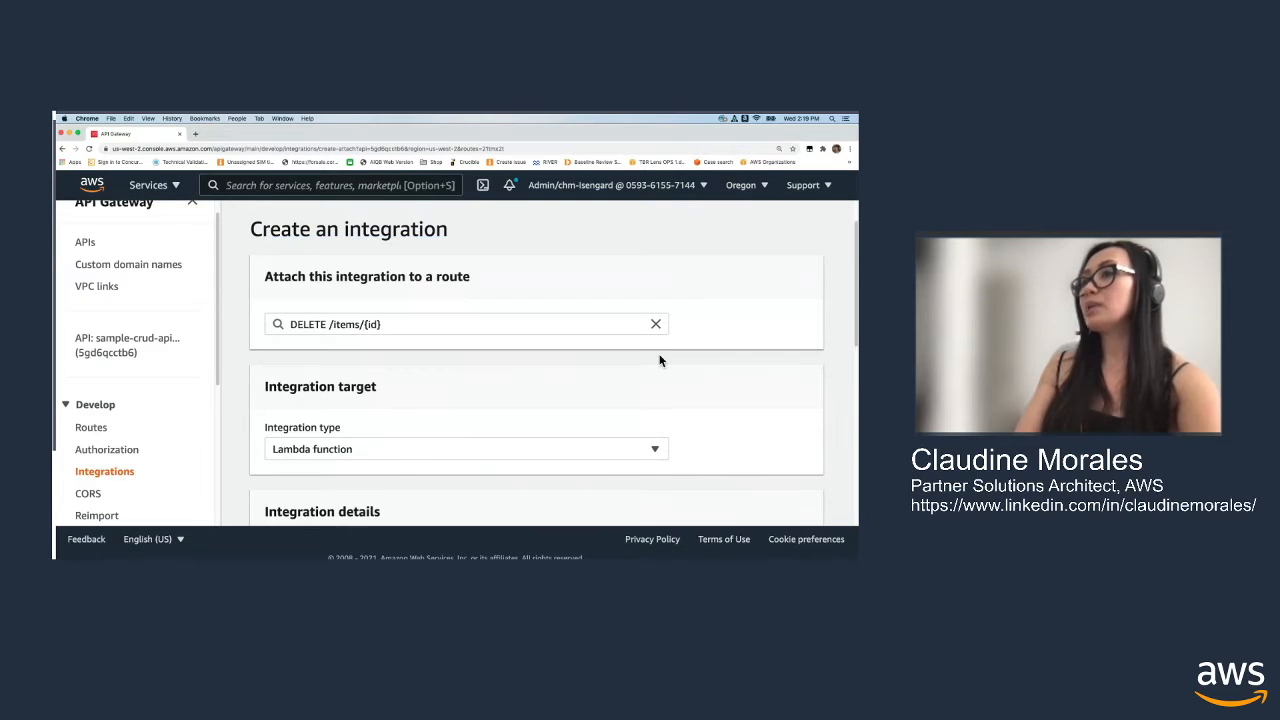
pyautogui.scroll(-2, 715, 387)
pyautogui.scroll(-3, 716, 387)
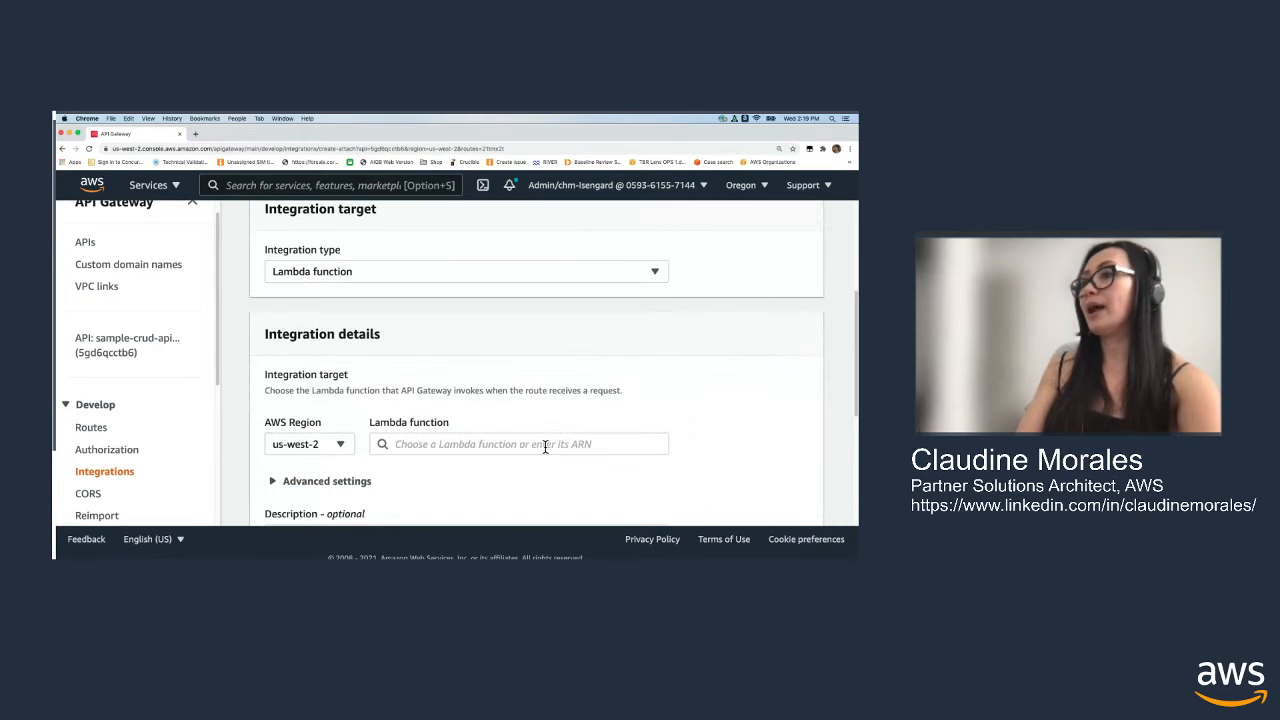
pyautogui.click(539, 450)
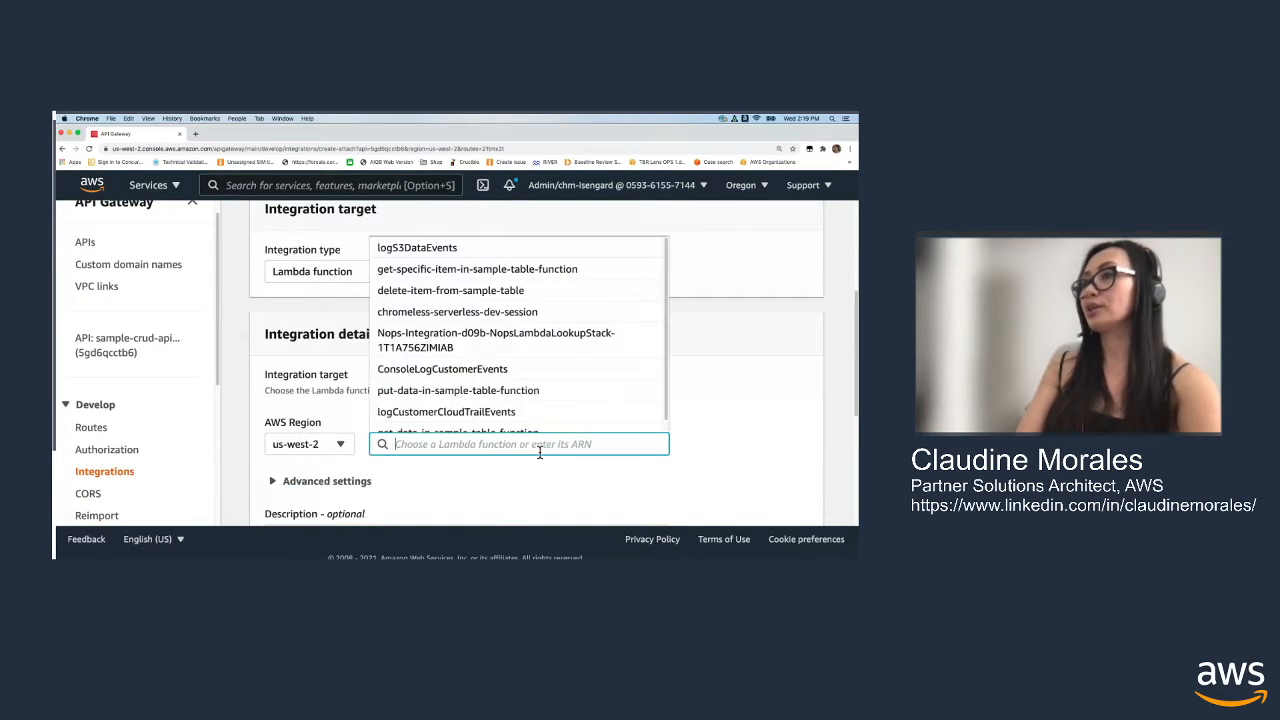
pyautogui.click(487, 293)
pyautogui.scroll(-5, 745, 413)
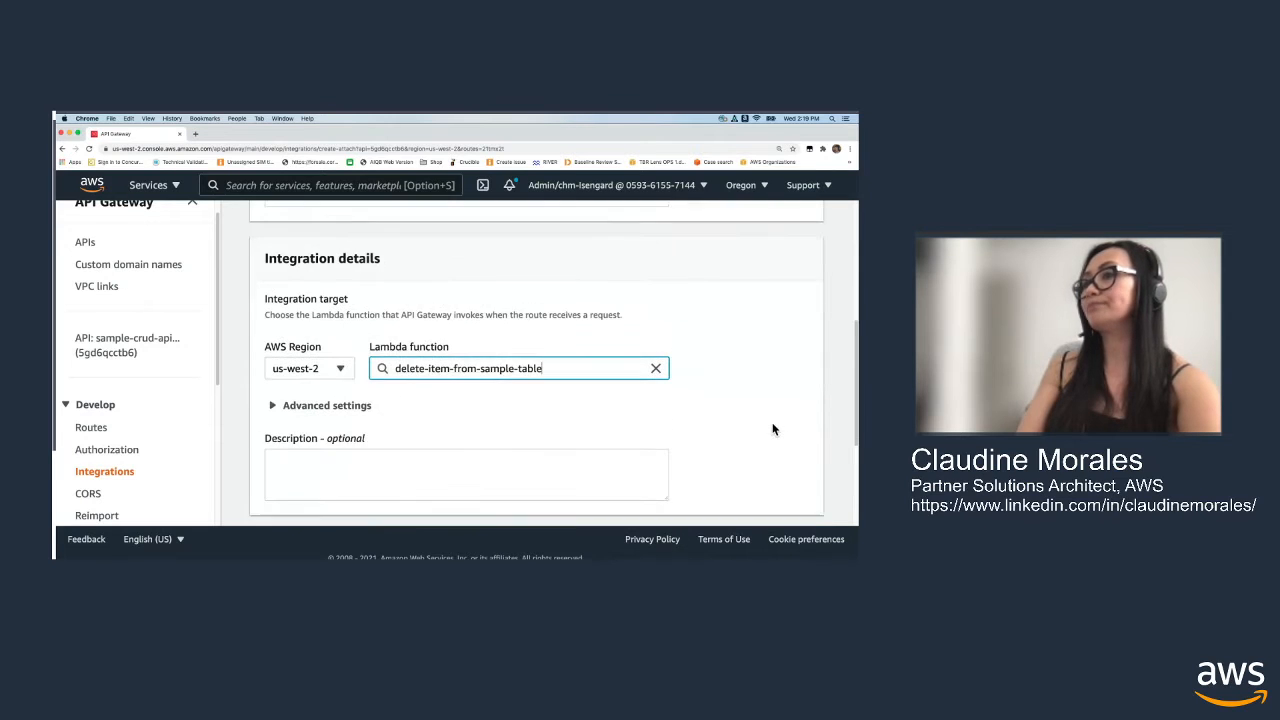
pyautogui.click(796, 508)
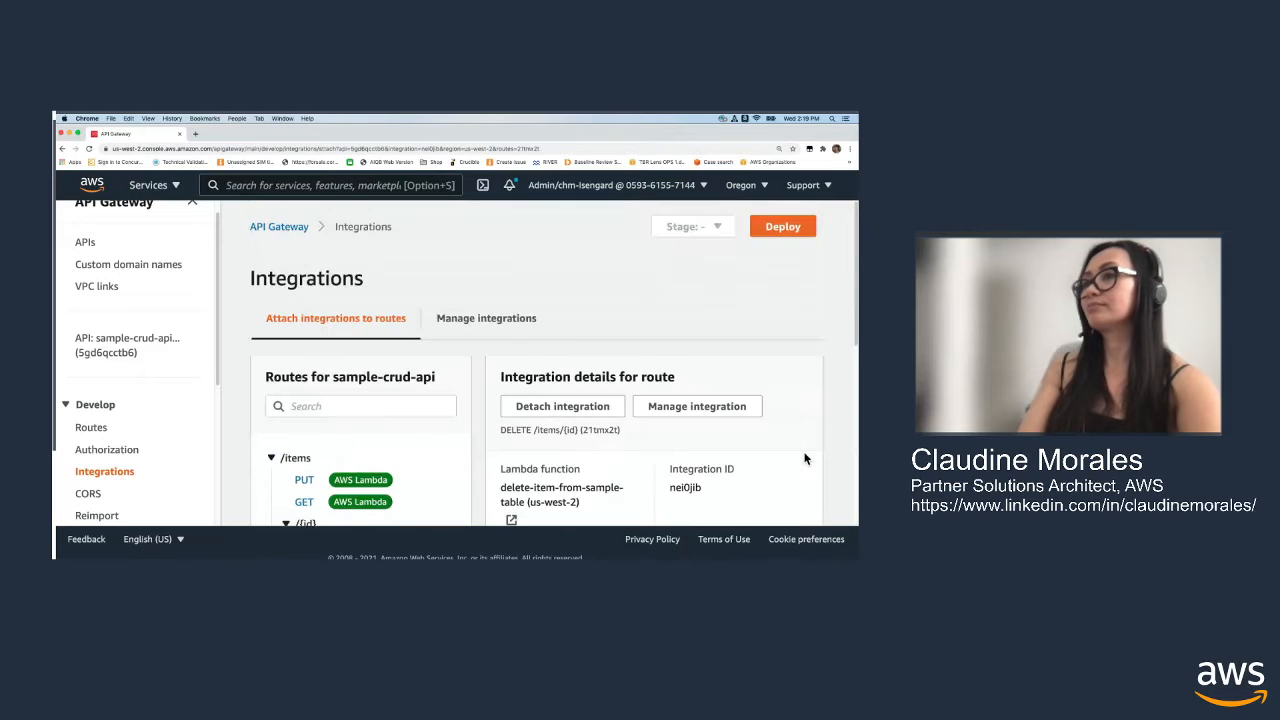
pyautogui.scroll(-2, 798, 446)
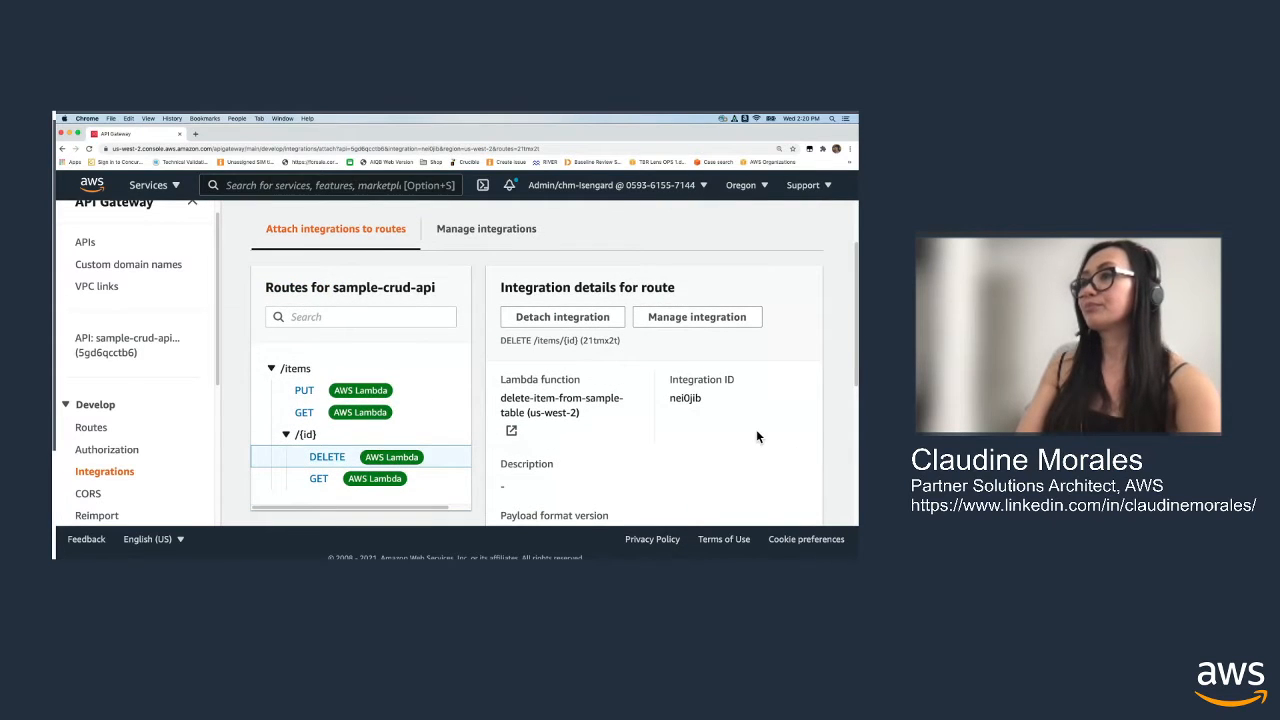
pyautogui.scroll(-5, 756, 429)
pyautogui.scroll(5, 811, 420)
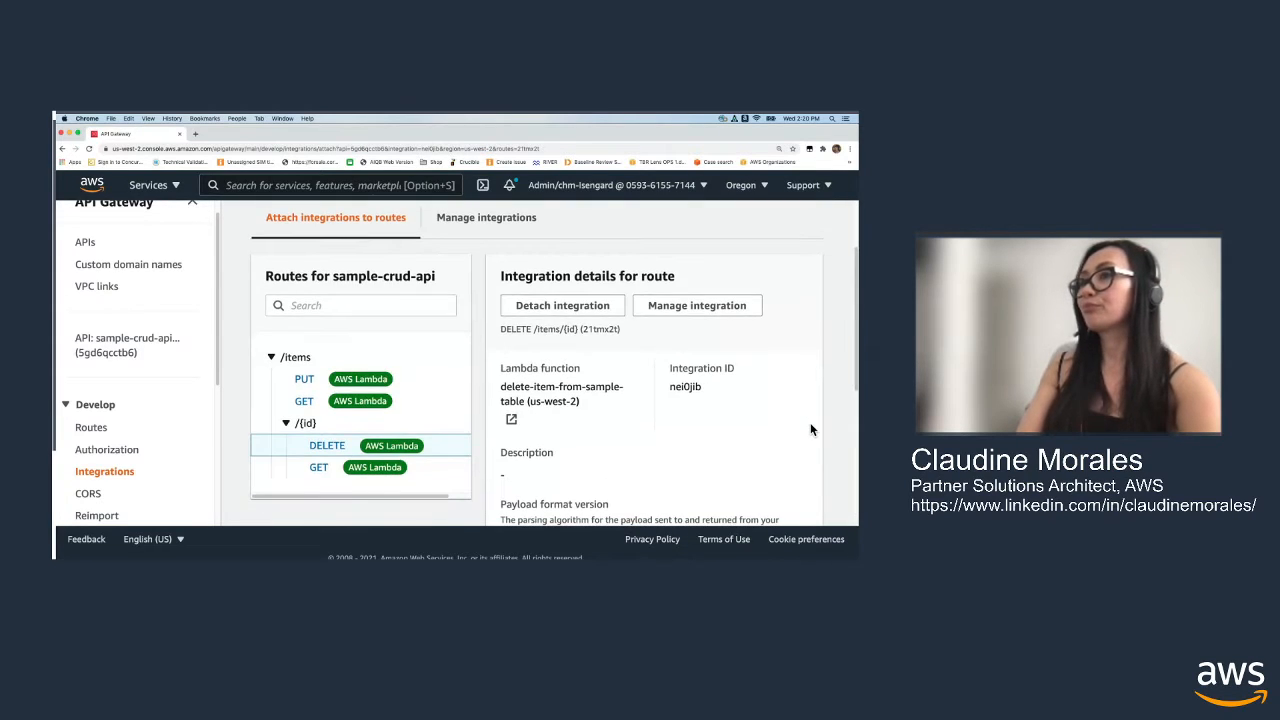
pyautogui.scroll(-1, 810, 422)
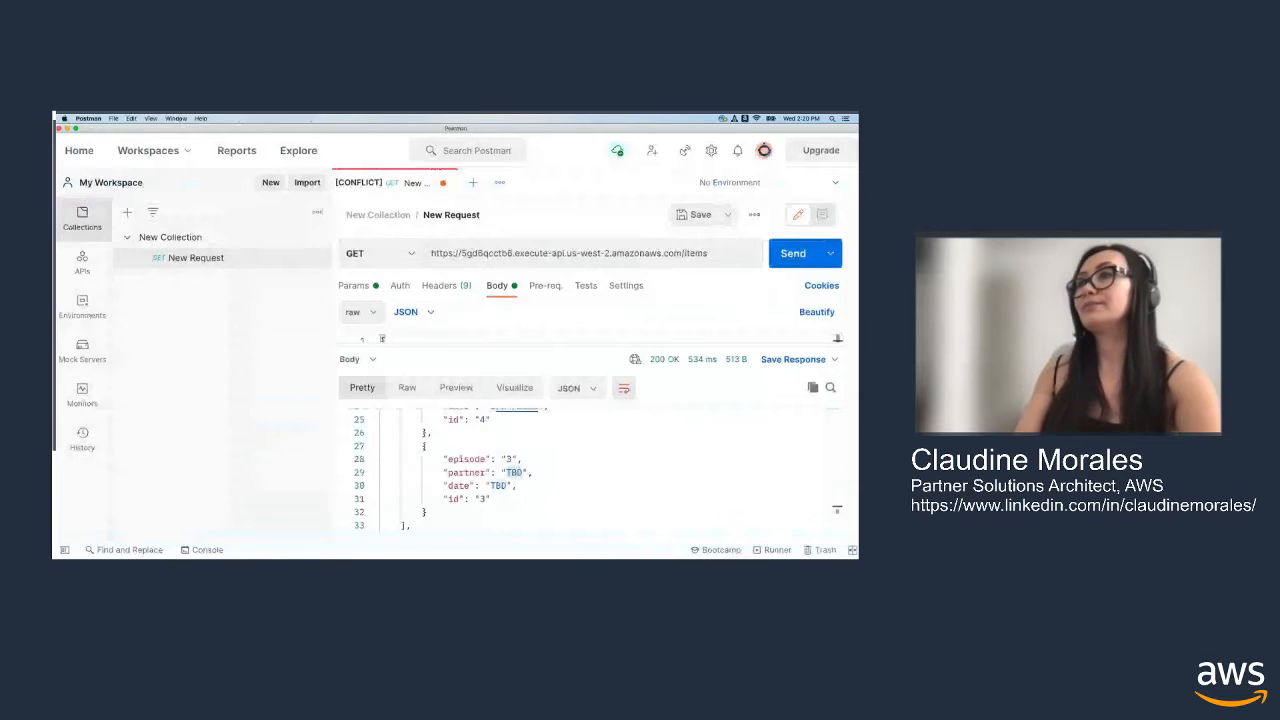
# In Postman, change the request method to DELETE, append /3 to the /items URL, and send the request
pyautogui.click(530, 494)
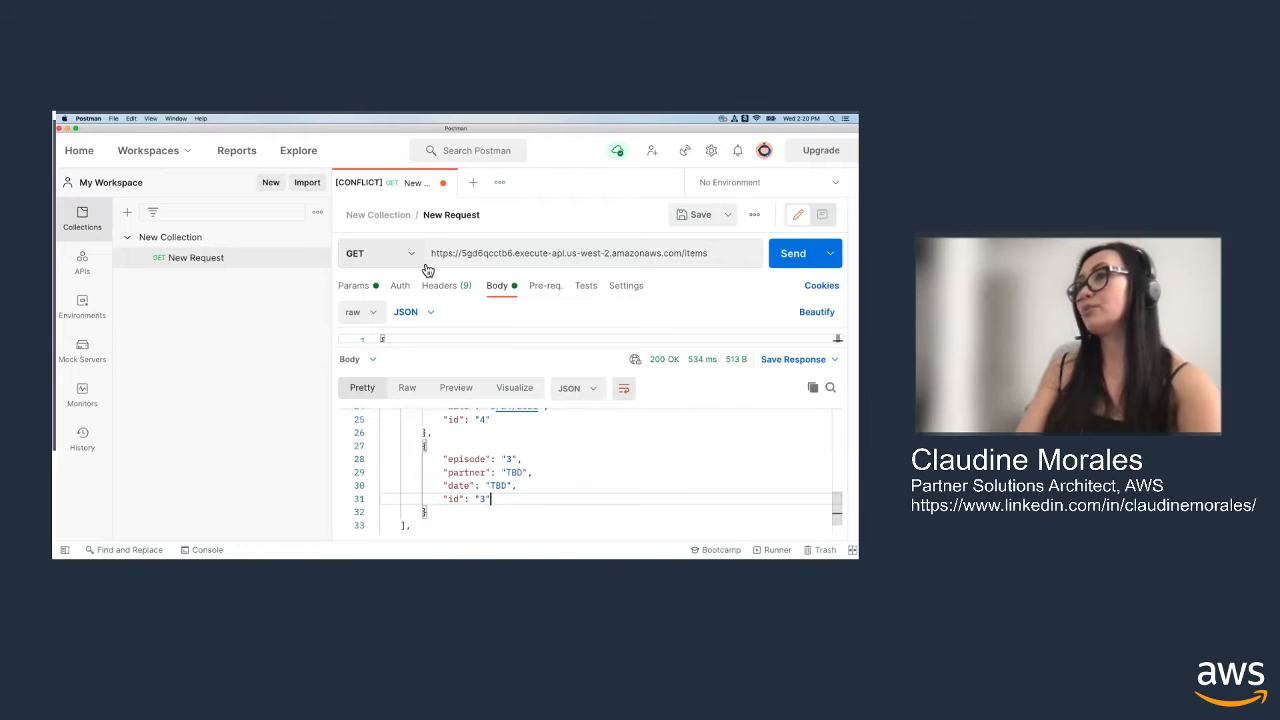
pyautogui.click(385, 256)
pyautogui.click(395, 380)
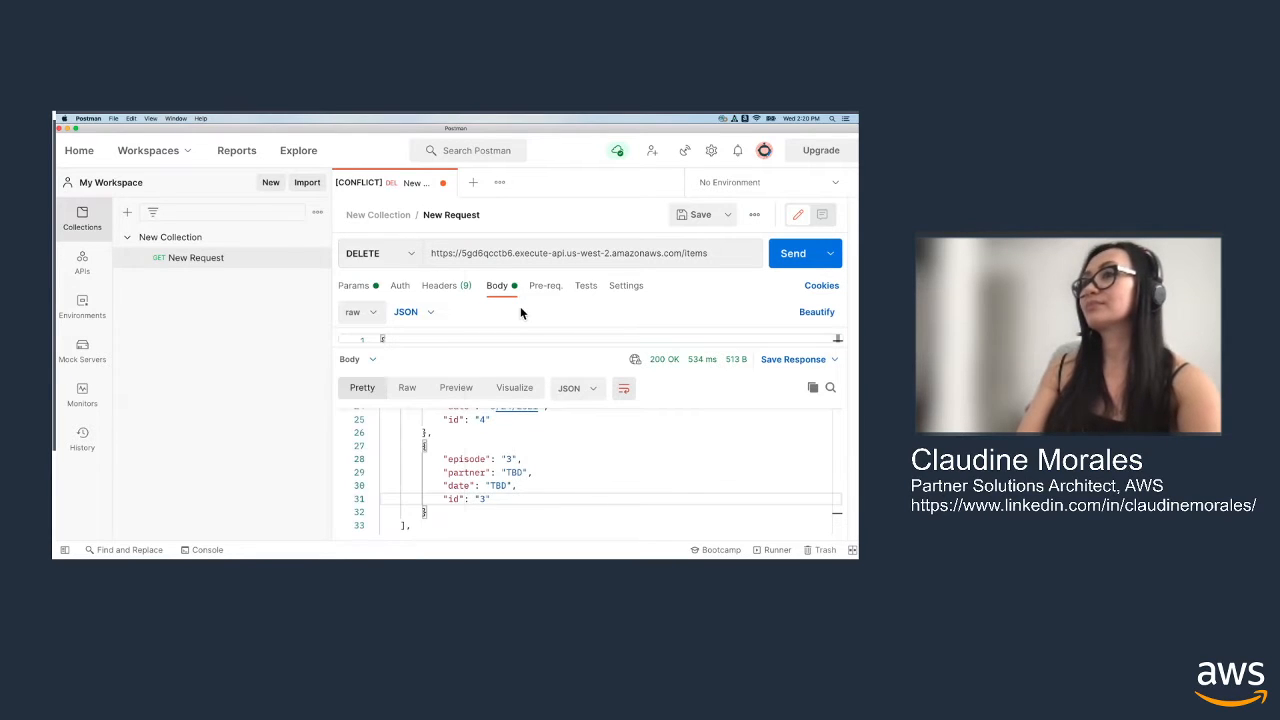
pyautogui.click(741, 261)
pyautogui.write('/3')
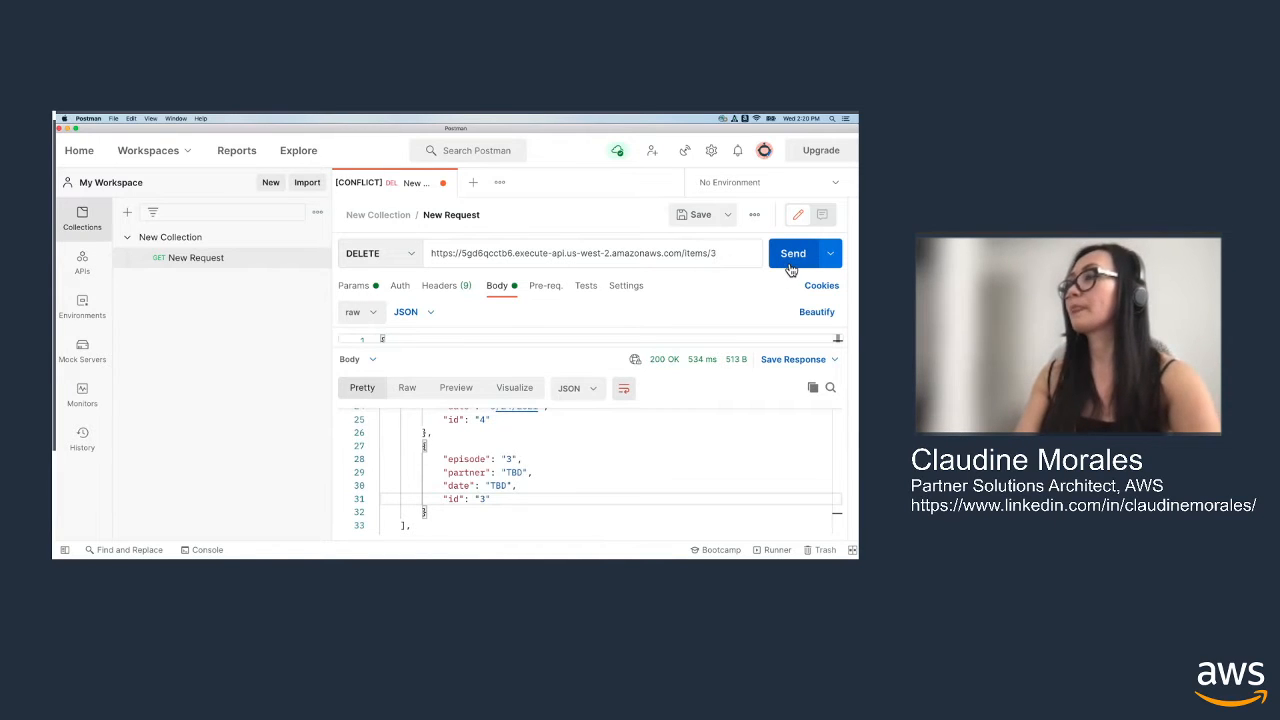
pyautogui.click(788, 256)
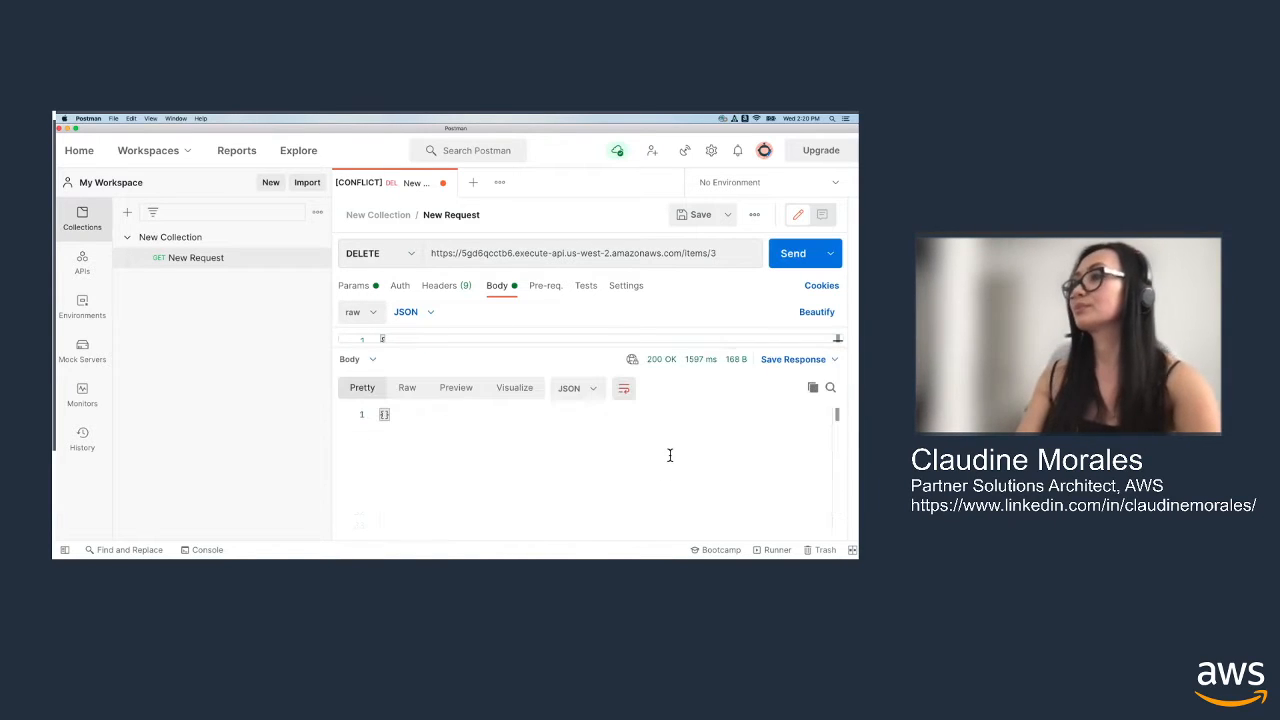
# Switch the request method to GET, remove the 3 from the URL so it ends in /items/, and send it
pyautogui.click(409, 253)
pyautogui.click(397, 296)
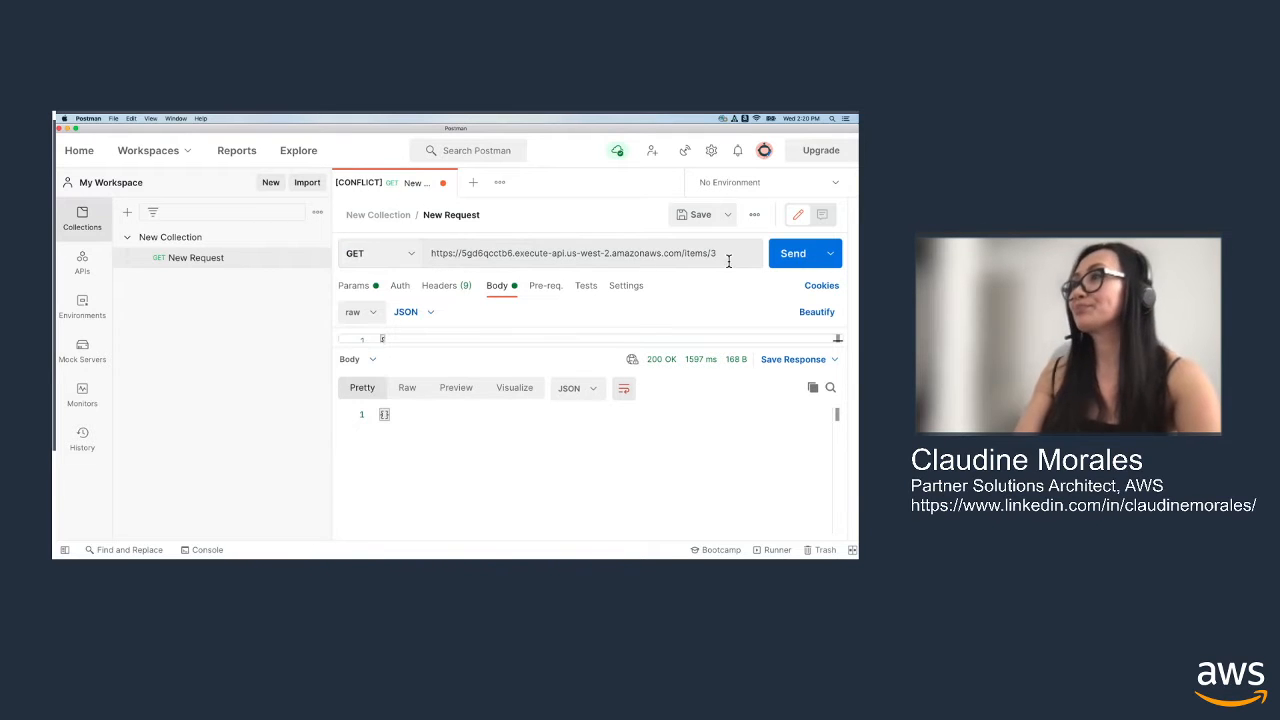
pyautogui.click(732, 260)
pyautogui.press('BackSpace')
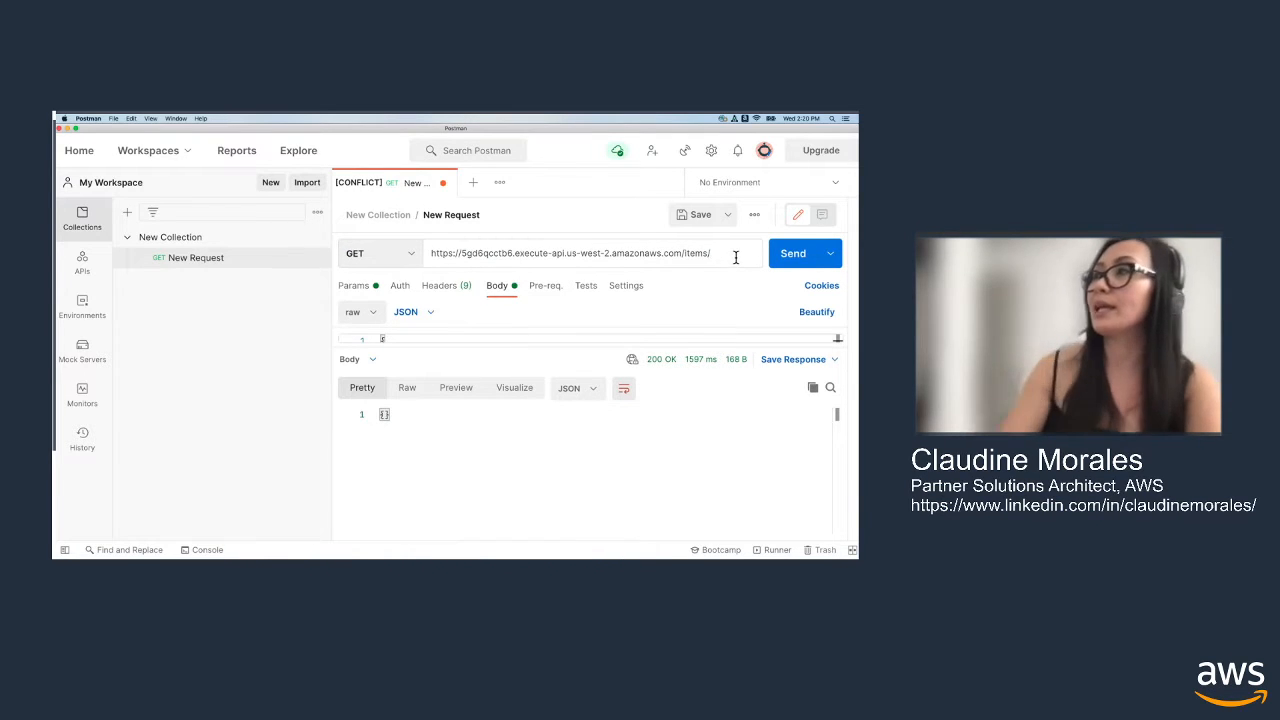
pyautogui.click(790, 254)
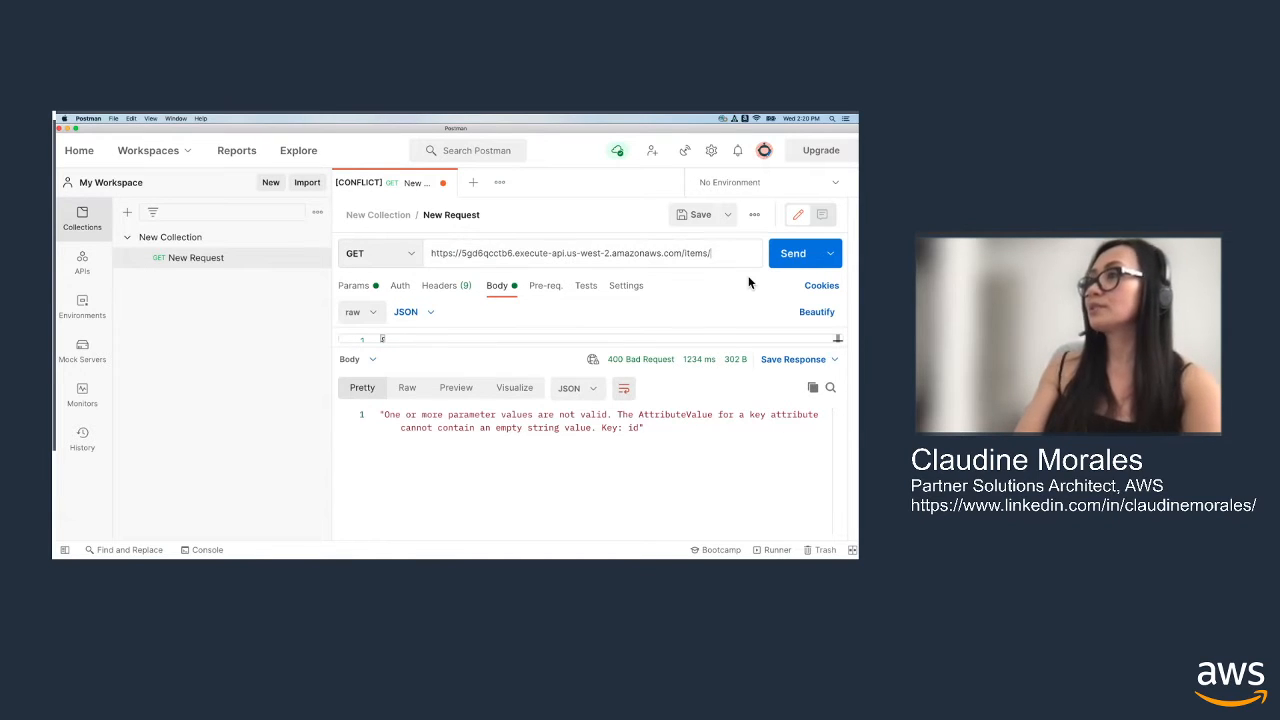
# Resend the GET request with the URL ending in /items, without the trailing slash, and review all returned items
pyautogui.click(795, 254)
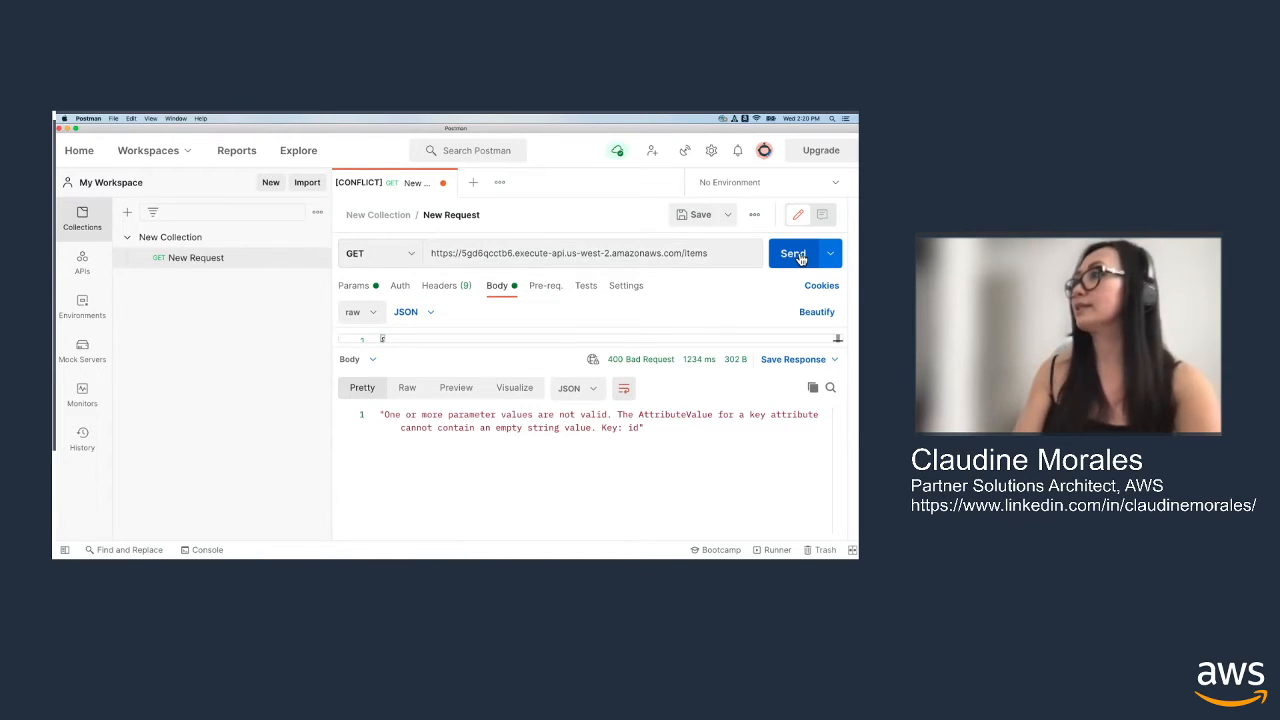
pyautogui.scroll(-5, 689, 457)
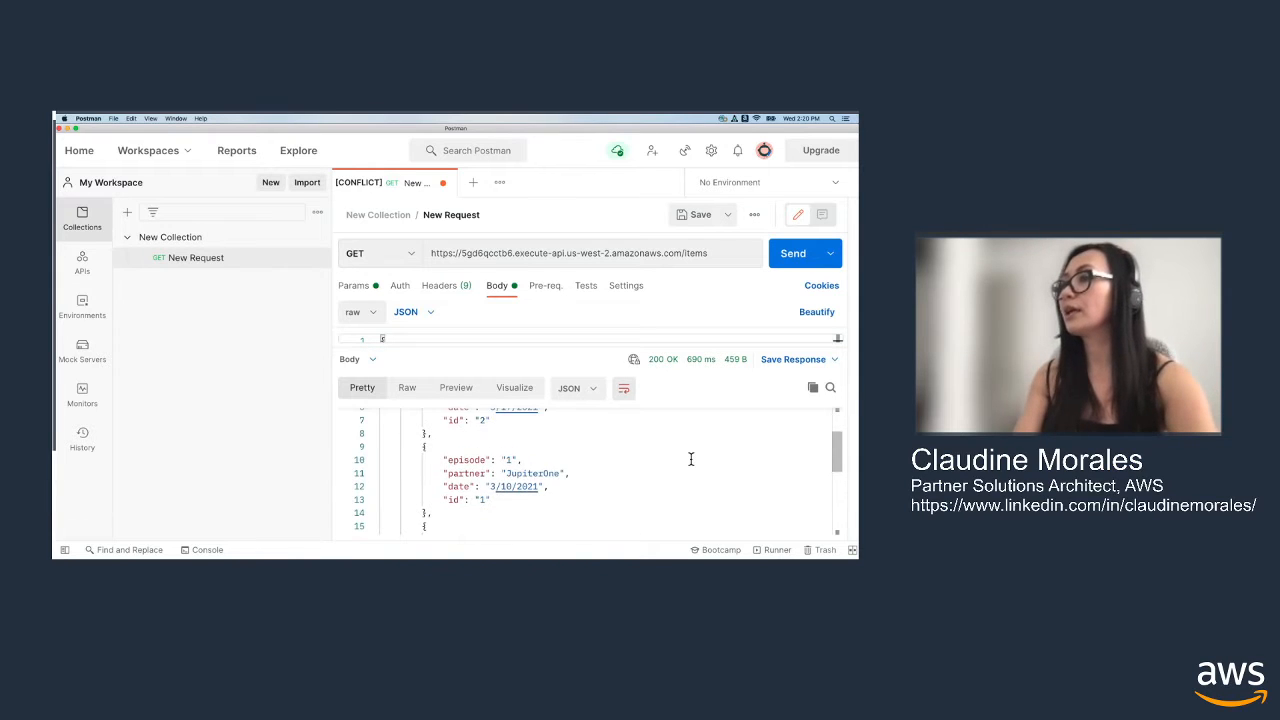
pyautogui.scroll(-4, 686, 460)
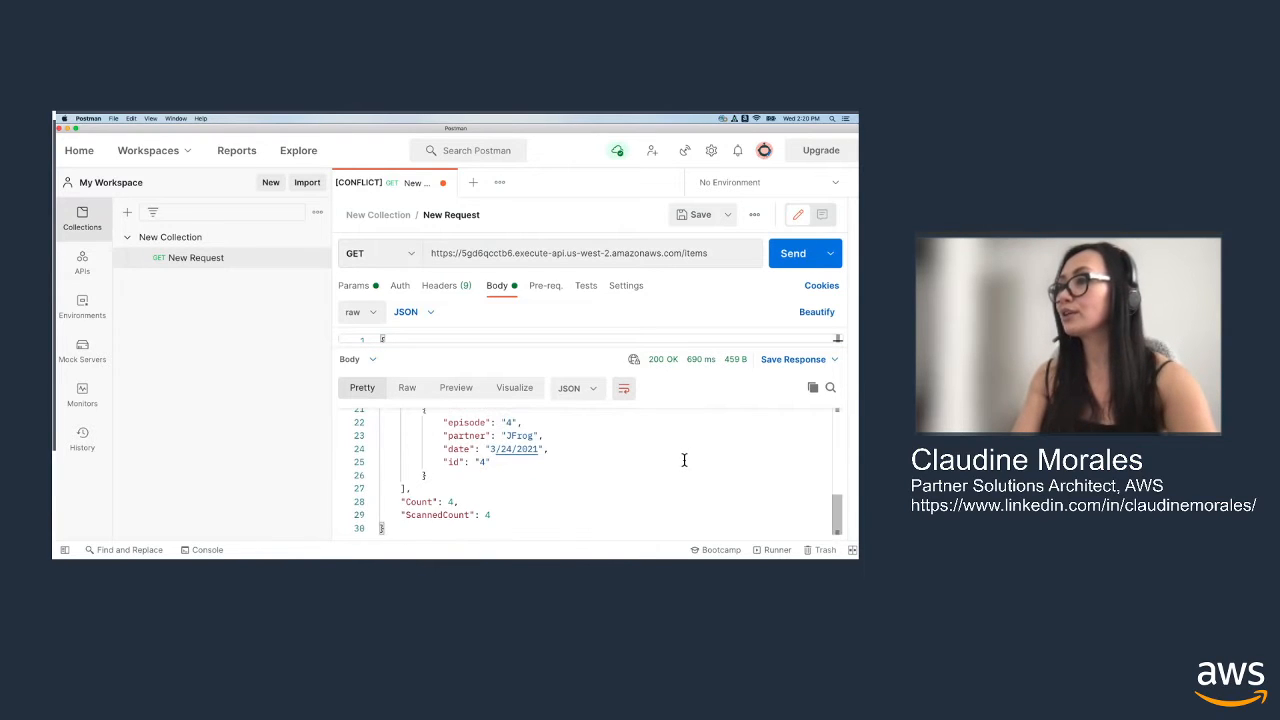
pyautogui.scroll(7, 683, 462)
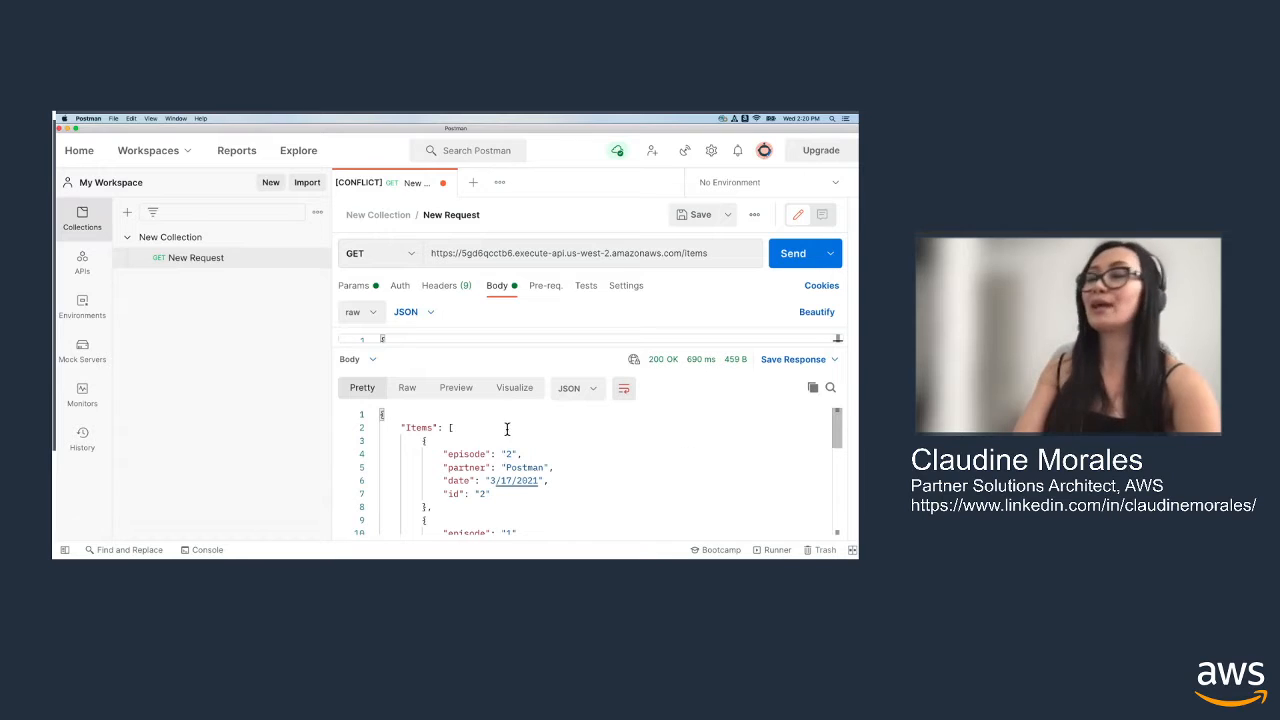